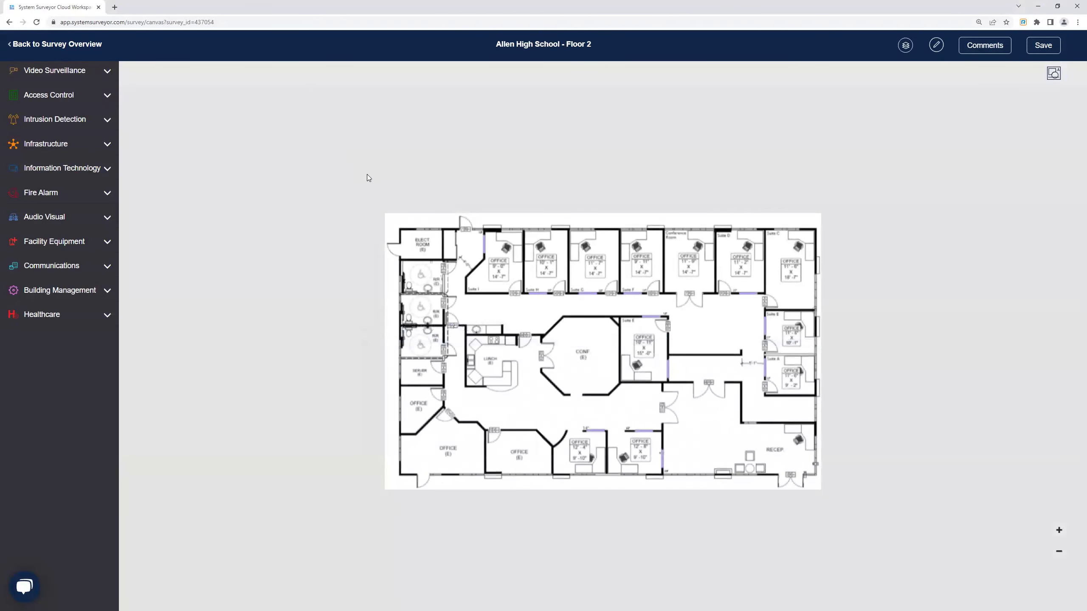
Place fixed camera FCAM-001 in the room beside reception on Floor 2 and open its attributes.
left_click(94, 71)
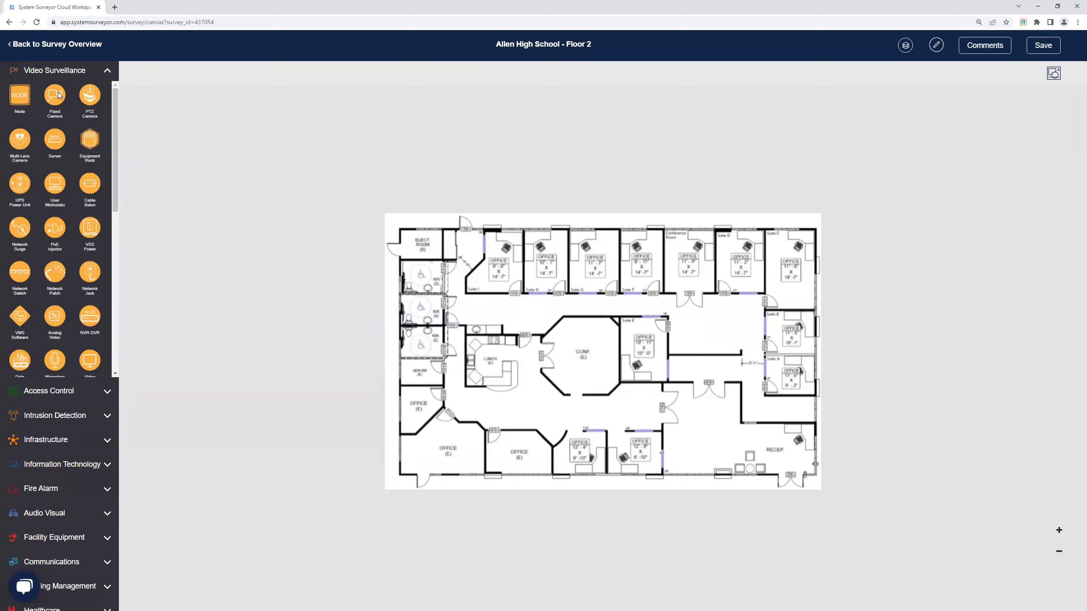
left_click_drag(55, 96, 312, 236)
left_click_drag(490, 301, 722, 412)
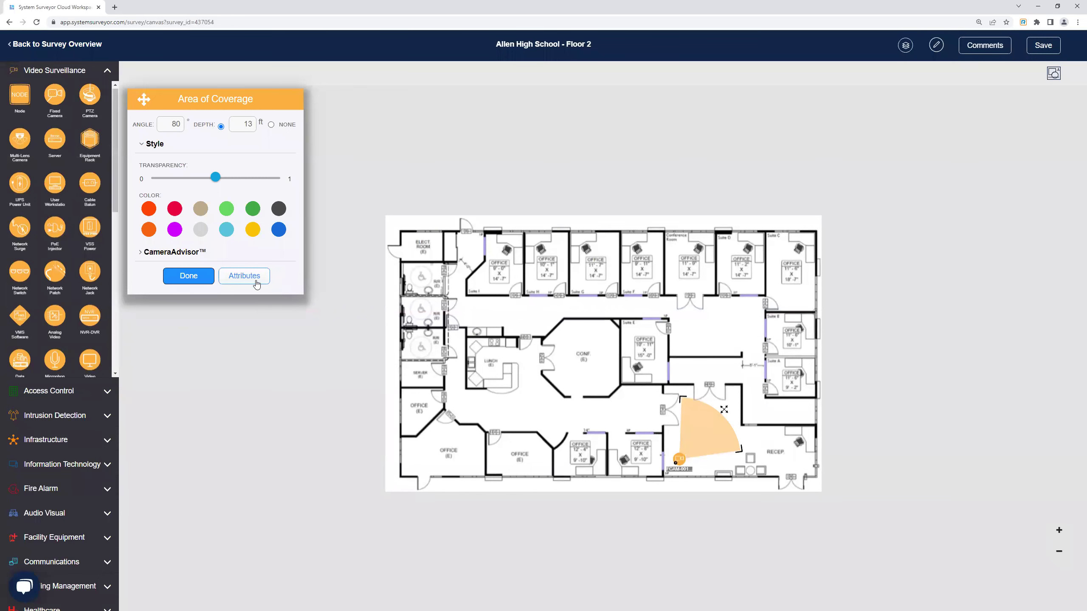
left_click(242, 278)
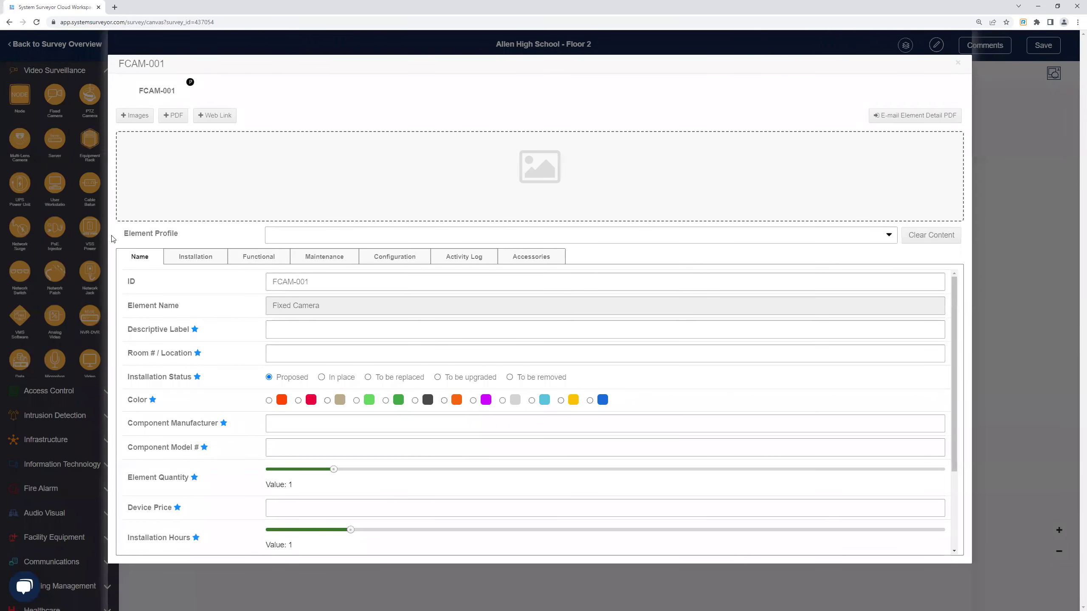
Apply the Hanwha 2MP Indoor Vari-focal profile to FCAM-001 and close its details.
left_click(889, 239)
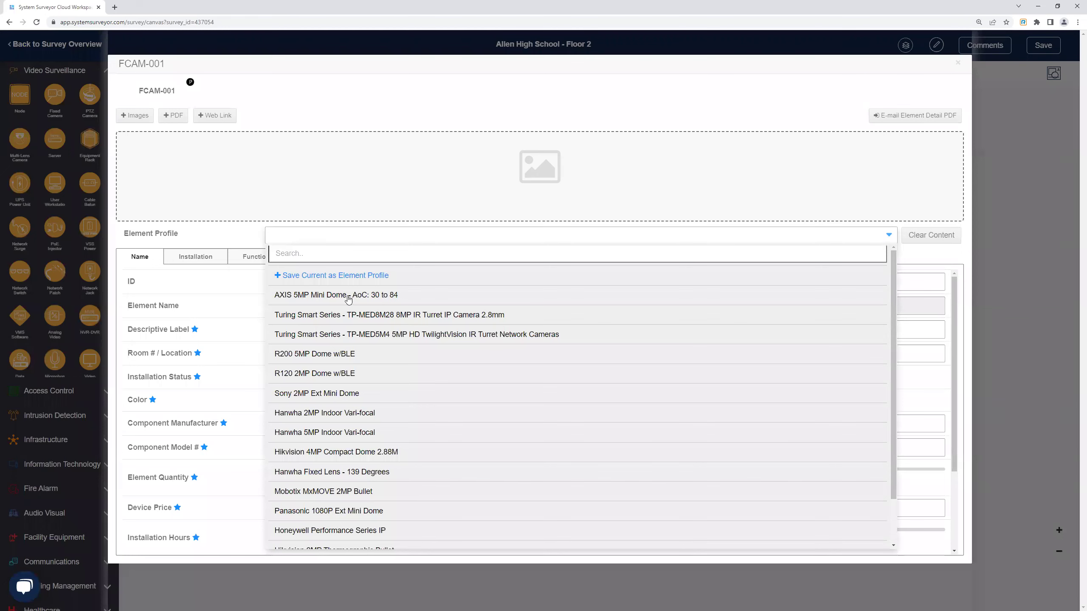
scroll(340, 296, "down", 1)
scroll(335, 385, "up", 1)
scroll(335, 394, "down", 1)
scroll(335, 393, "up", 1)
left_click(320, 412)
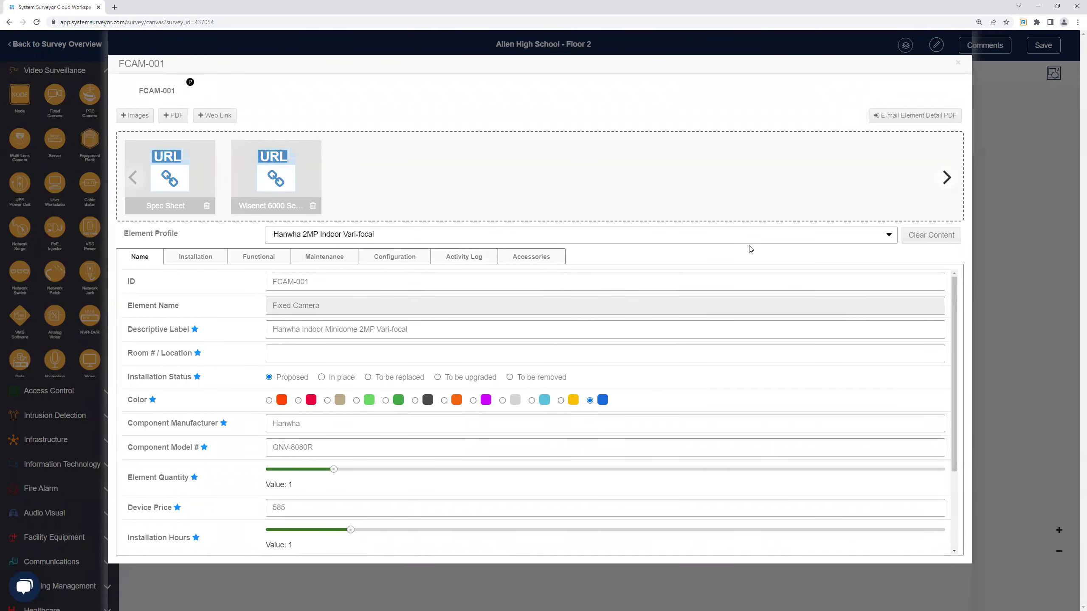
left_click(958, 63)
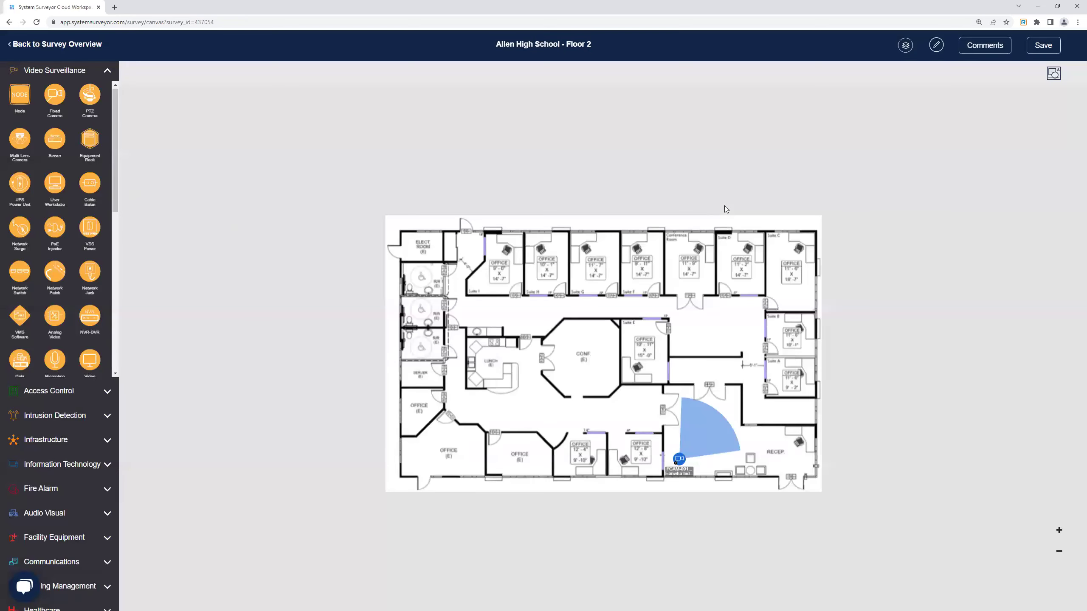
Drop fixed camera FCAM-002 next to the ELECT ROOM and open its attributes.
left_click_drag(57, 100, 469, 265)
scroll(470, 264, "up", 4)
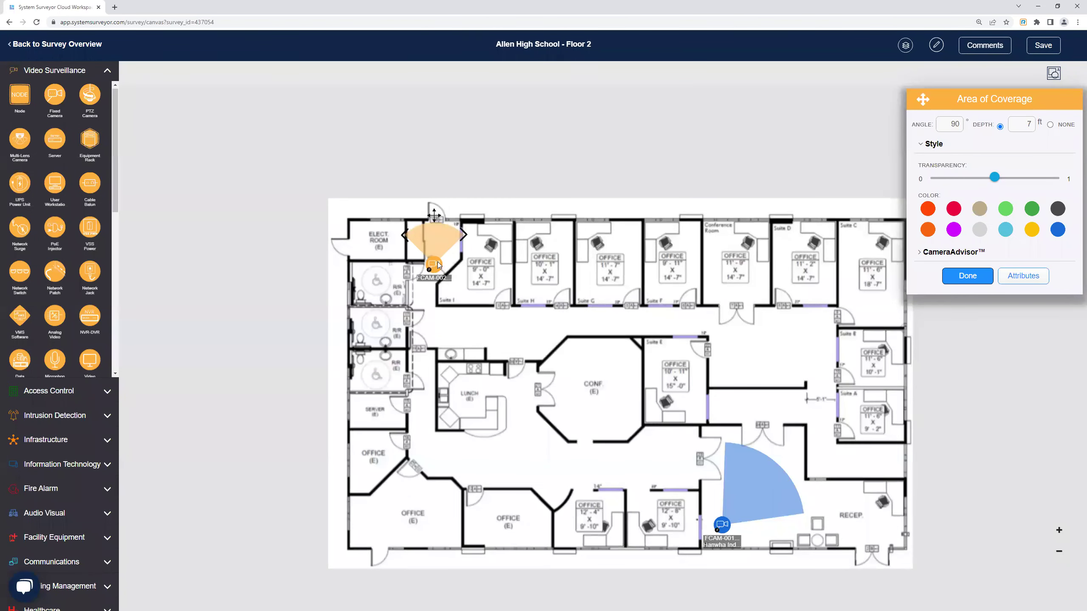
left_click(1031, 277)
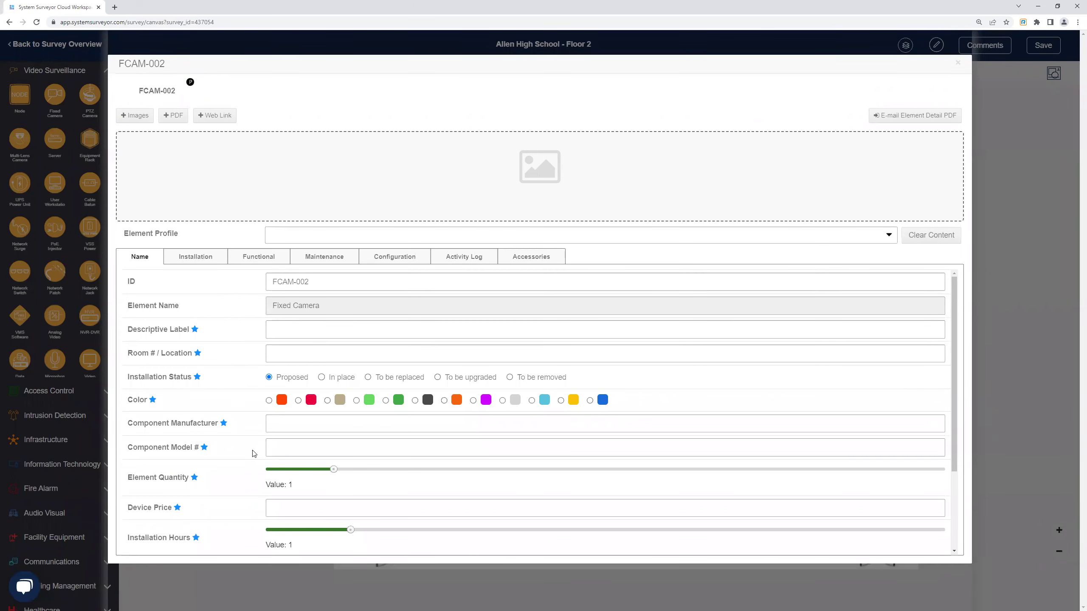
Enter a custom descriptive label and manufacturer, model KRS-476 and device price 345.
left_click(300, 332)
type("Paul's Camera")
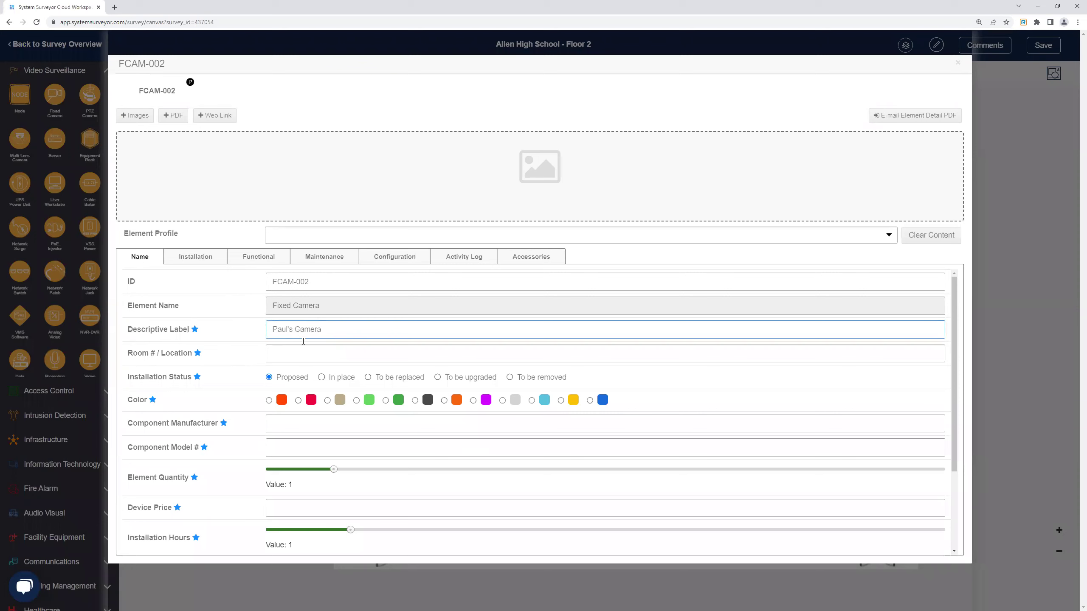
type(" 1")
left_click(309, 428)
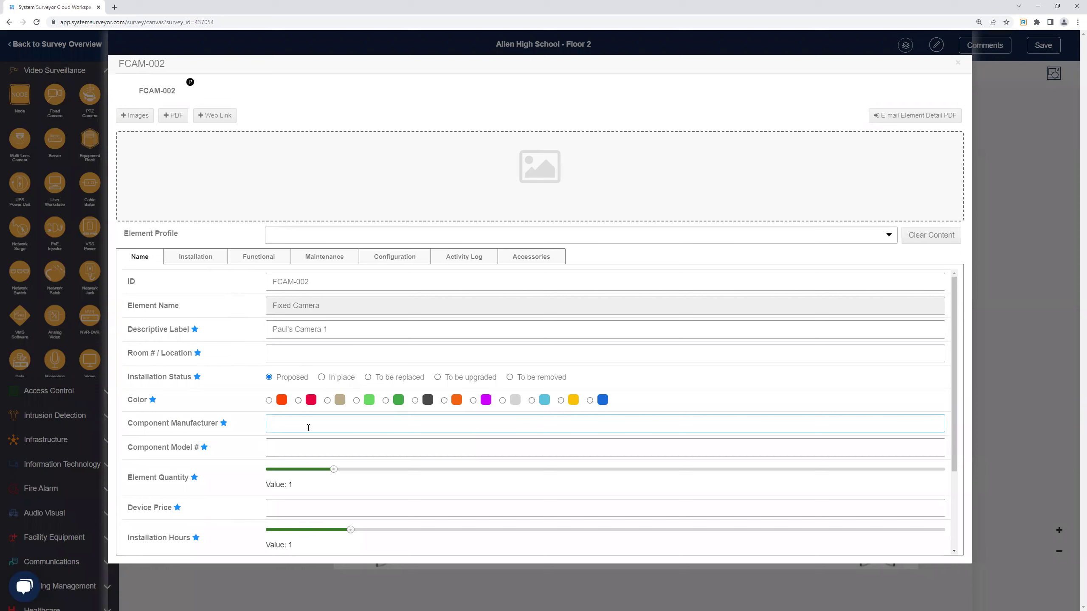
type("Paul's Cool Cameras")
left_click(315, 442)
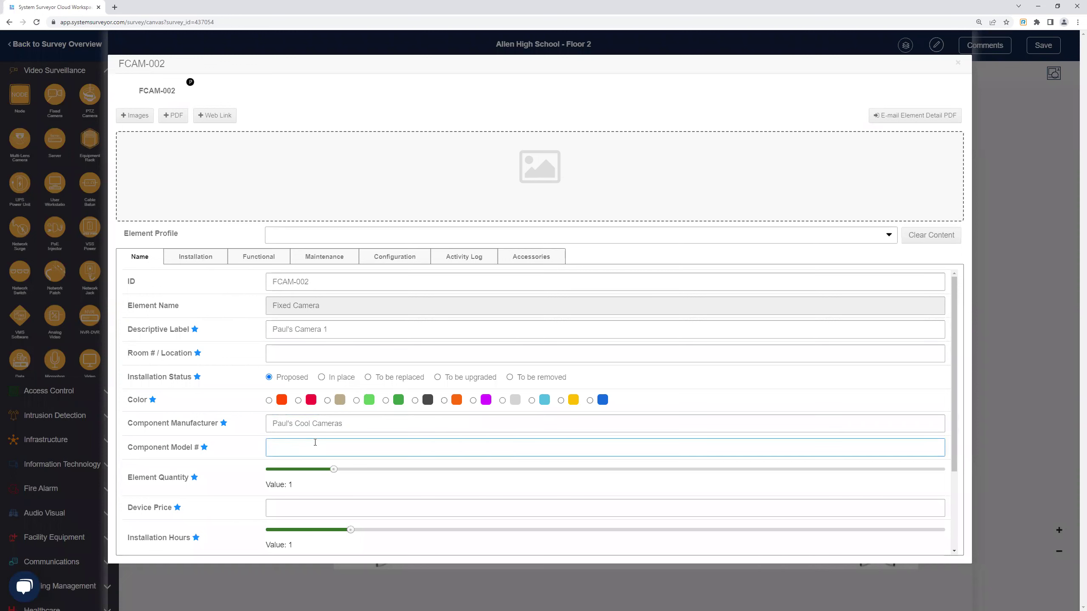
type("KRS-476")
left_click(327, 510)
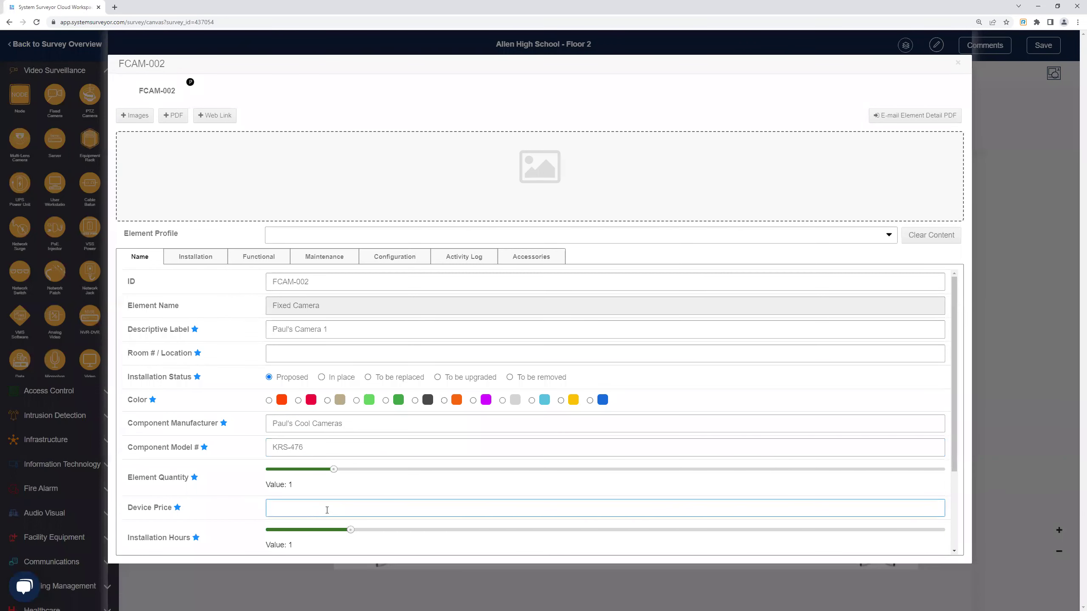
type("345")
left_click(255, 476)
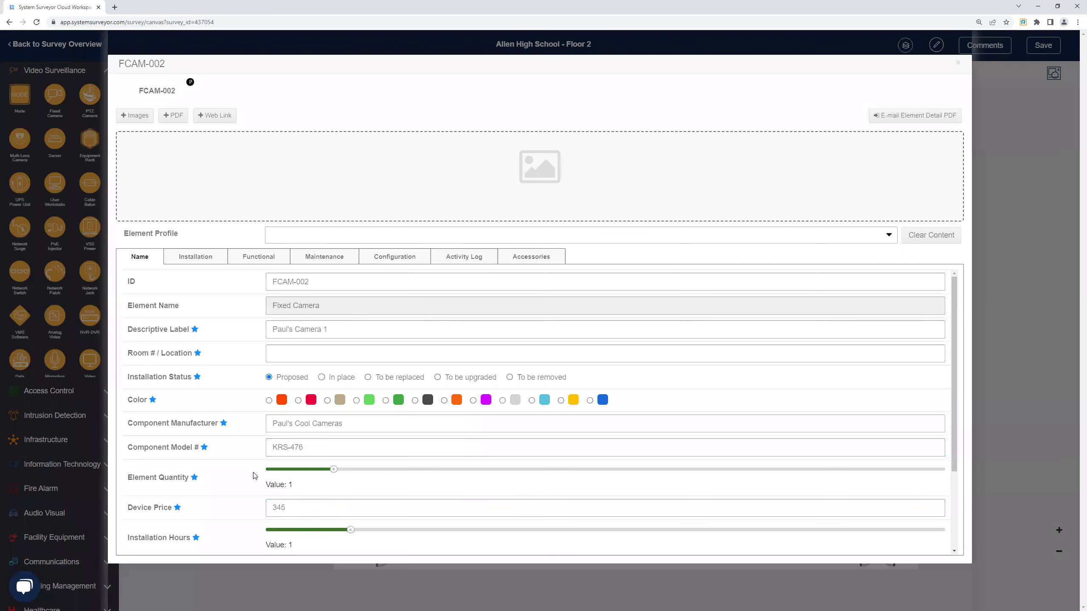
Review FCAM-002's Installation and Functional details, then open the Element Profile list.
scroll(265, 480, "down", 3)
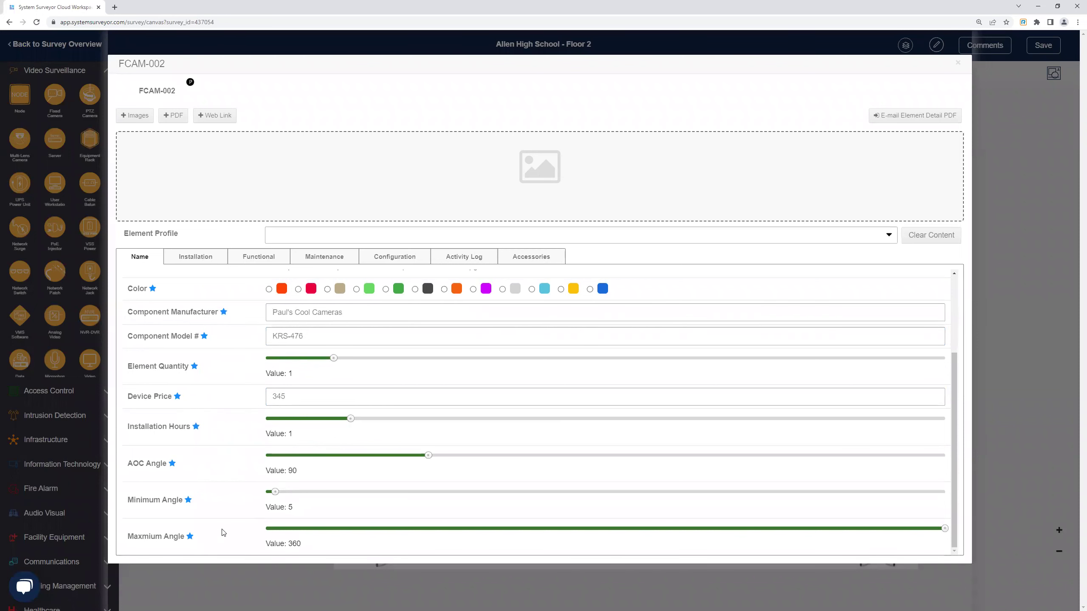
scroll(221, 531, "up", 3)
scroll(220, 530, "down", 2)
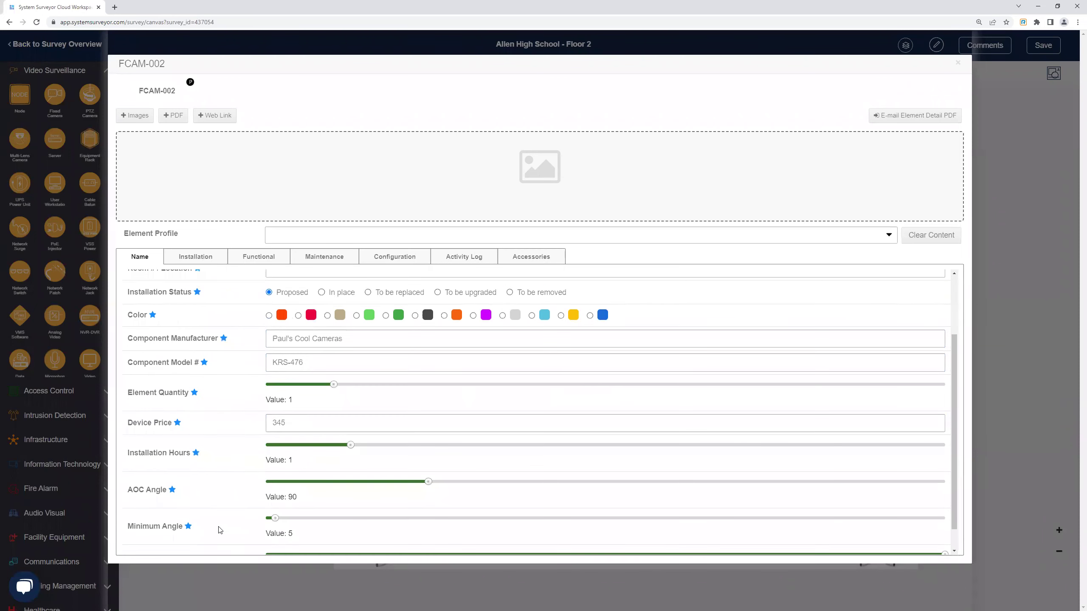
left_click(196, 259)
left_click(246, 260)
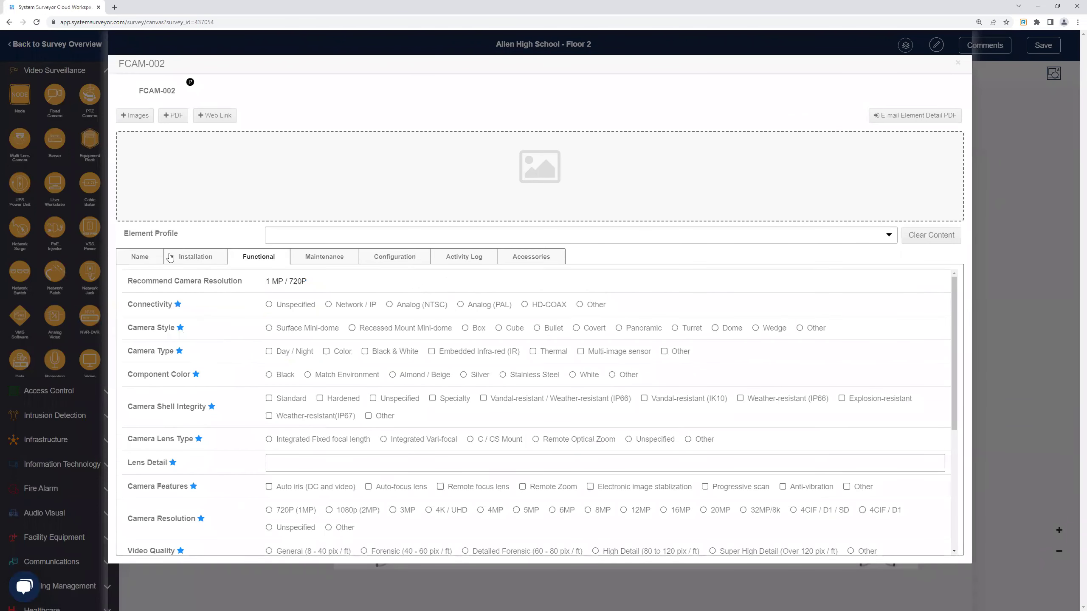
left_click(146, 258)
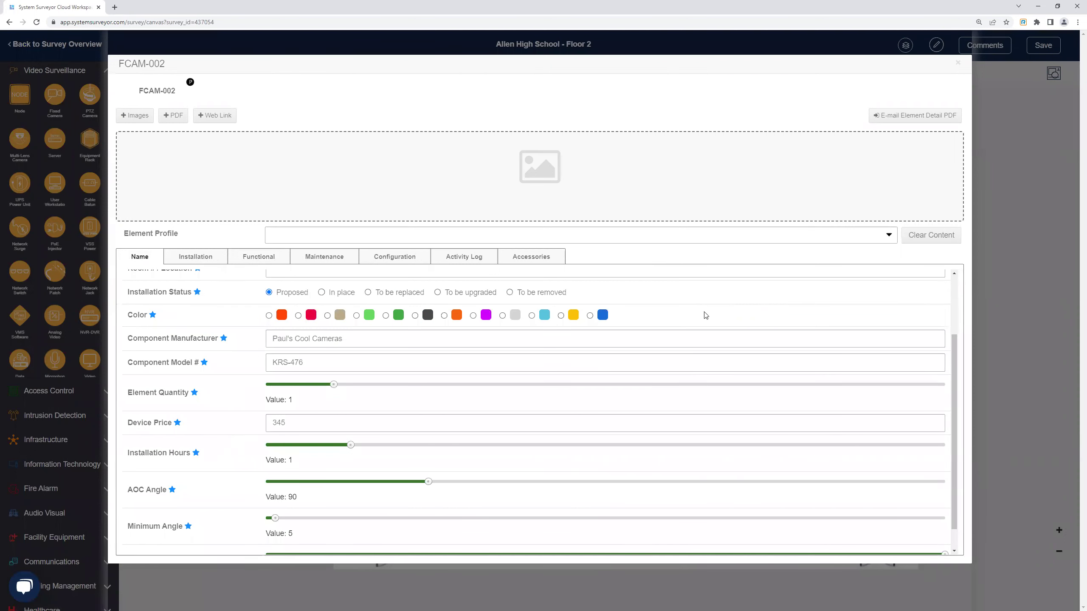
scroll(245, 364, "up", 1)
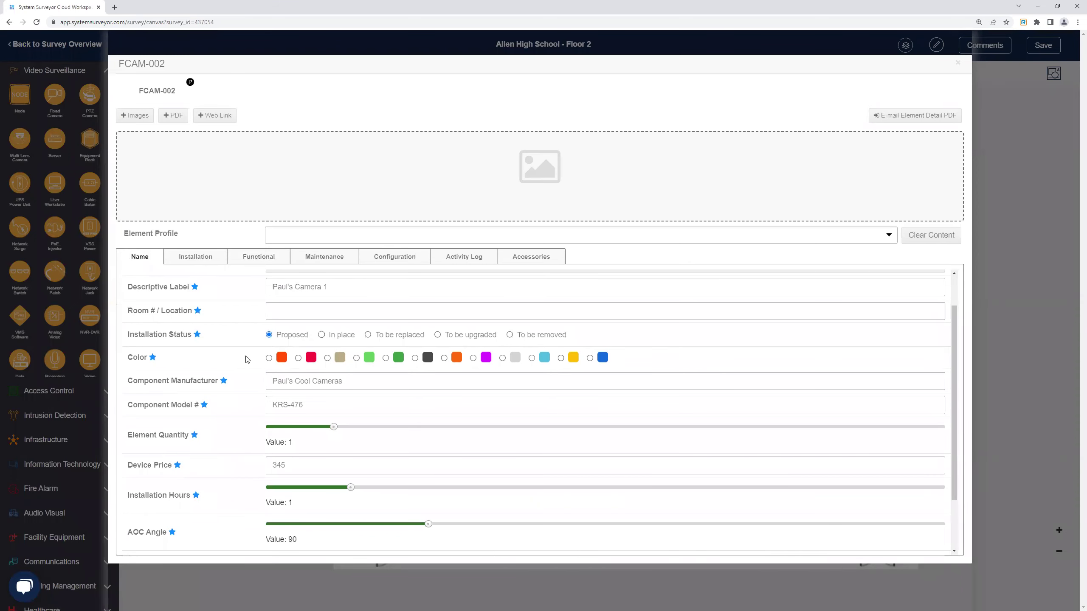
scroll(252, 392, "down", 2)
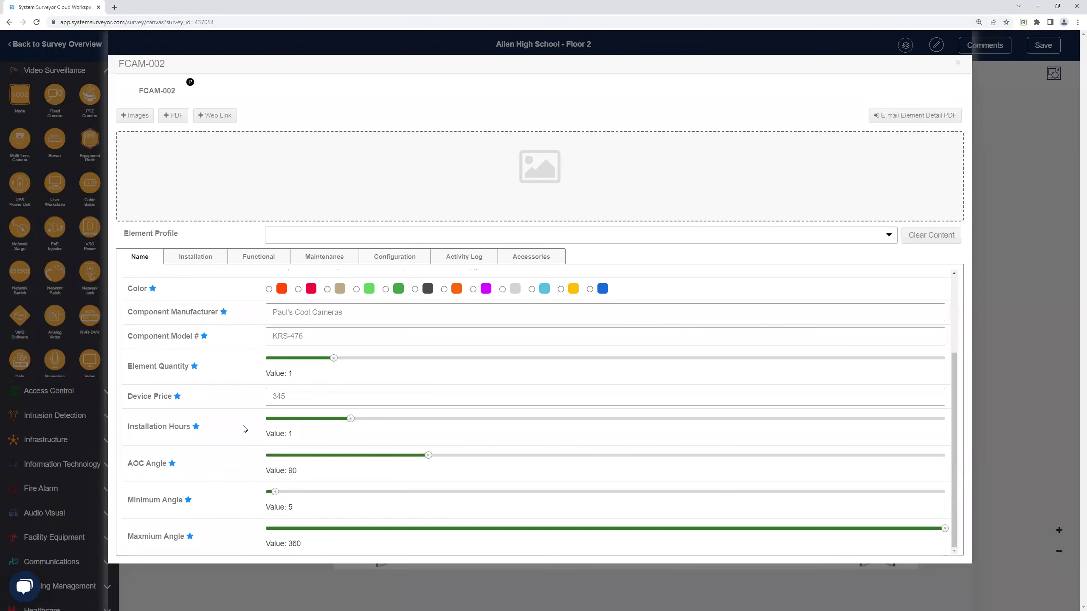
scroll(245, 431, "up", 3)
scroll(247, 430, "up", 1)
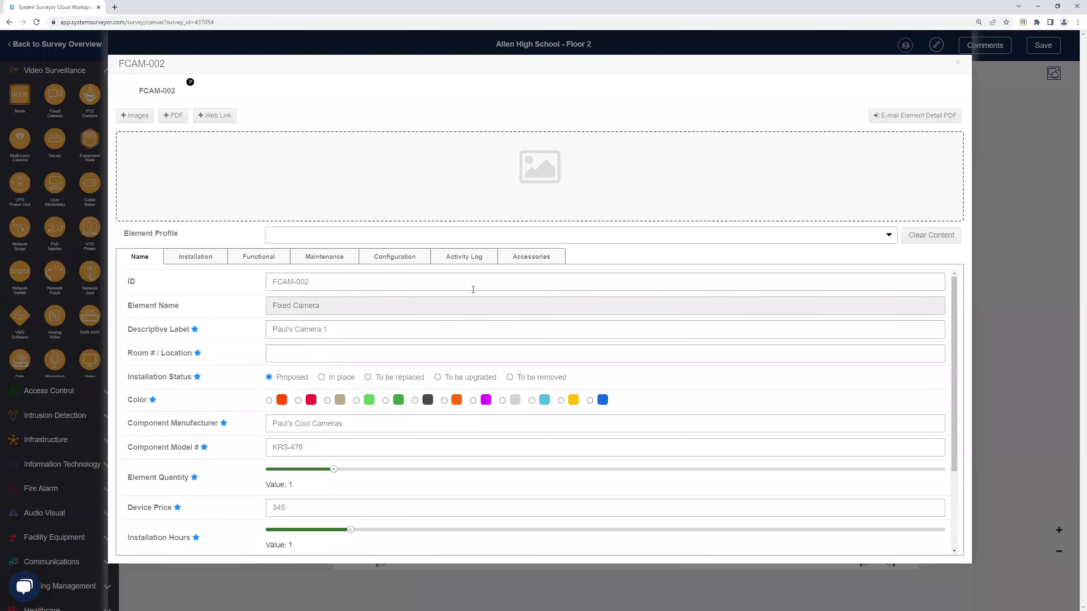
left_click(513, 235)
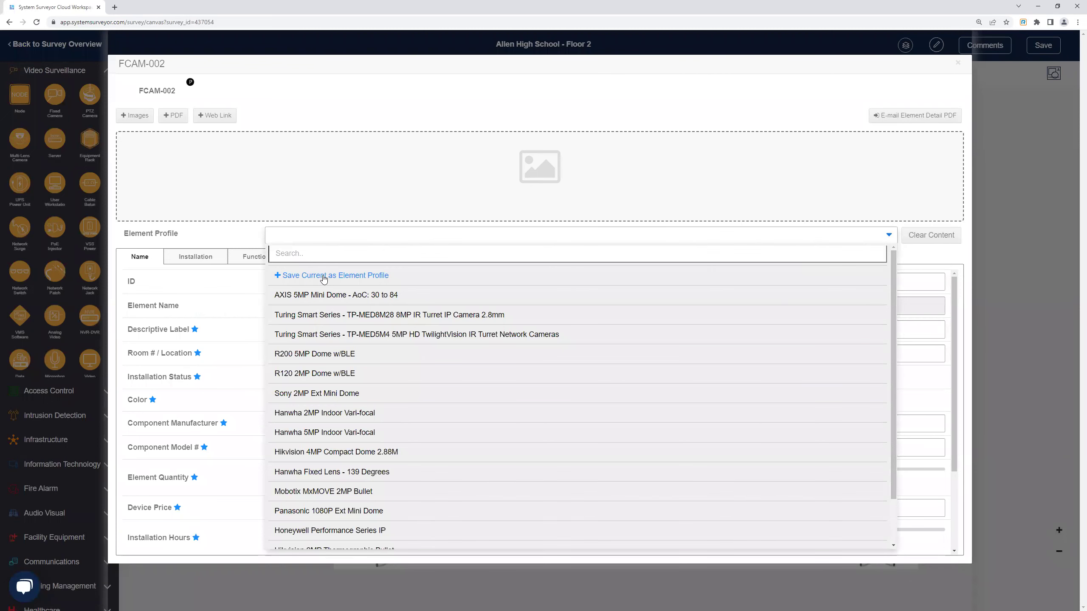
Save FCAM-002's details as a new element profile named after its label, then close the dialog.
left_click(323, 276)
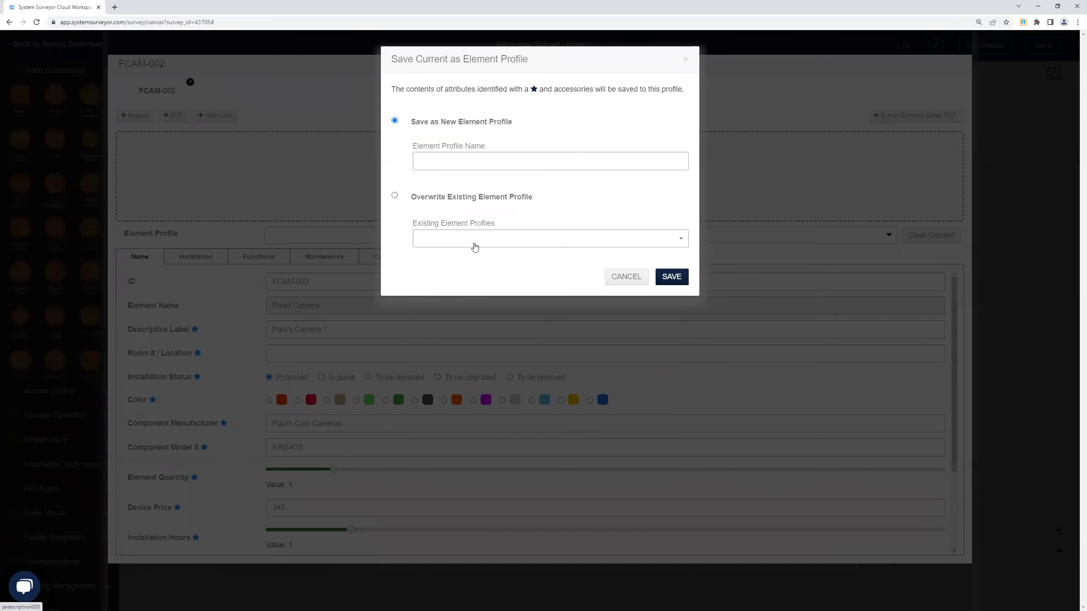
left_click(470, 162)
type("Paul's ")
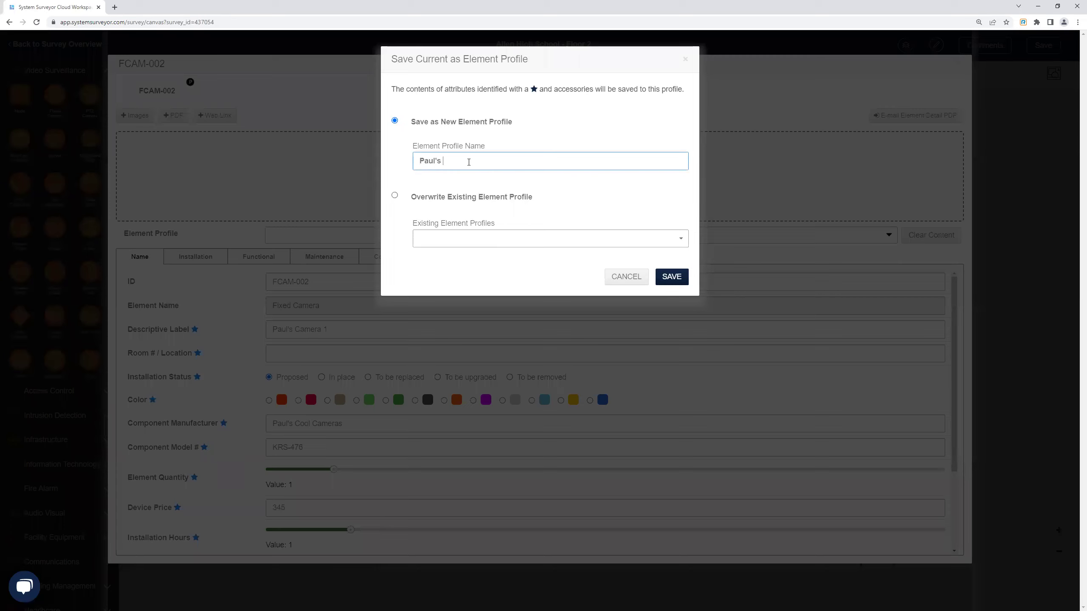
type("Camera 1")
left_click(679, 275)
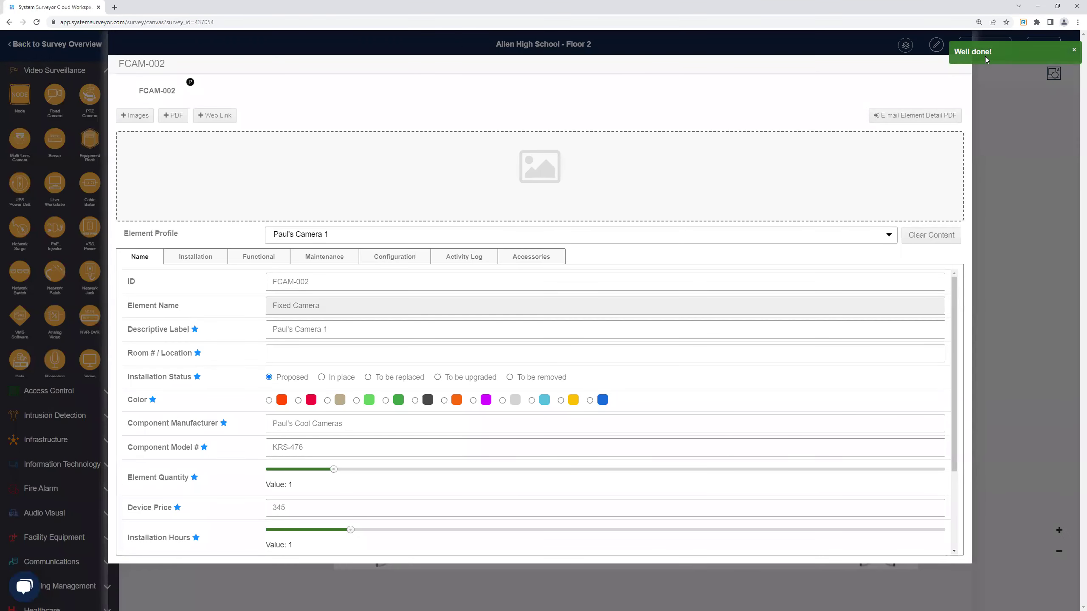
left_click(1073, 51)
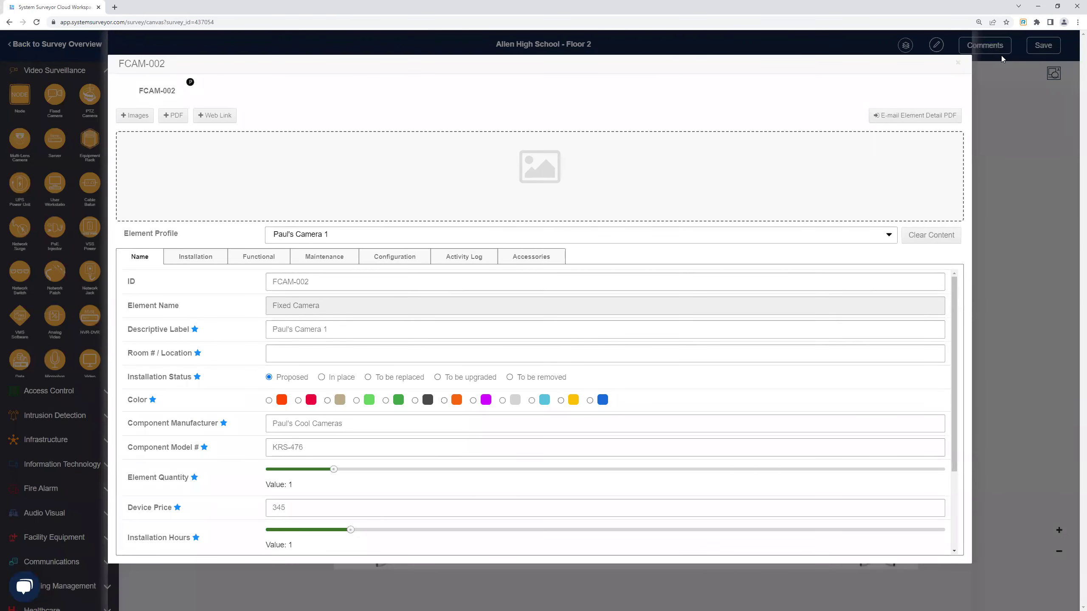
left_click(960, 65)
Add fixed camera FCAM-003 near the lunch room, aim its coverage, and apply the saved custom profile.
left_click_drag(48, 89, 552, 462)
left_click_drag(554, 435, 512, 435)
left_click(1023, 276)
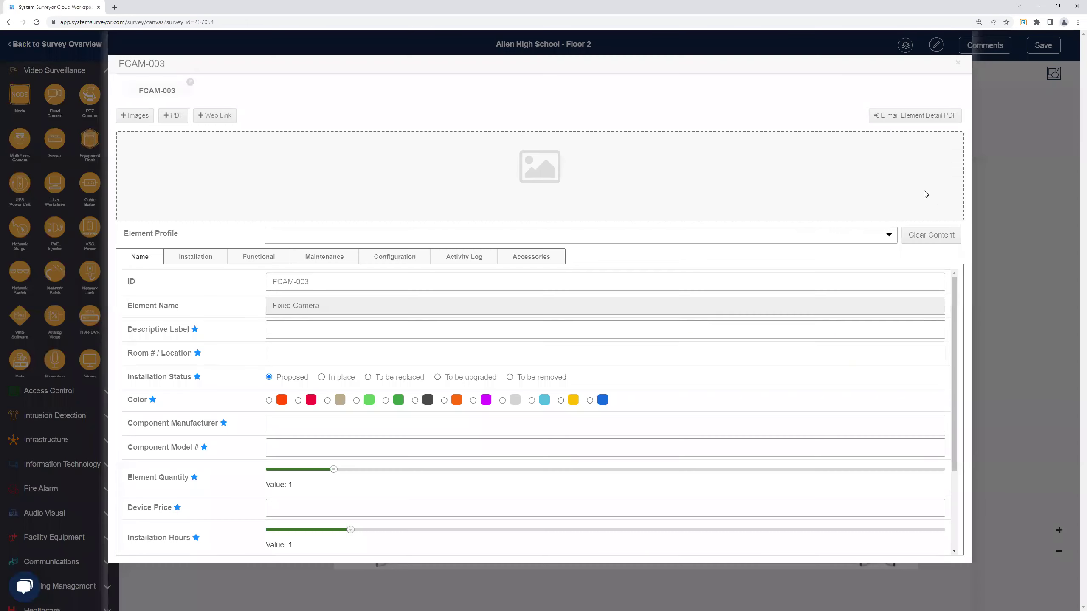
left_click(304, 237)
scroll(353, 381, "down", 2)
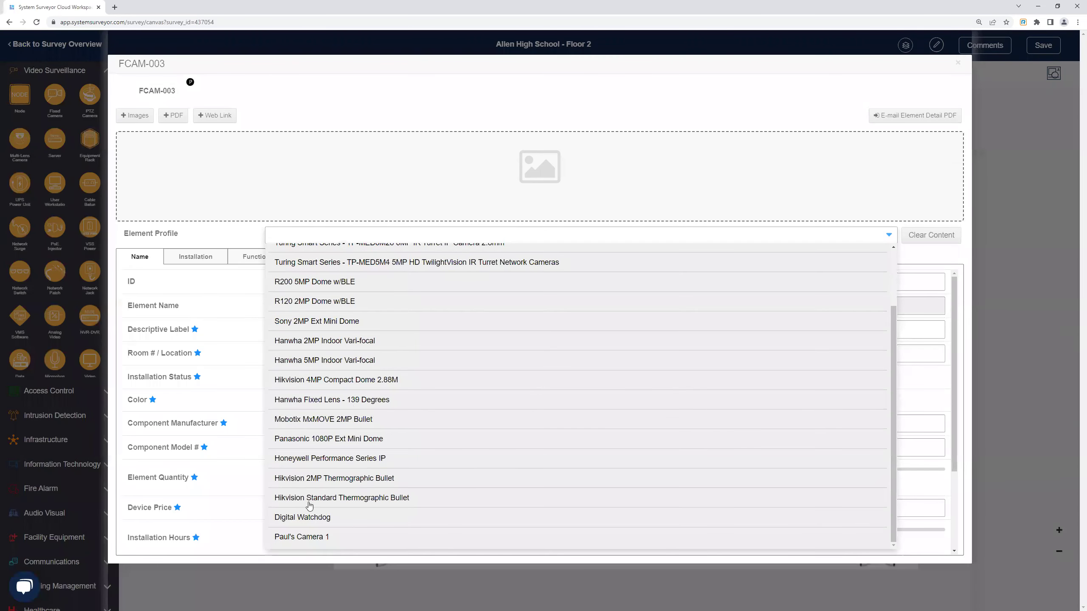
left_click(319, 539)
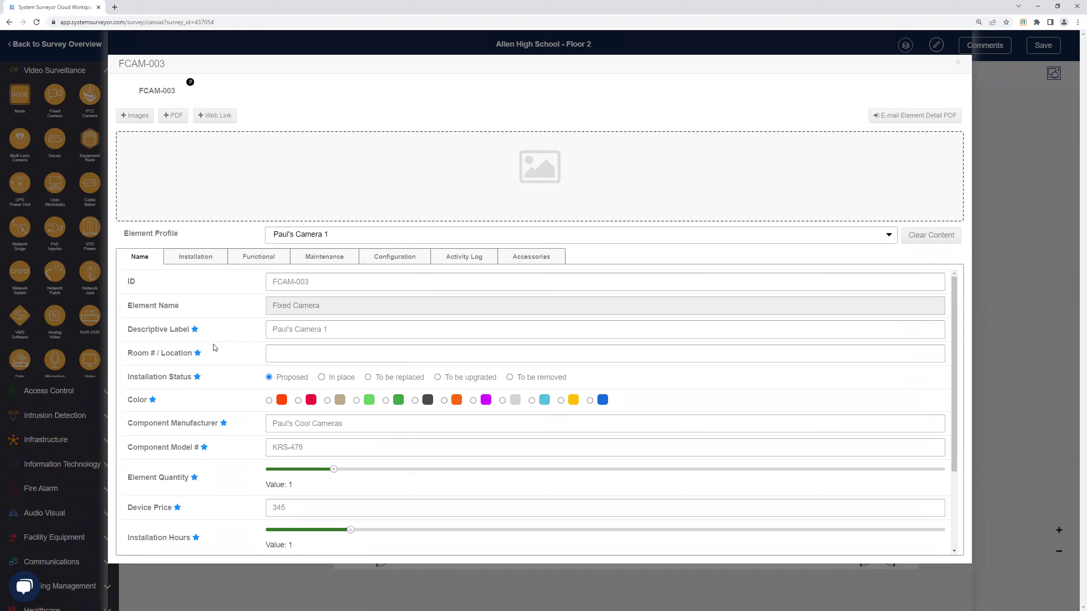
left_click(959, 64)
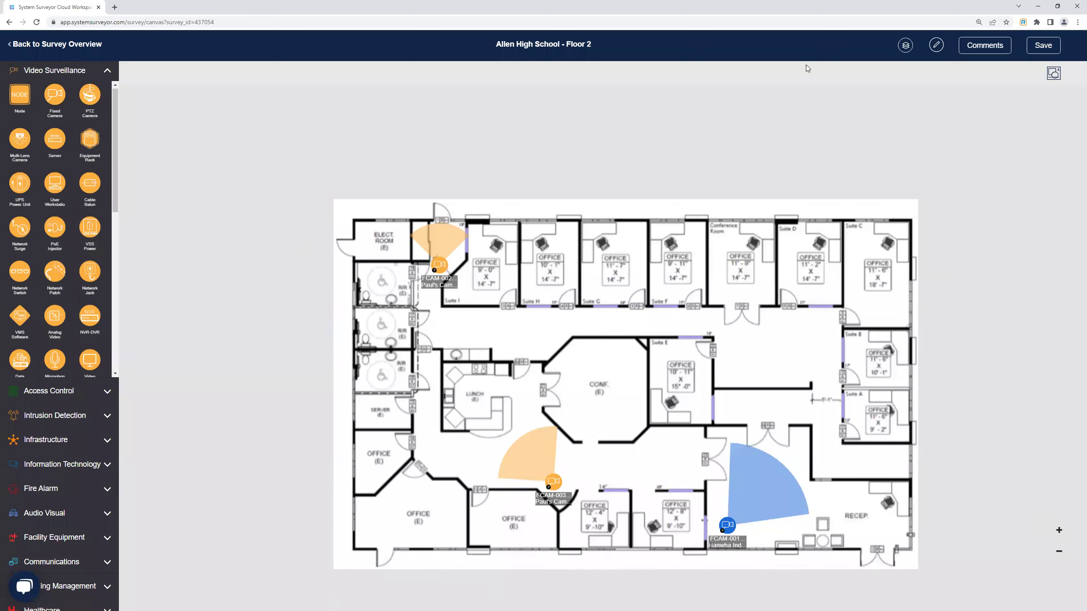
Save the Floor 2 plan and navigate back through the survey overview to the Site List.
left_click(1044, 45)
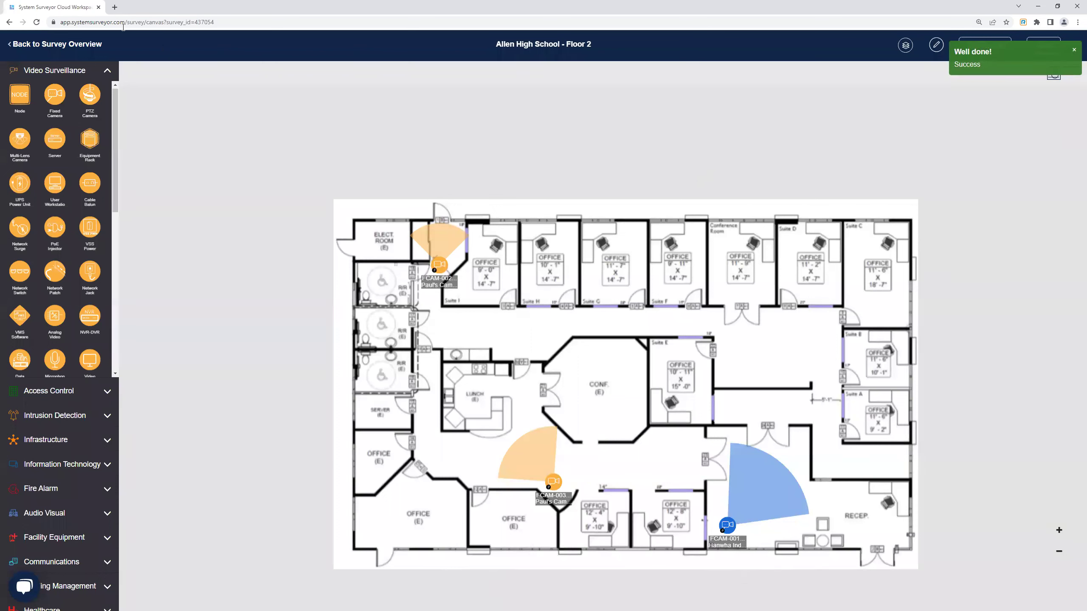
left_click(71, 46)
left_click(49, 42)
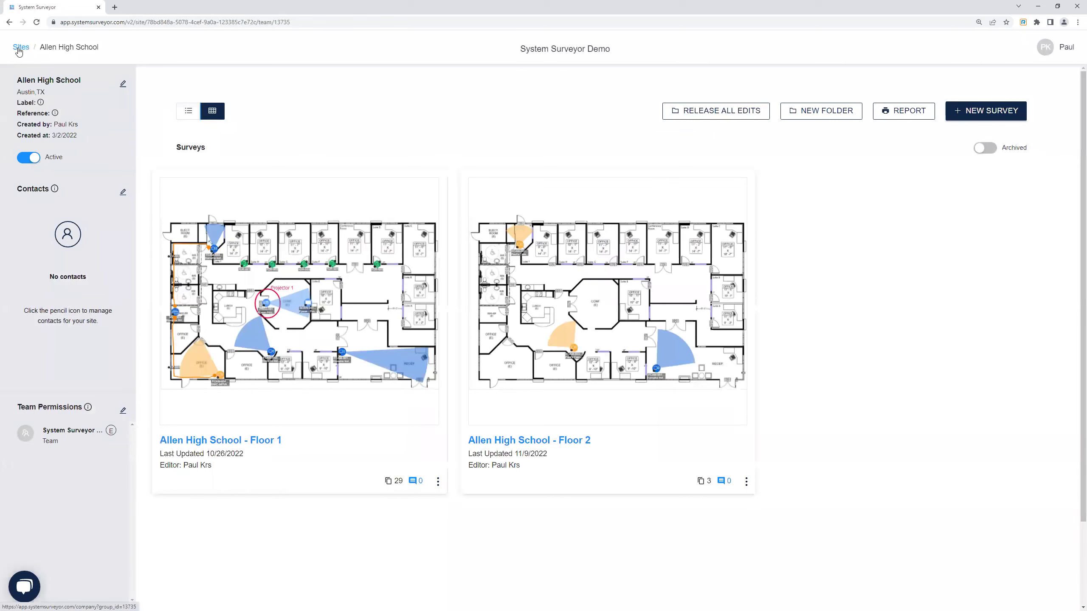
left_click(20, 48)
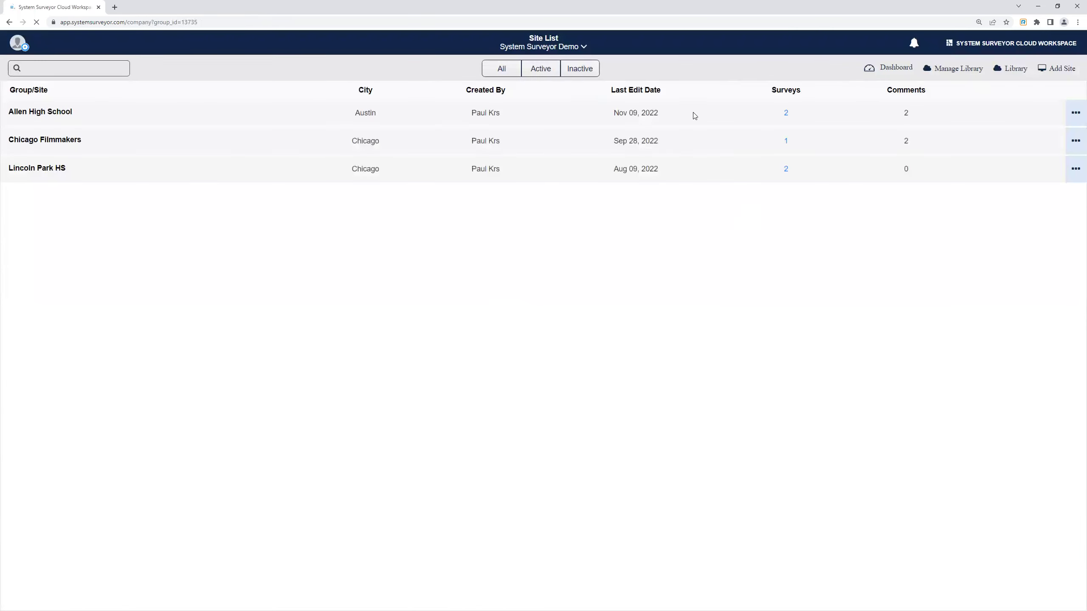
In Manage Teams element profiles, browse the categories and open Video Surveillance > Fixed Camera.
left_click(16, 46)
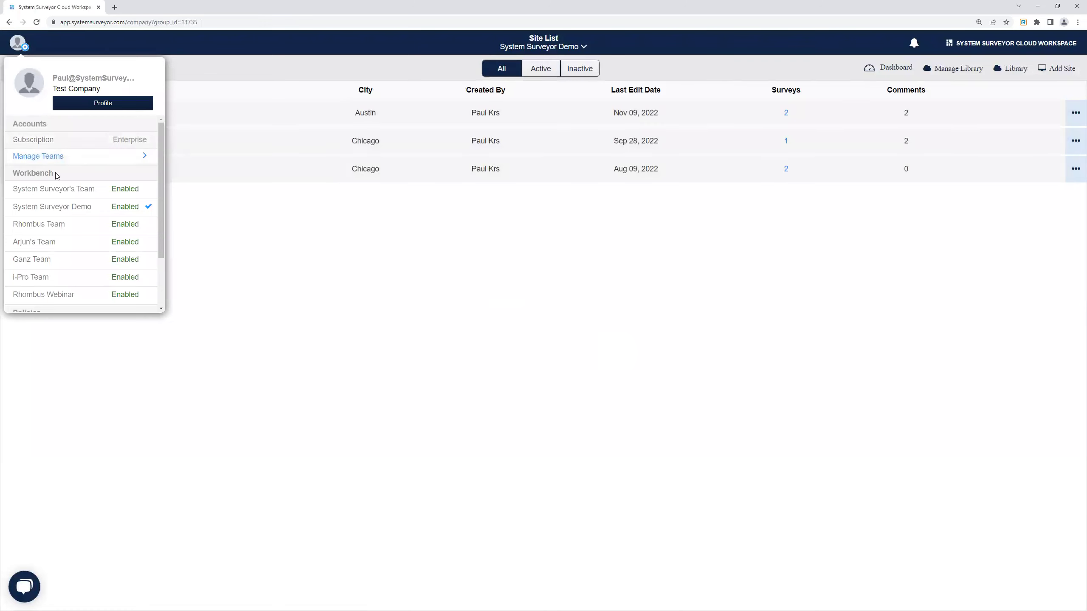
left_click(49, 155)
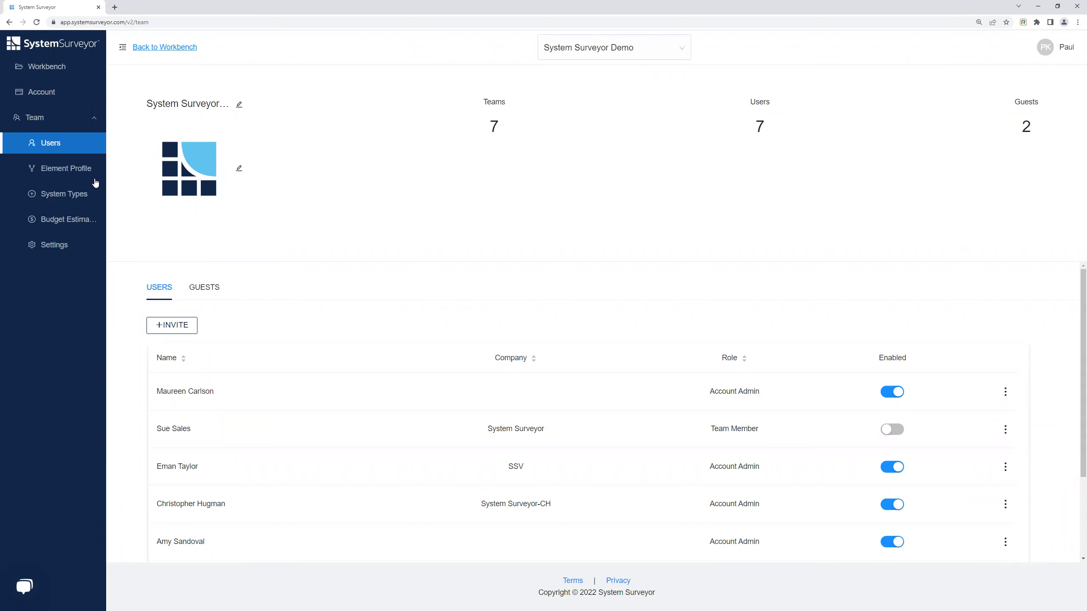
left_click(81, 173)
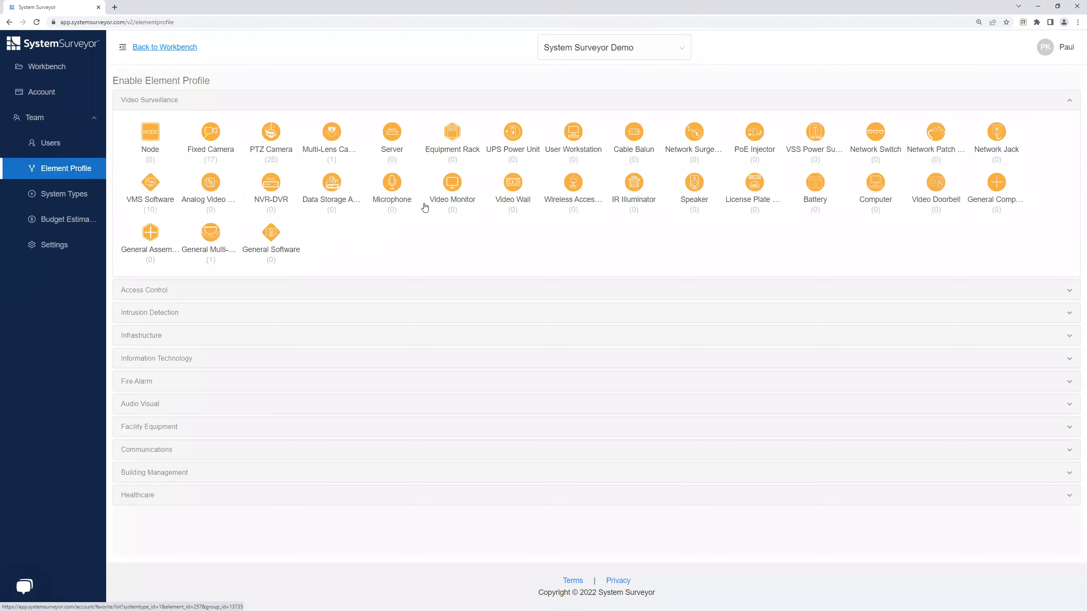
left_click(221, 104)
left_click(166, 122)
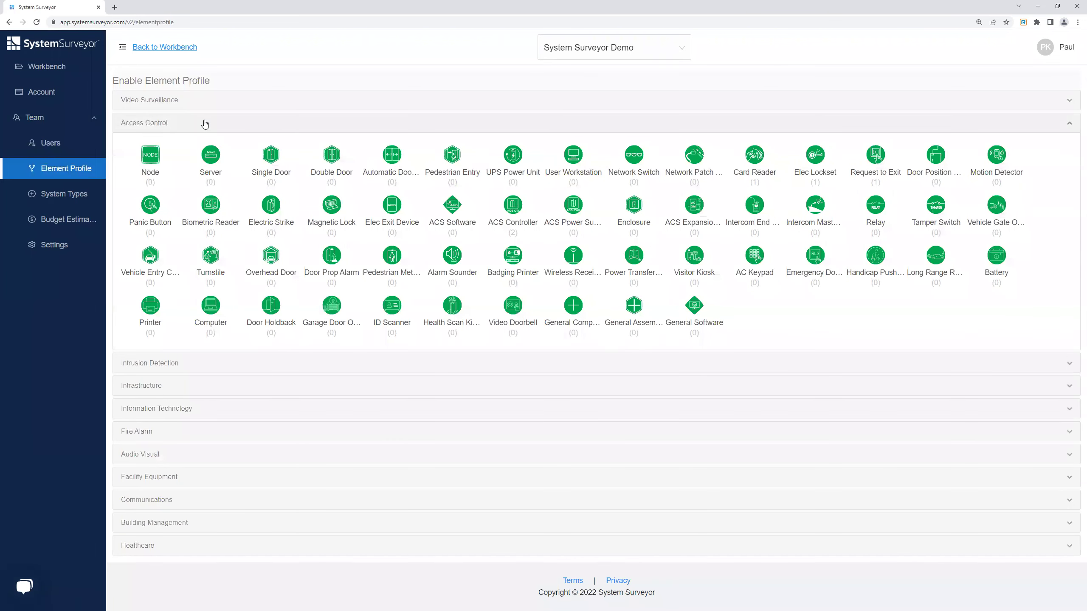
left_click(204, 122)
left_click(188, 259)
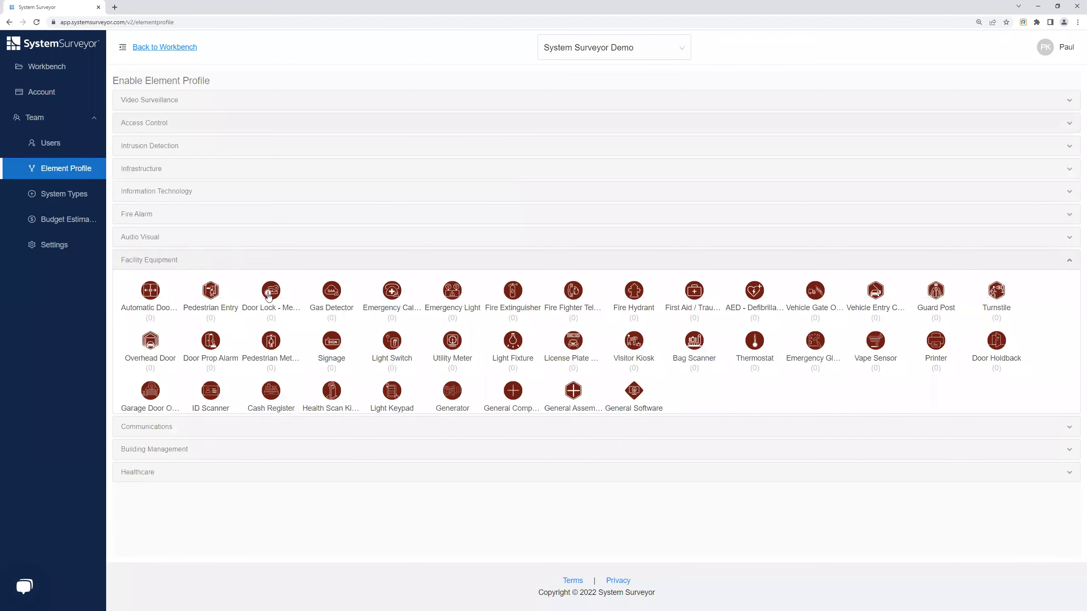
left_click(180, 260)
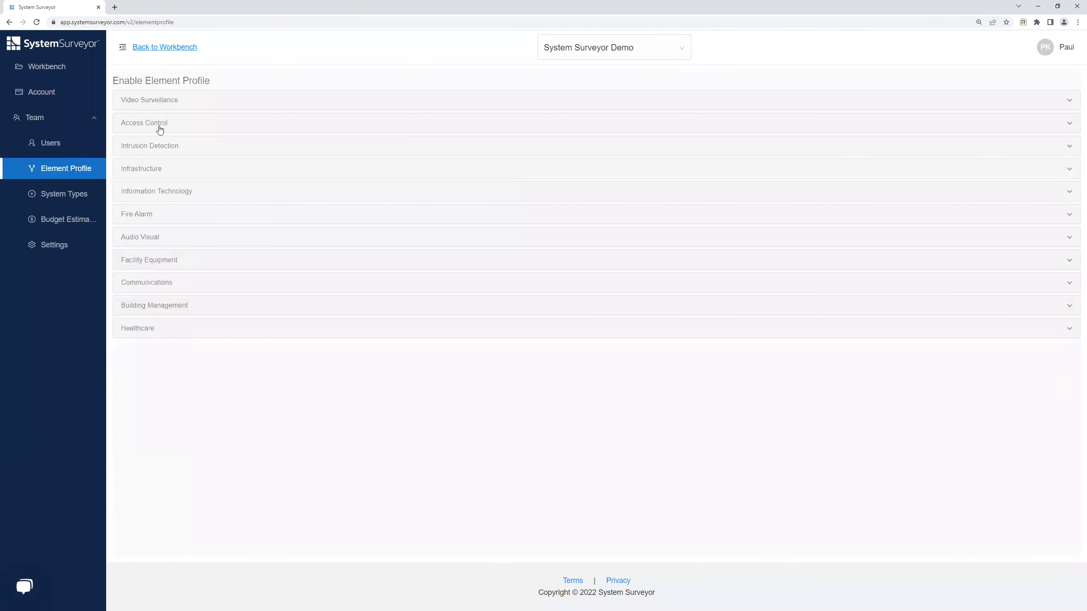
left_click(170, 99)
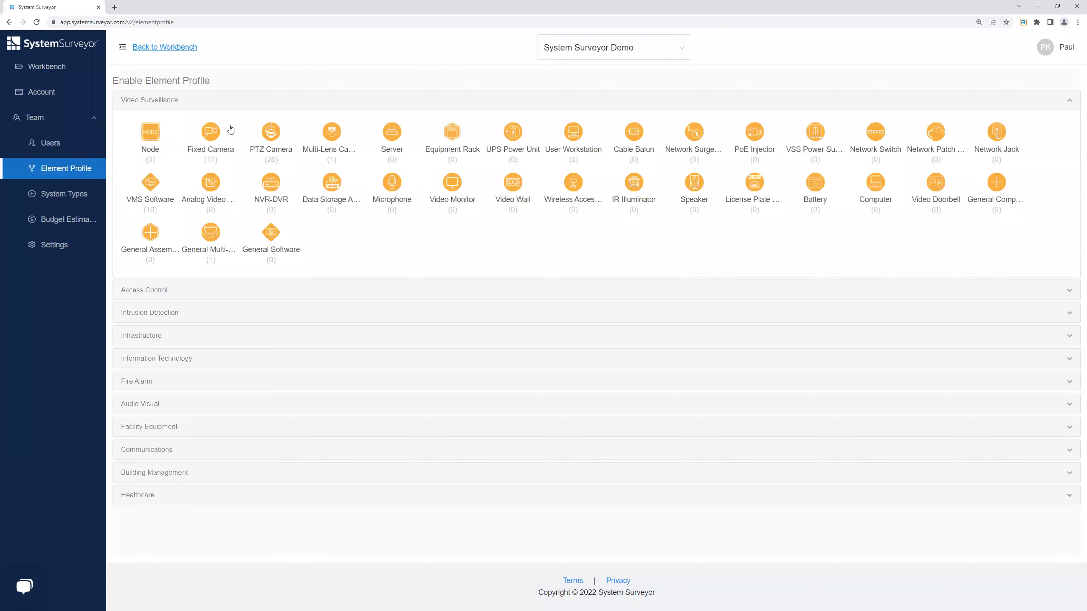
left_click(211, 133)
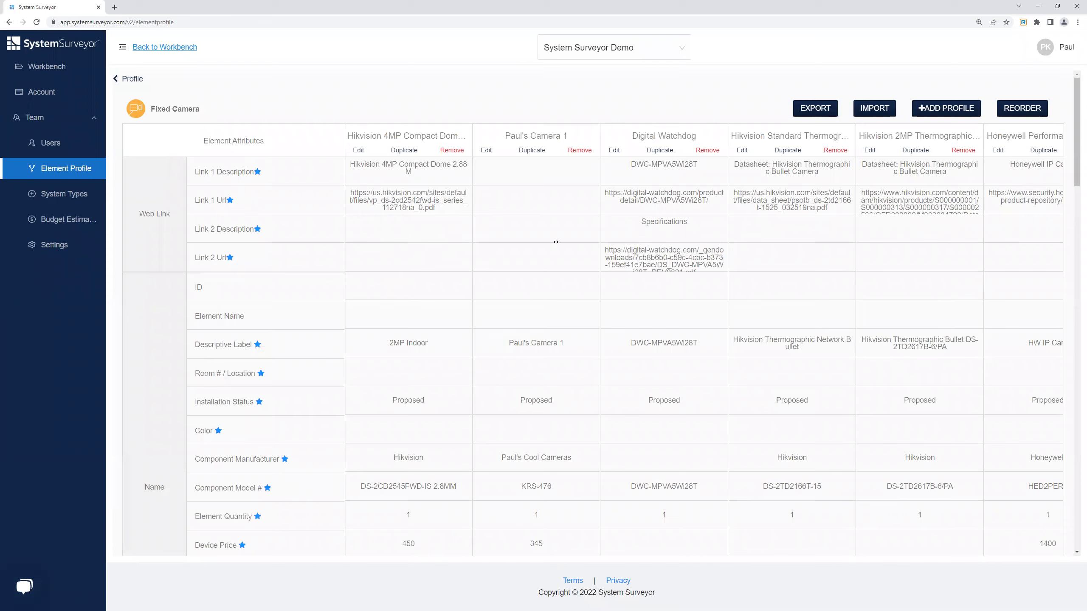
Scroll the Fixed Camera profile table right to see all profiles, then back left.
scroll(558, 357, "right", 15)
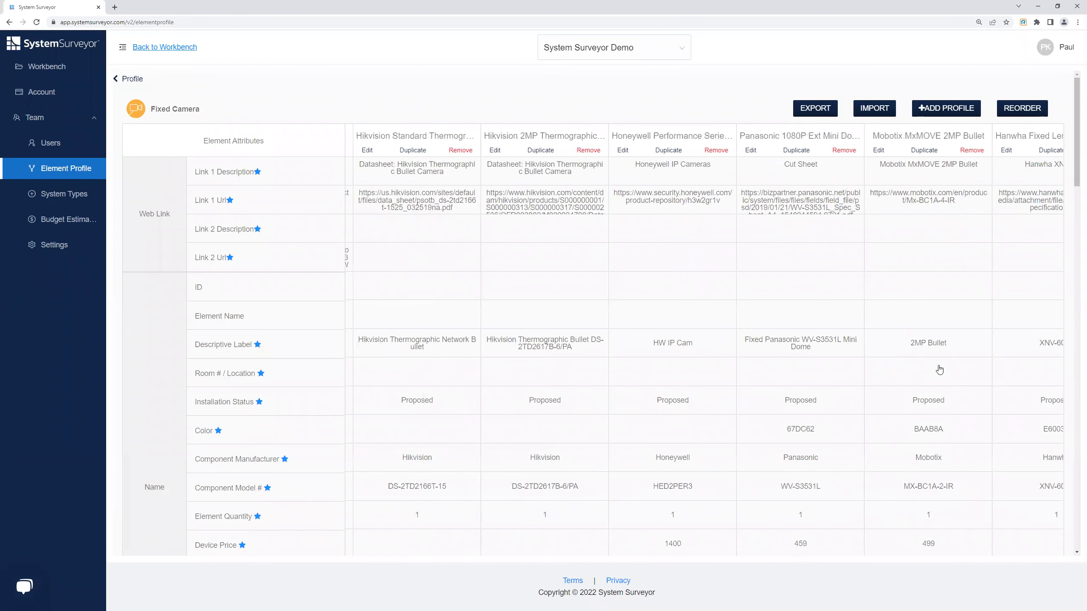
scroll(558, 357, "left", 15)
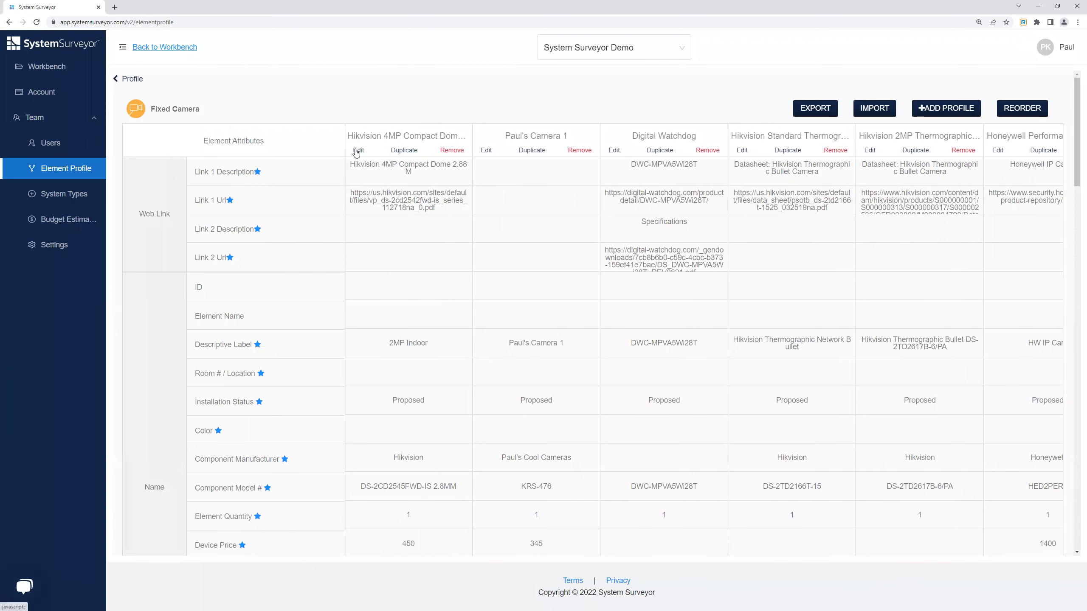
Open the Hikvision 4MP Compact Dome profile for editing and close it without saving.
left_click(361, 151)
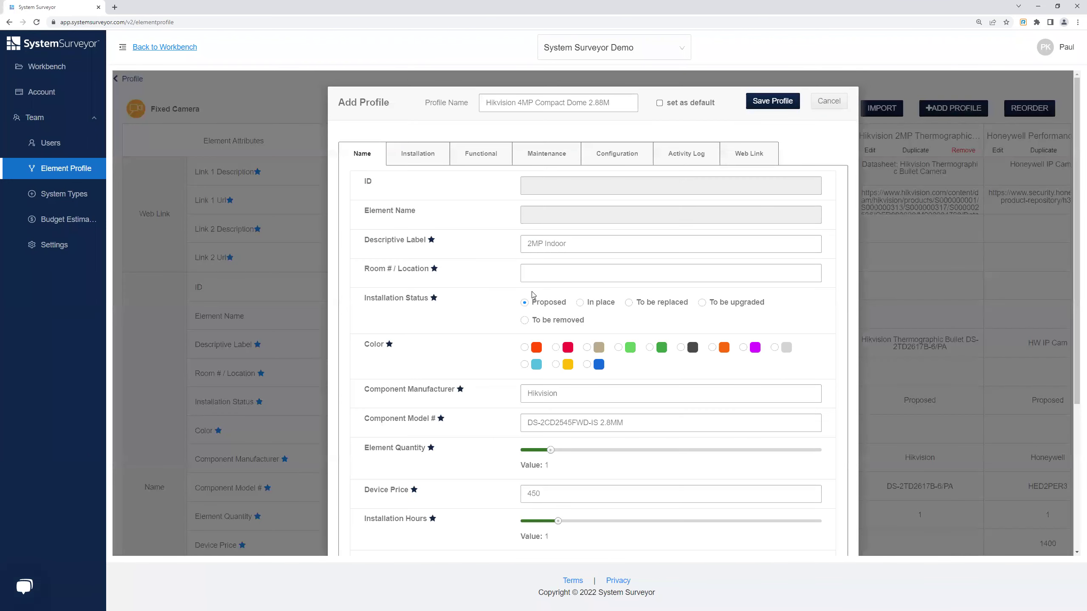
scroll(513, 453, "down", 3)
scroll(514, 453, "up", 3)
left_click(829, 101)
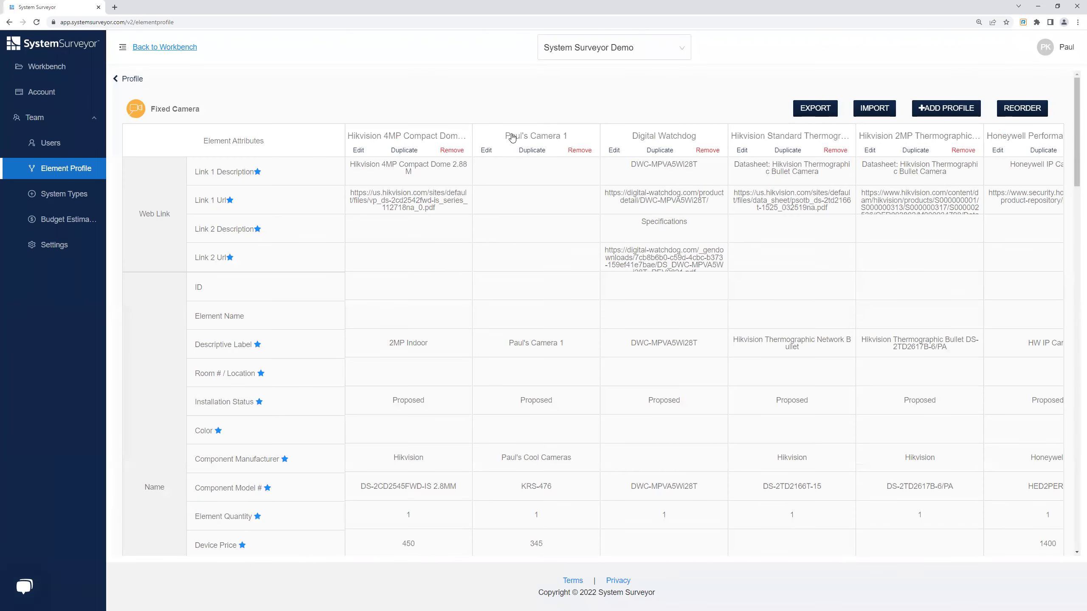
Set the custom KRS-476 camera profile as the default and save it.
left_click(486, 149)
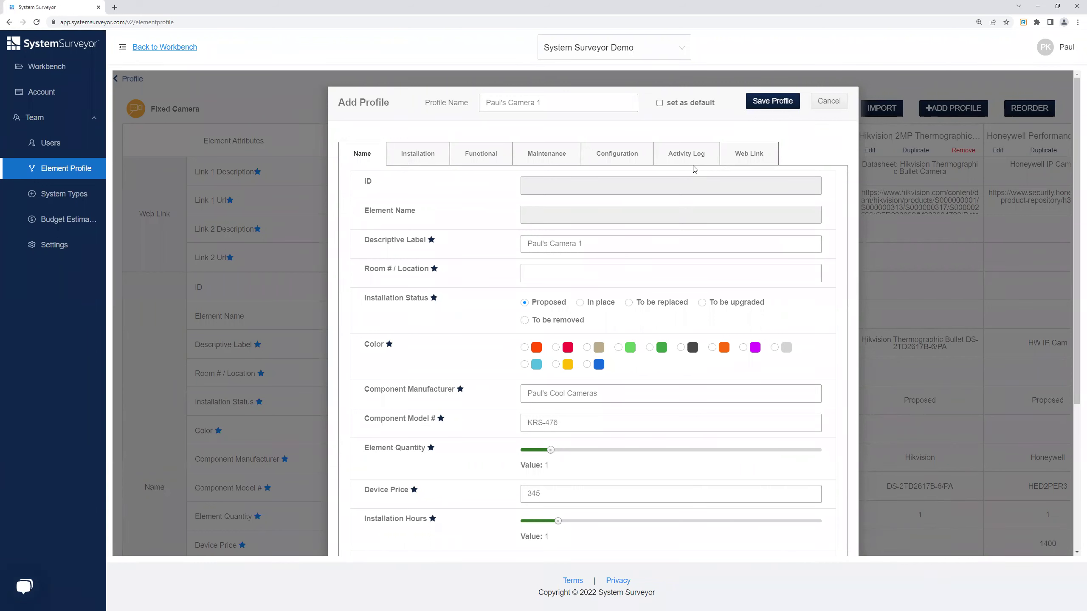
left_click(660, 102)
left_click(772, 101)
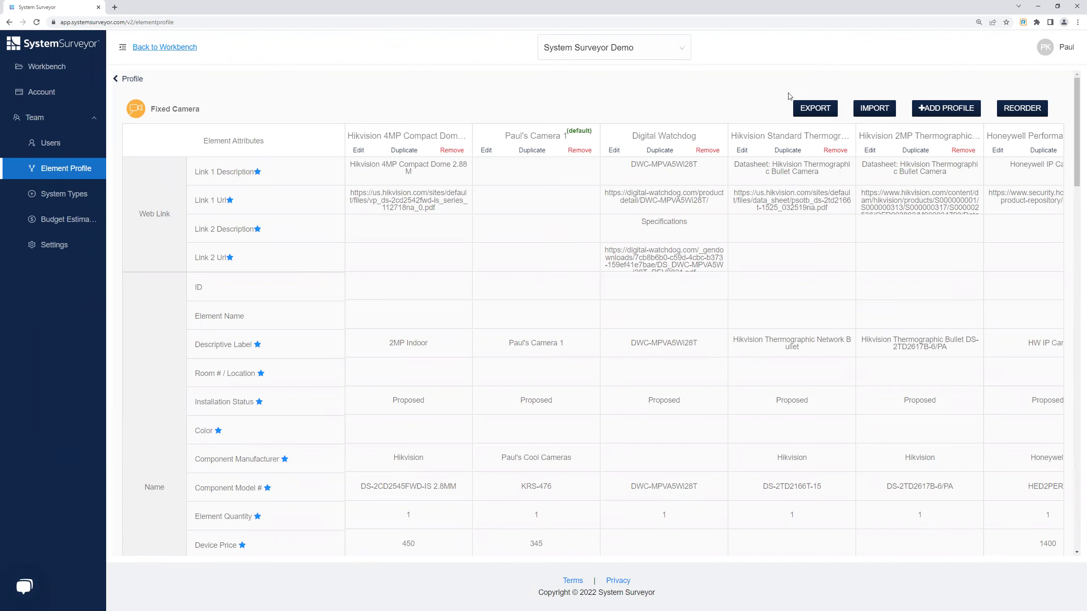
Export the Fixed Camera profiles and save the Fixed Camera-Element_Profile .xlsx file to Documents.
left_click(812, 114)
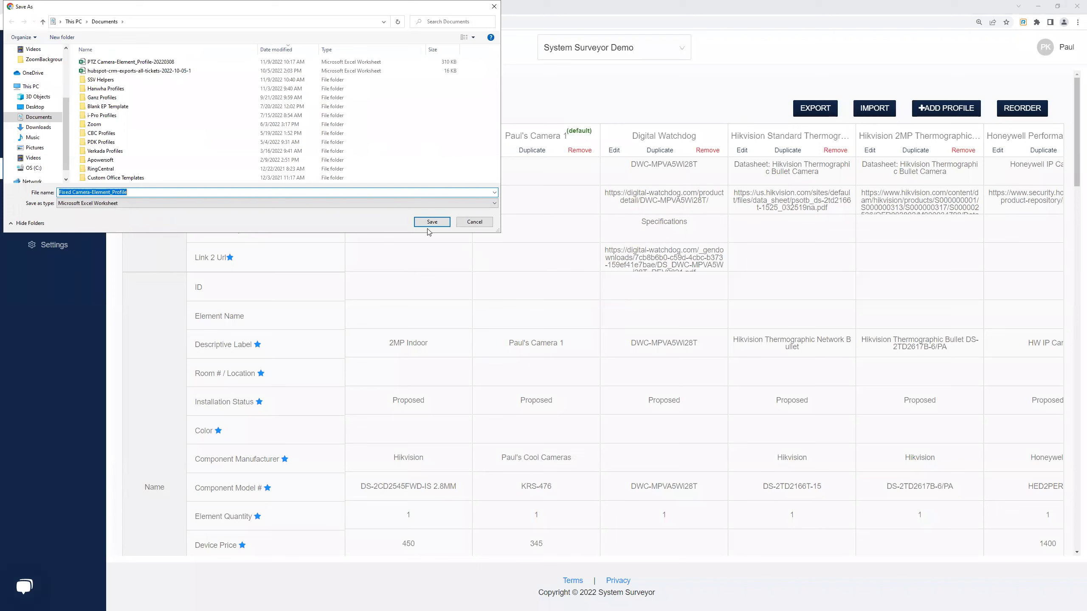
left_click(433, 222)
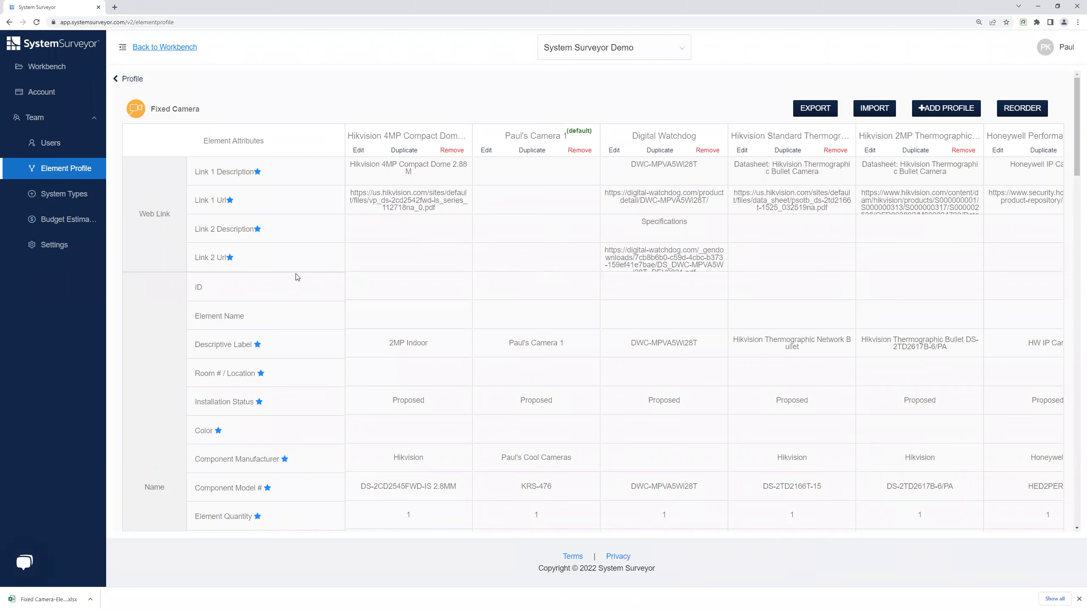
Open the downloaded Fixed Camera-Element_Profile .xlsx file from the browser's download bar.
left_click(62, 602)
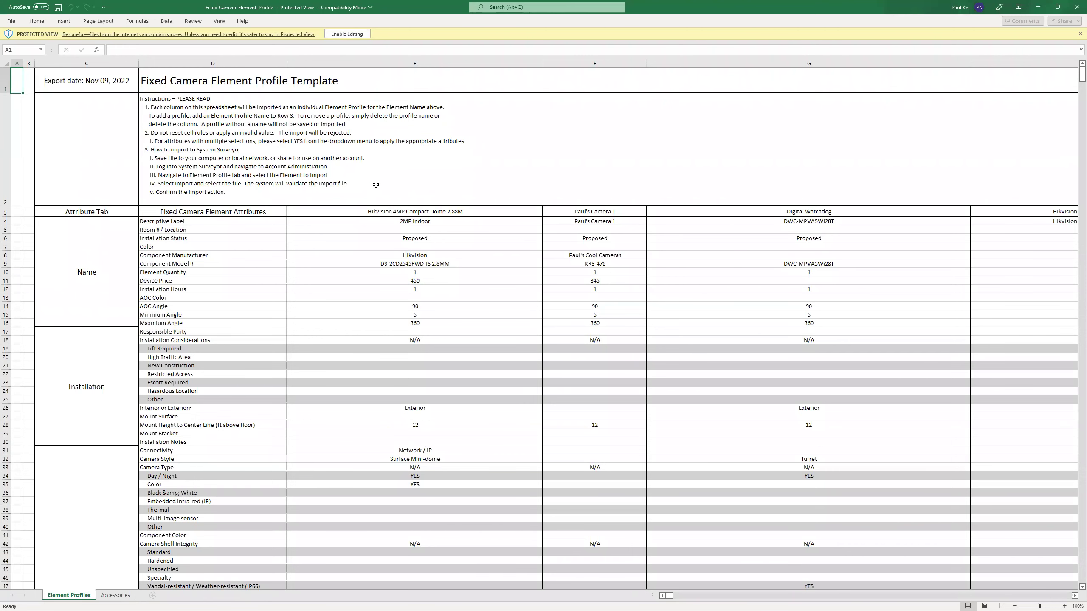
Look over the Fixed Camera Element Profile Template sheet and enable editing.
scroll(379, 193, "down", 1)
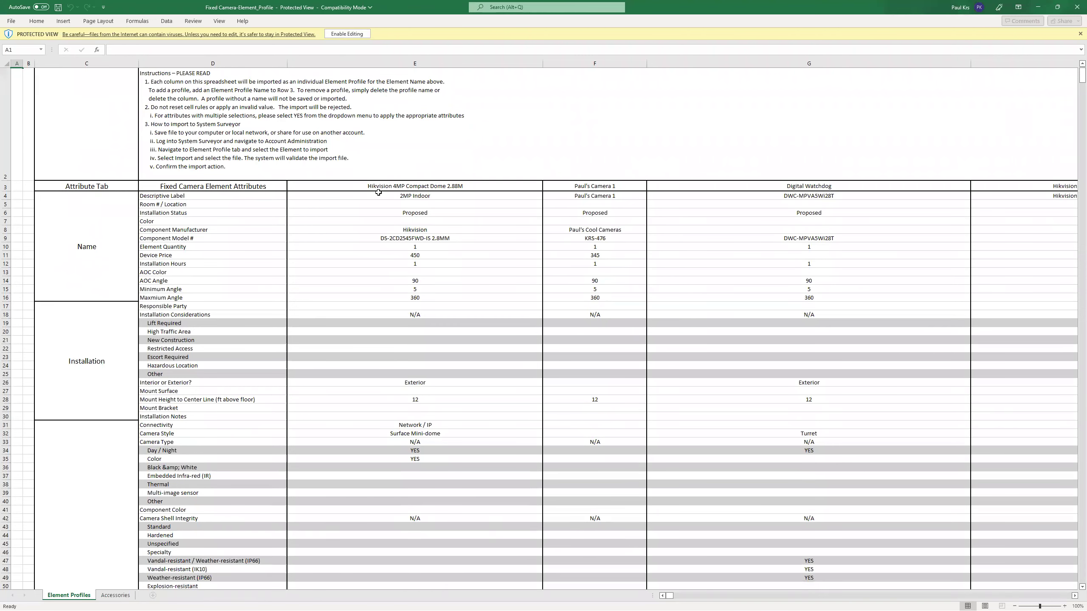
scroll(378, 195, "up", 1)
scroll(378, 195, "up", 5)
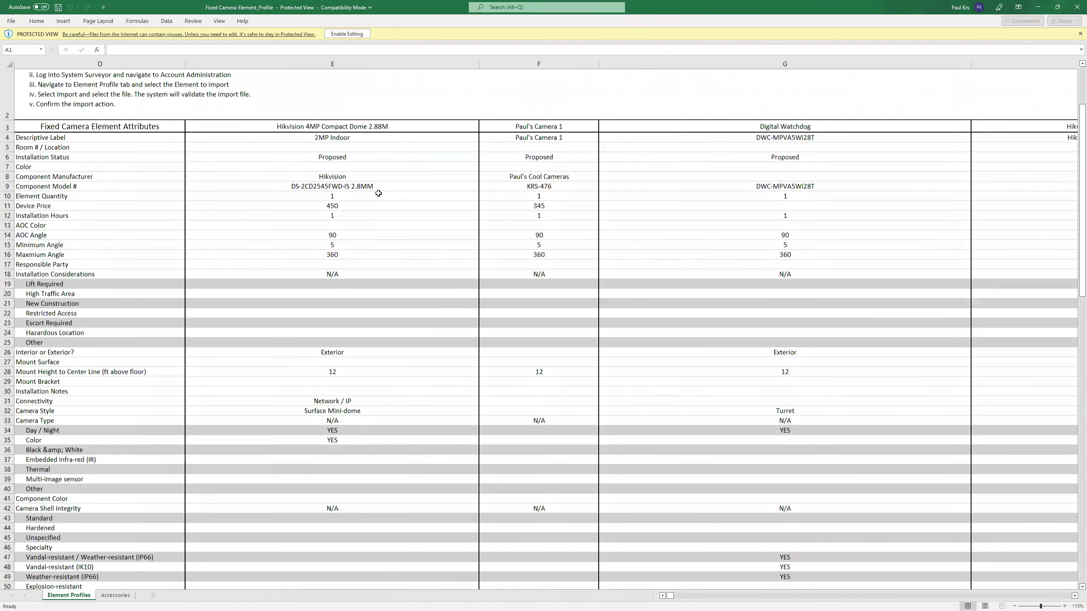
scroll(338, 194, "left", 3)
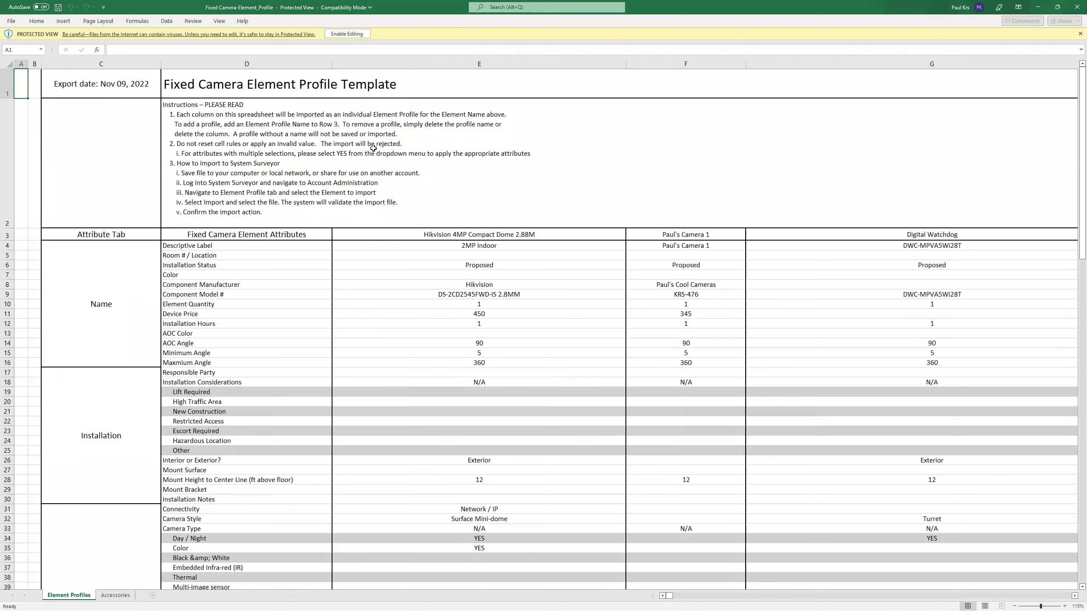
left_click(349, 35)
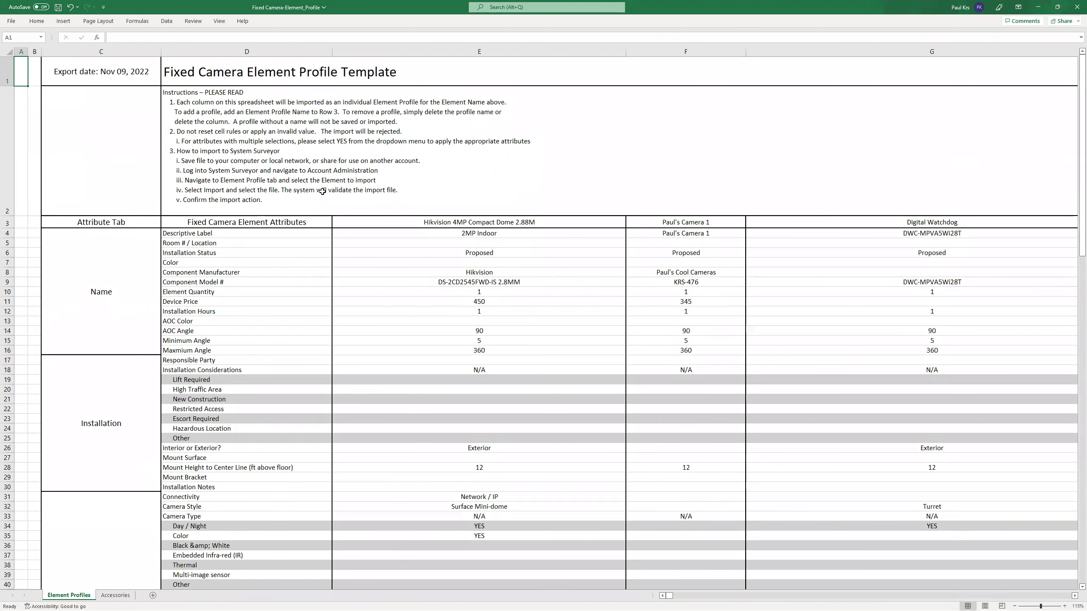
left_click(273, 223)
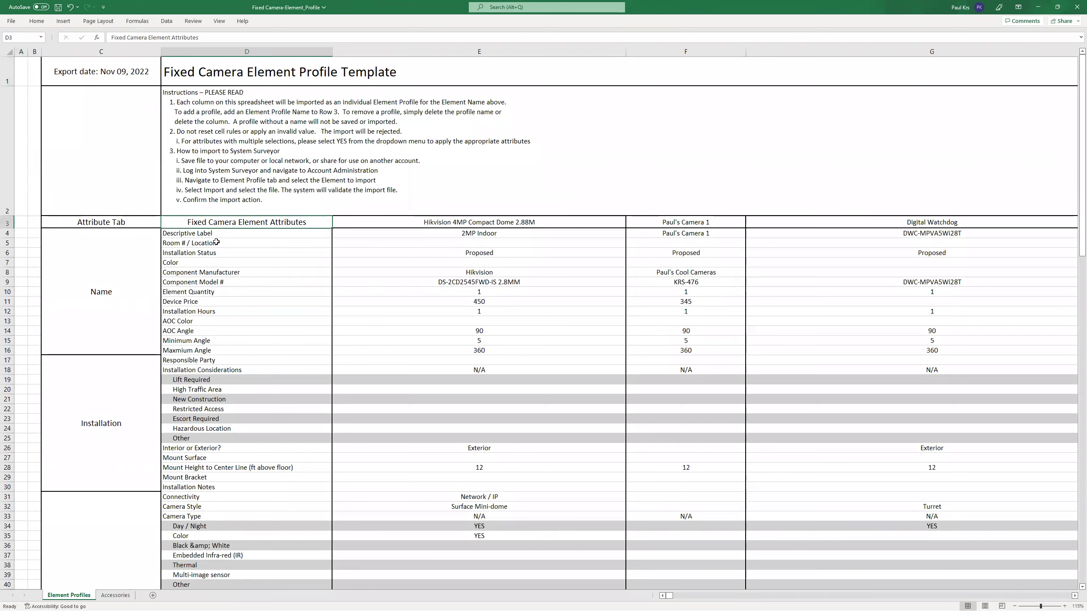
left_click_drag(217, 234, 222, 351)
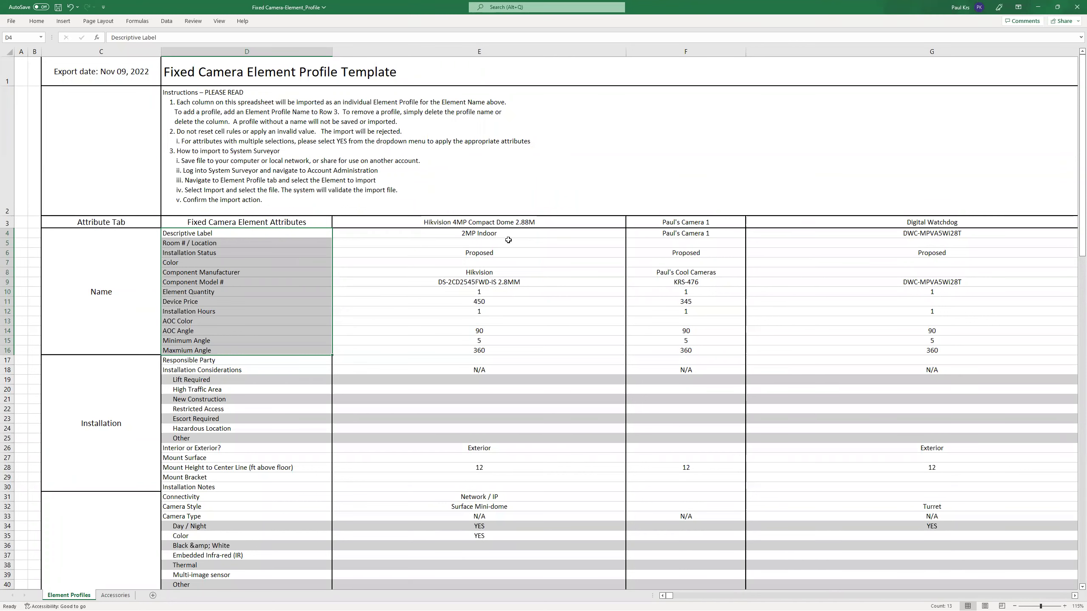
left_click_drag(681, 220, 704, 168)
scroll(703, 167, "up", 8)
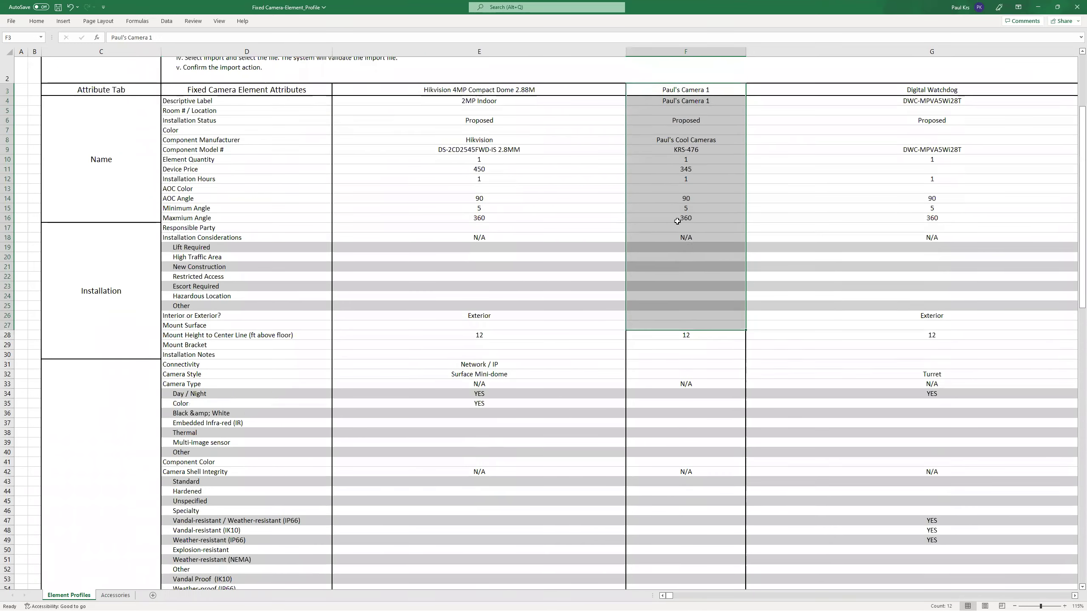
scroll(548, 279, "up", 1)
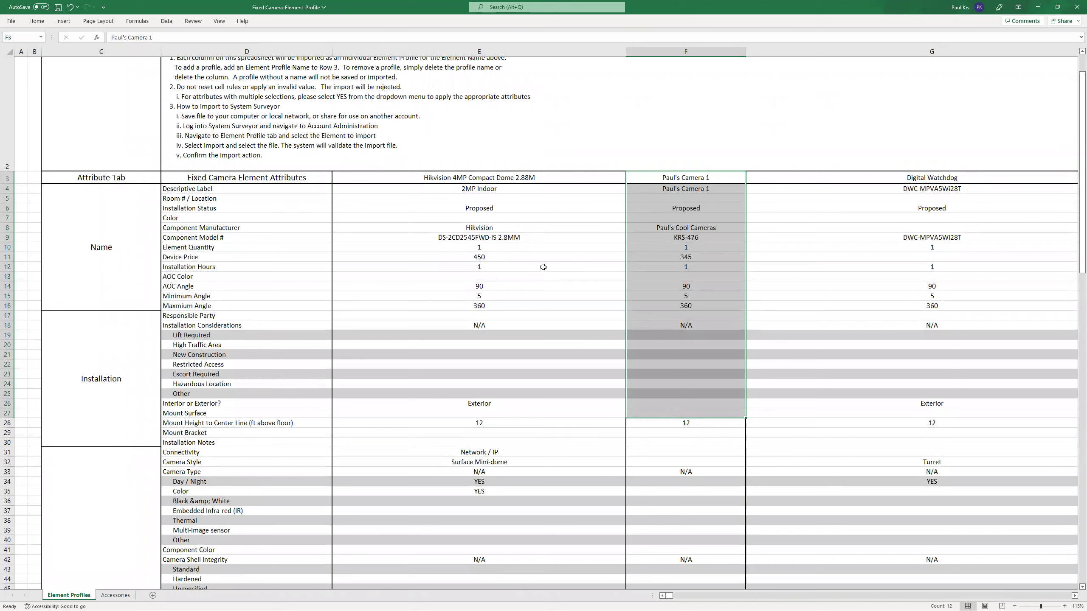
left_click(676, 175)
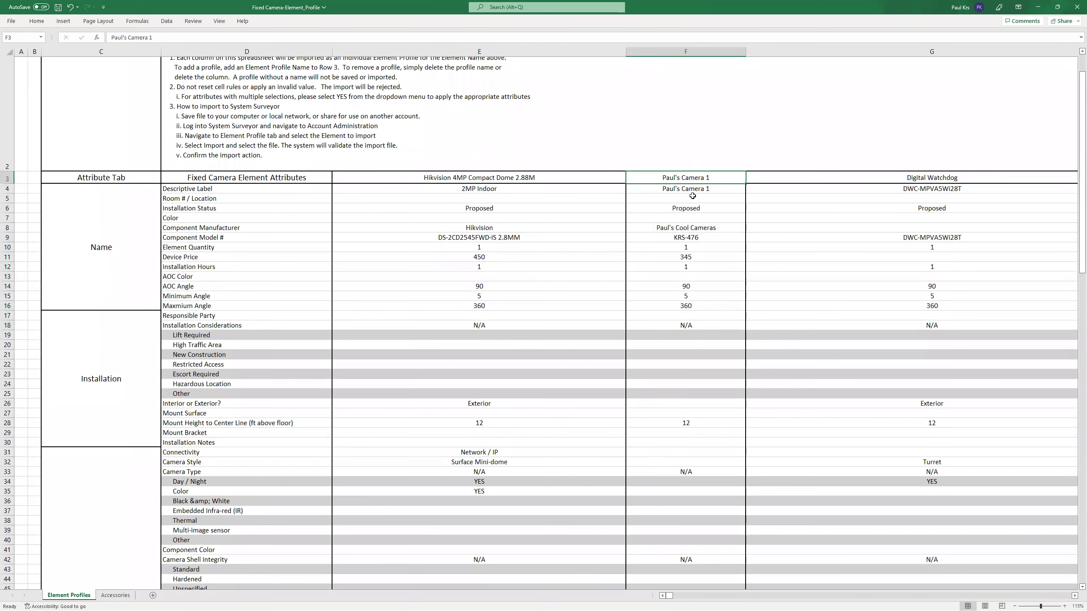
scroll(687, 207, "down", 2)
scroll(687, 207, "down", 20)
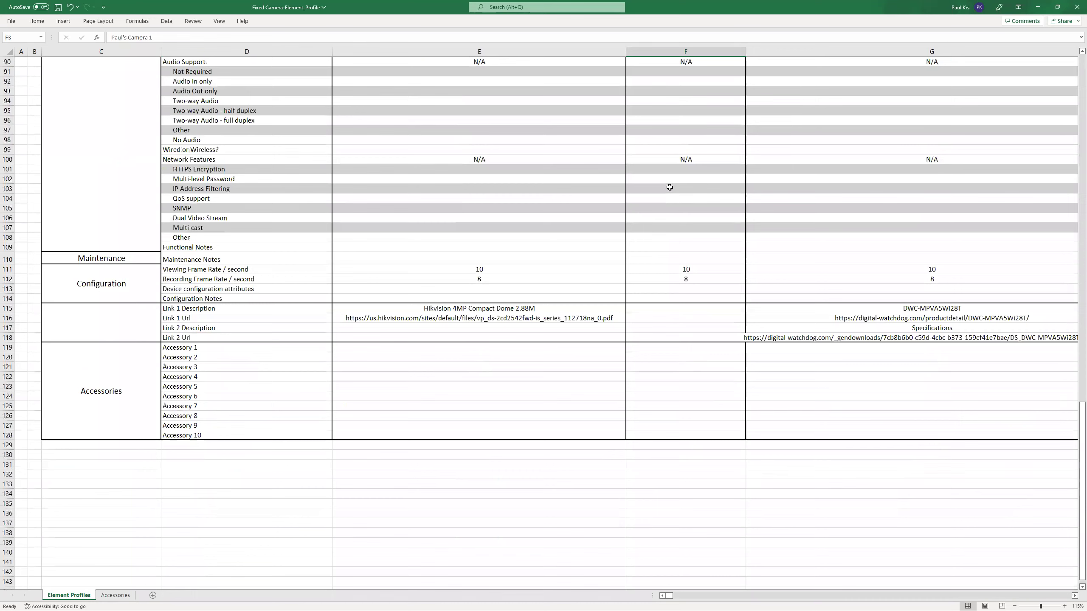
scroll(663, 263, "up", 20)
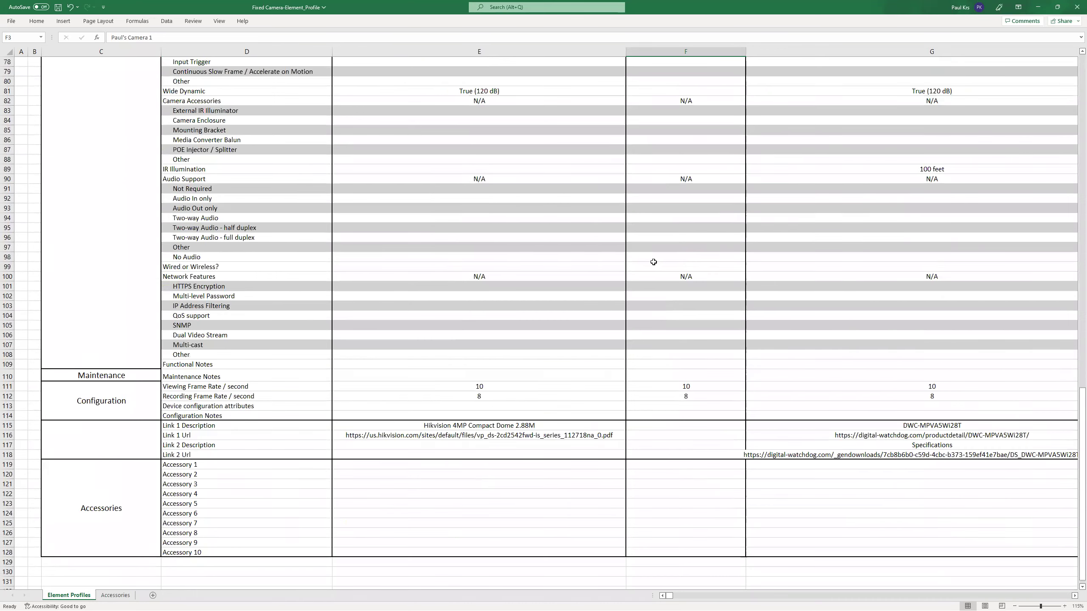
scroll(129, 267, "up", 9)
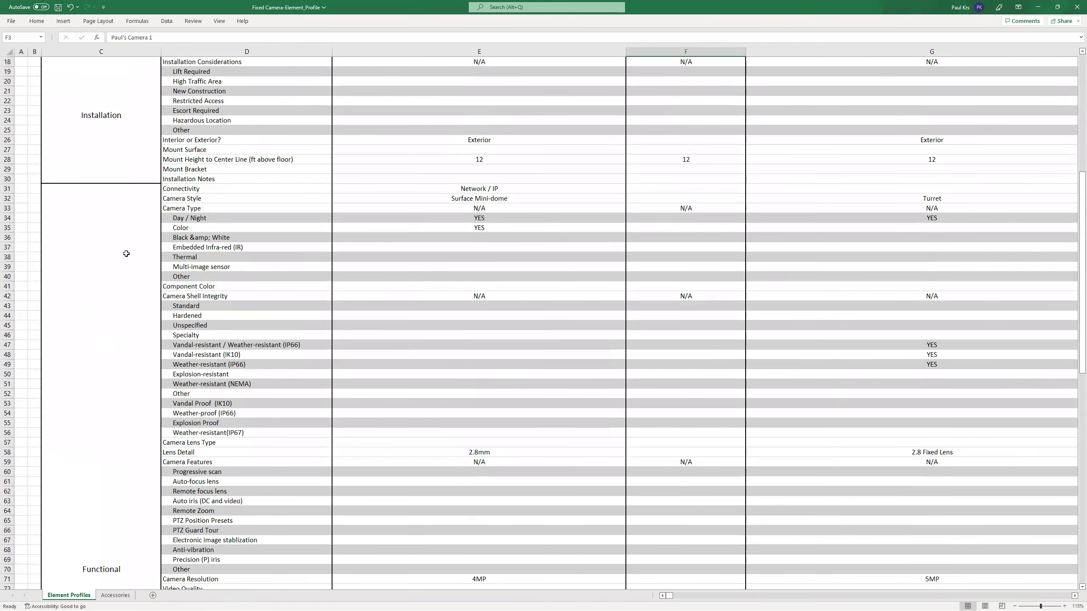
scroll(111, 323, "down", 20)
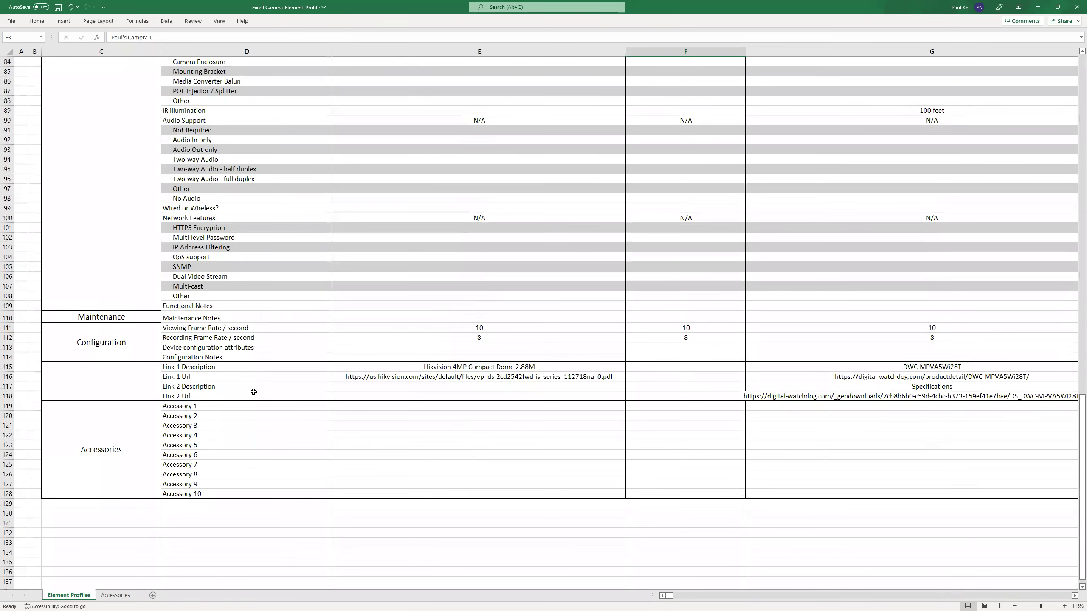
scroll(691, 377, "up", 20)
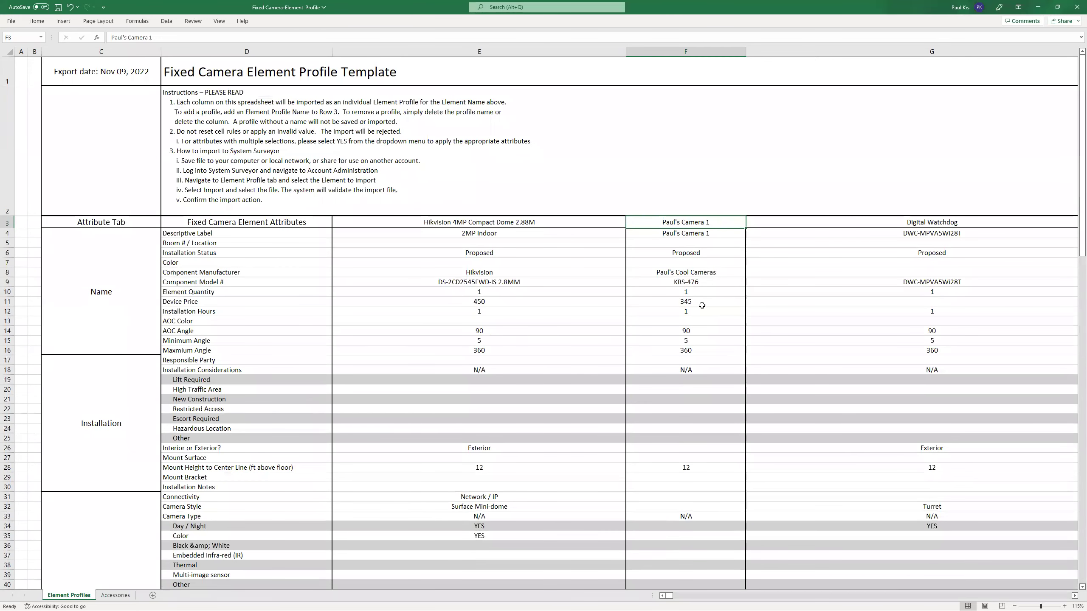
Change Paul's Camera 1's device price in cell F11 from 345 to 500.
left_click(677, 301)
double_click(688, 302)
key("BackSpace")
key("BackSpace")
key("BackSpace")
type("500")
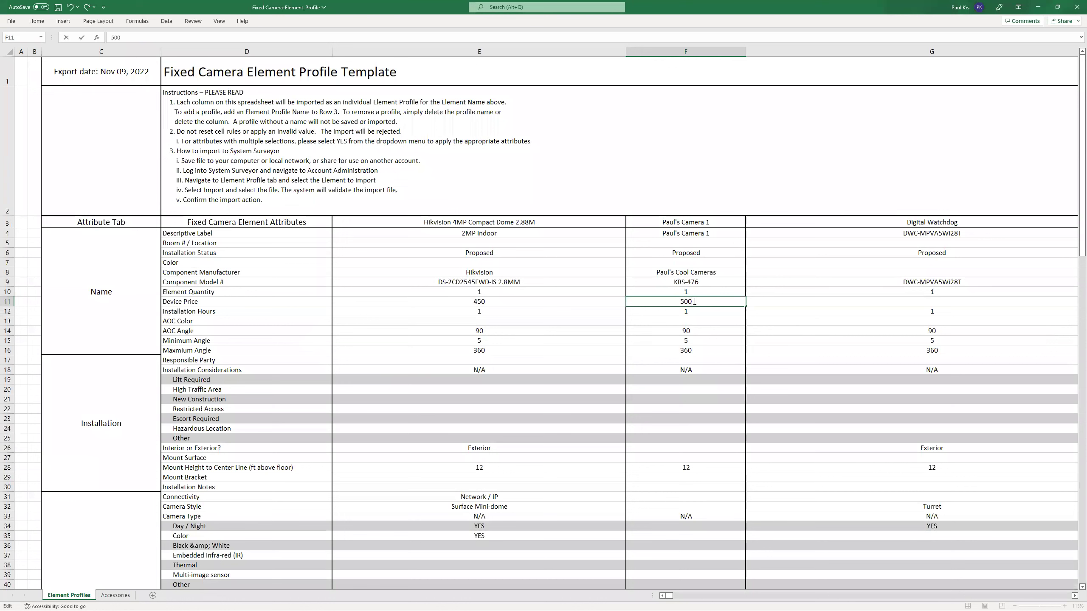
left_click(681, 312)
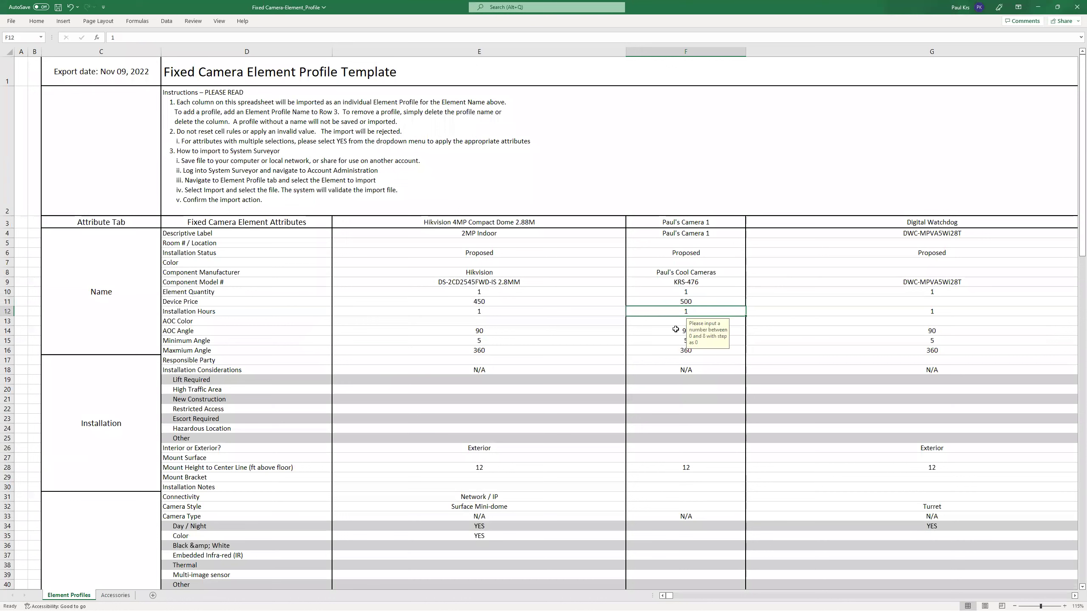
left_click(684, 302)
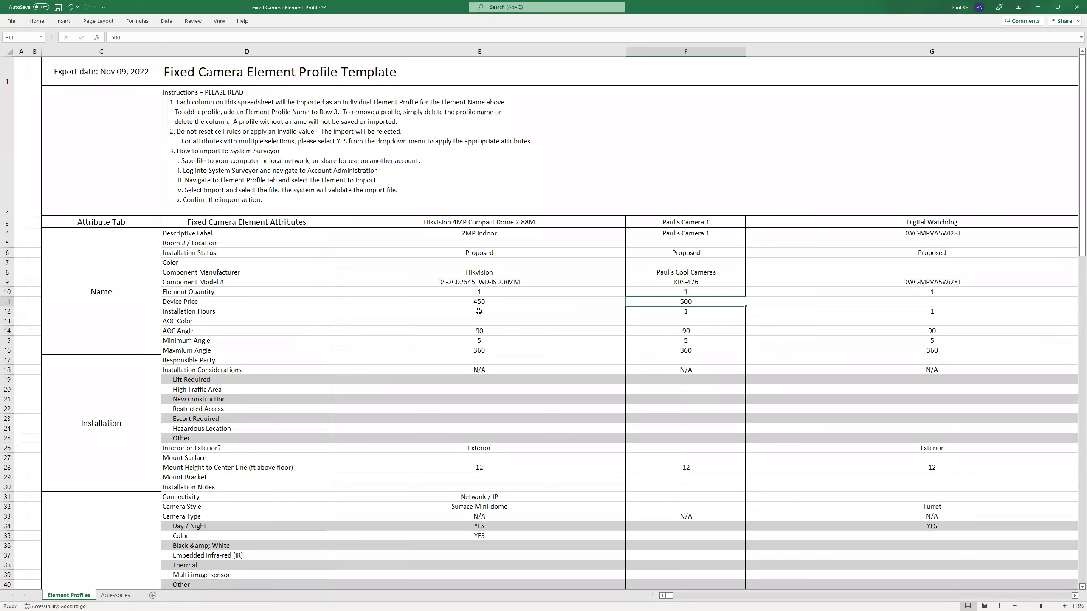
left_click(700, 222)
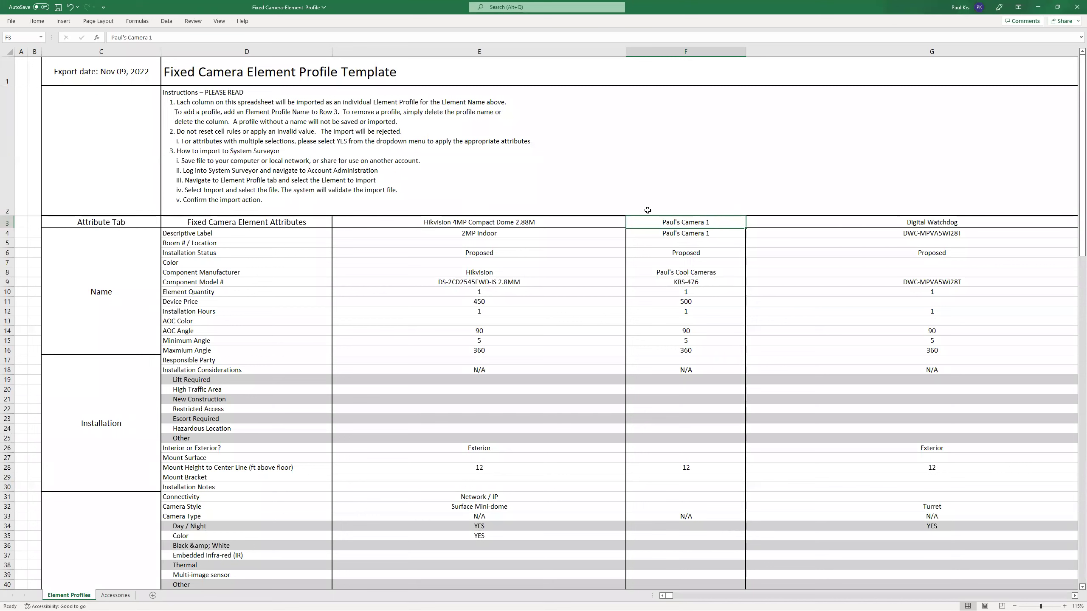
Copy the Paul's Camera 1 profile column F3:F128 and paste it into column V at V3.
left_click_drag(700, 222, 696, 527)
left_click_drag(696, 597, 693, 568)
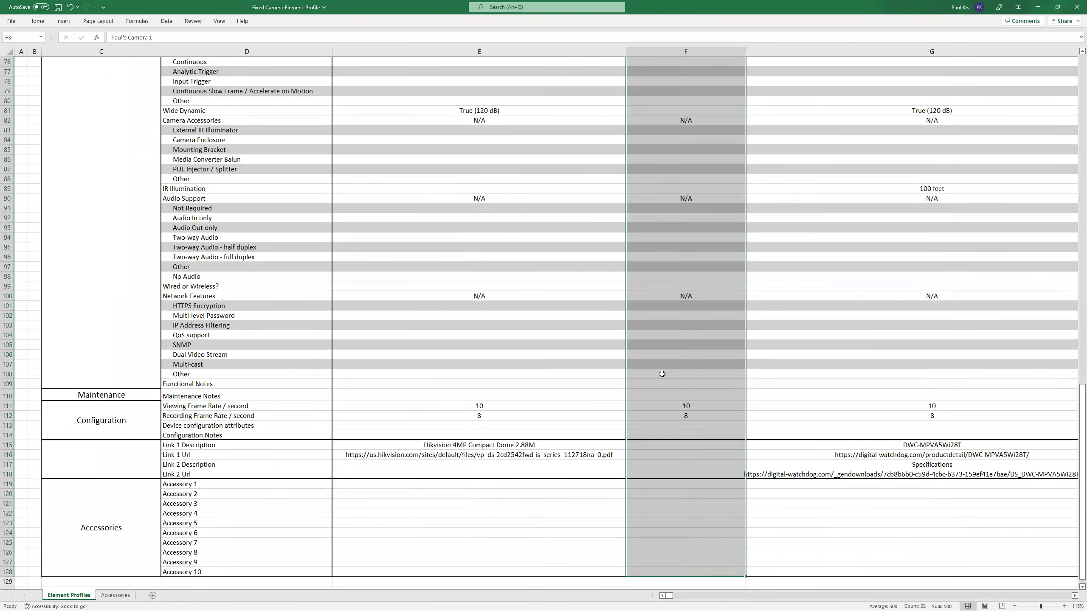
right_click(662, 374)
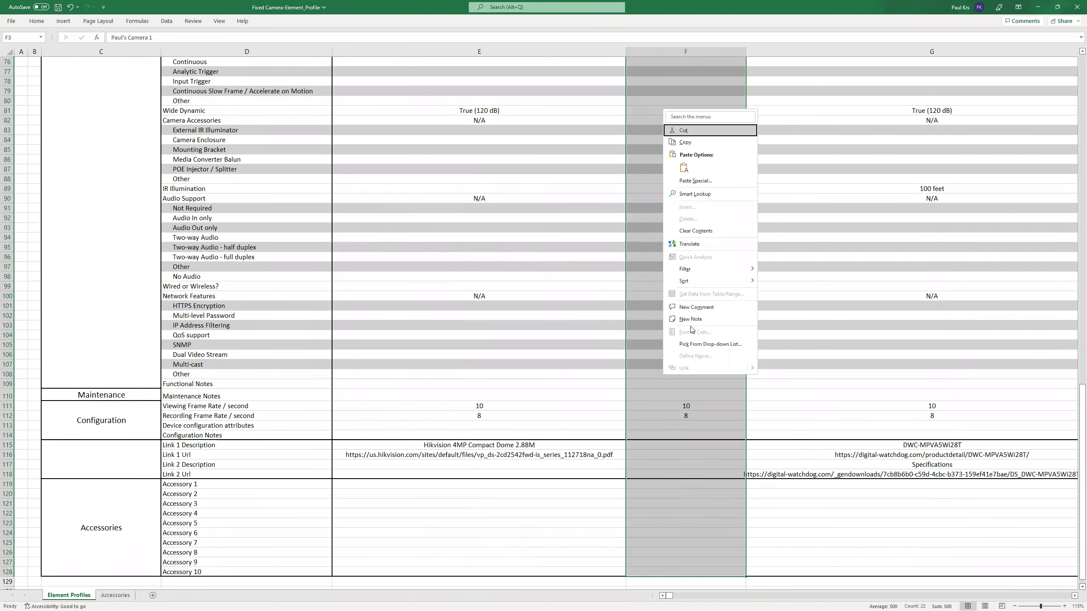
left_click(684, 141)
scroll(749, 262, "right", 3)
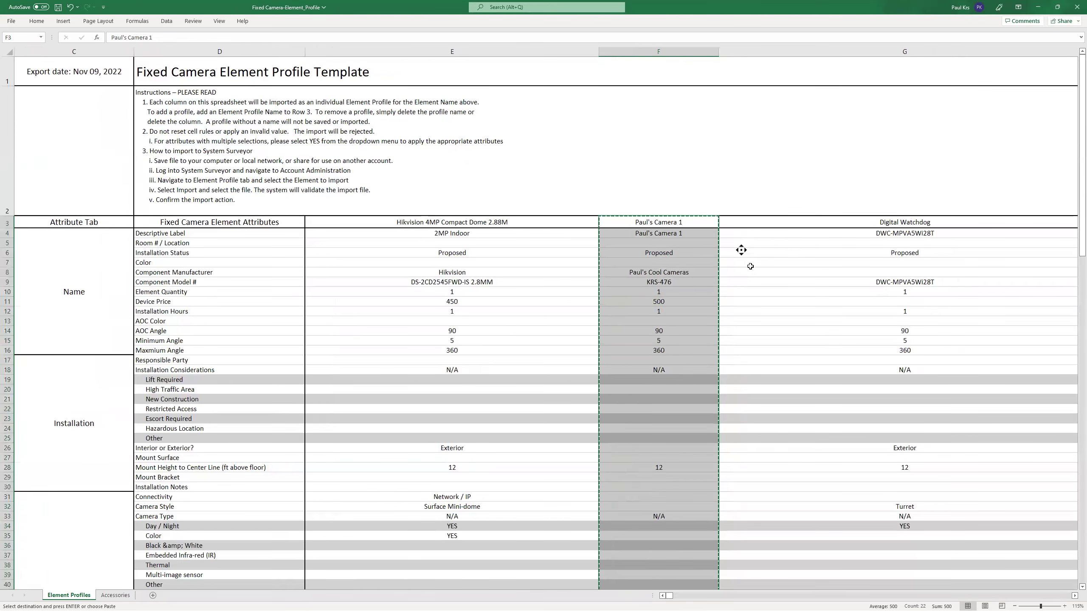
scroll(787, 262, "right", 7)
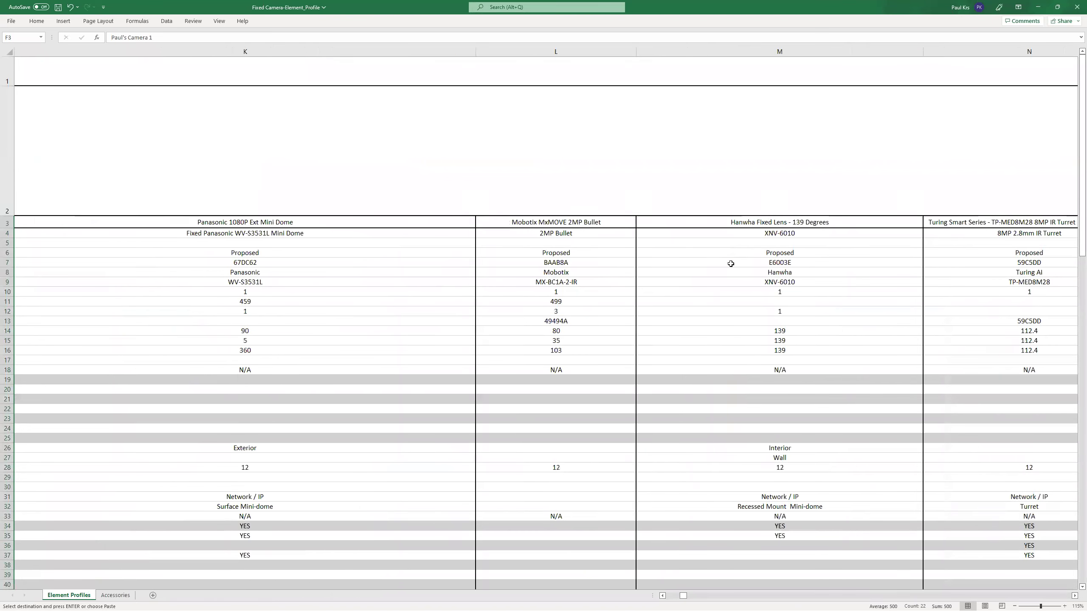
scroll(795, 264, "right", 8)
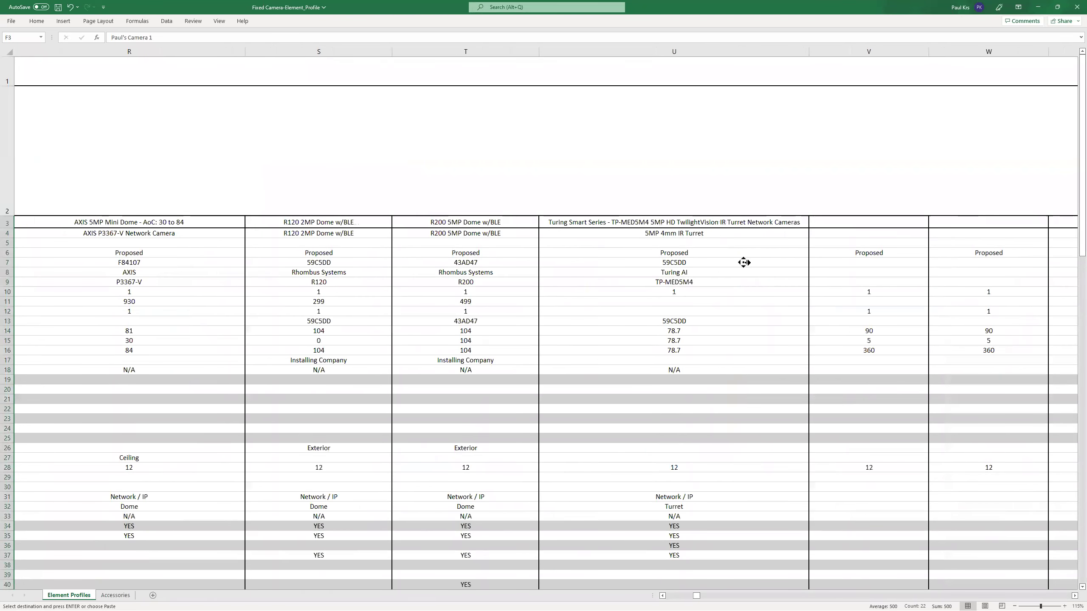
left_click(465, 223)
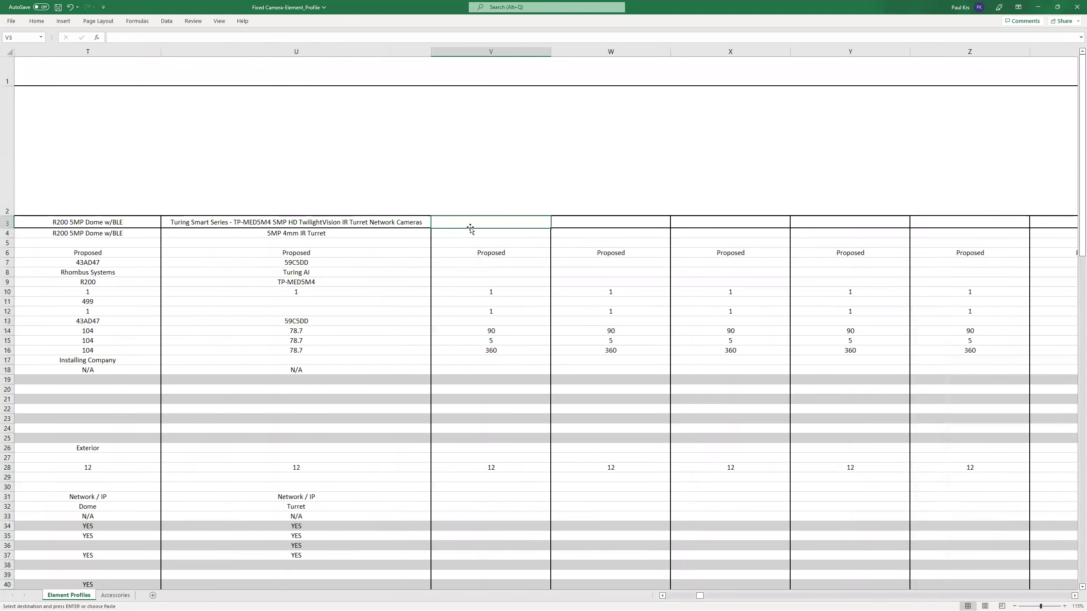
key("ctrl+v")
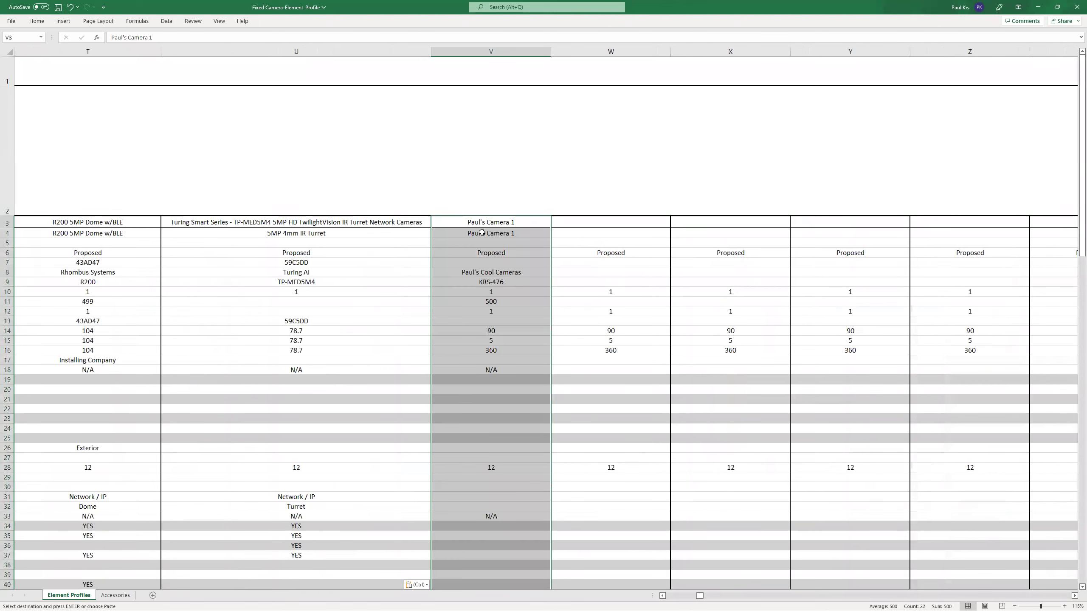
Rename the copy Paul's Camera 2 in V3 and V4 and change its model to KRS-477.
left_click(510, 223)
double_click(518, 223)
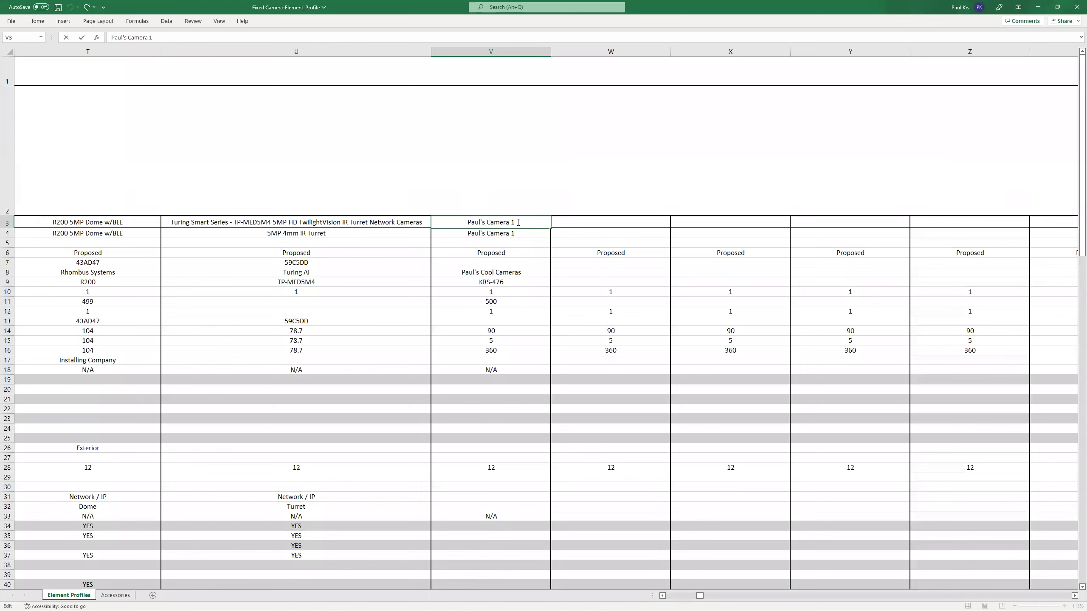
key("BackSpace")
type("2")
double_click(520, 232)
key("BackSpace")
type("2")
left_click(502, 282)
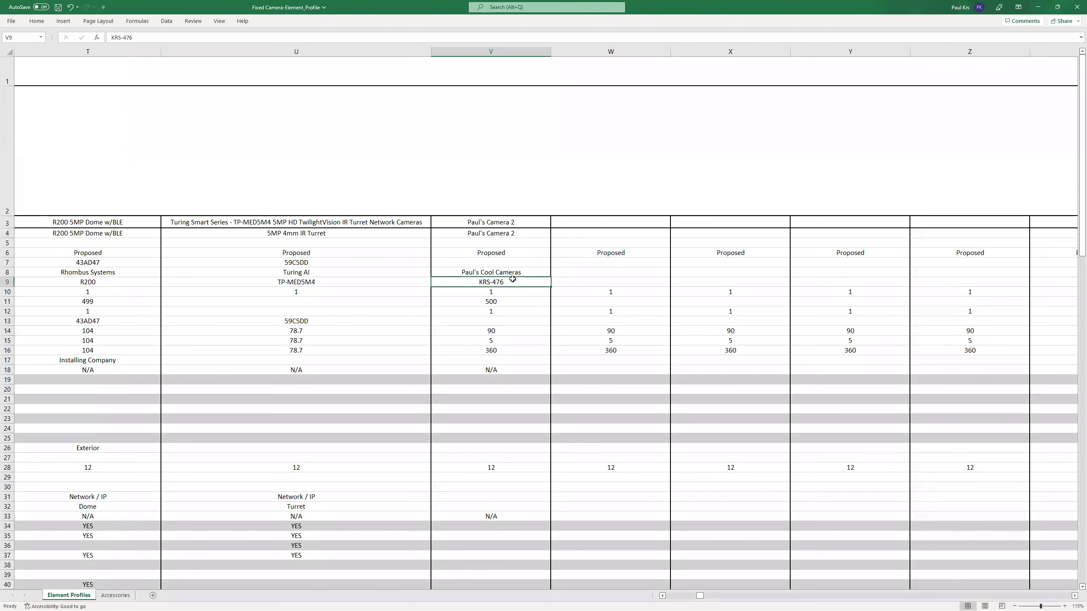
double_click(511, 283)
key("BackSpace")
type("7")
double_click(498, 302)
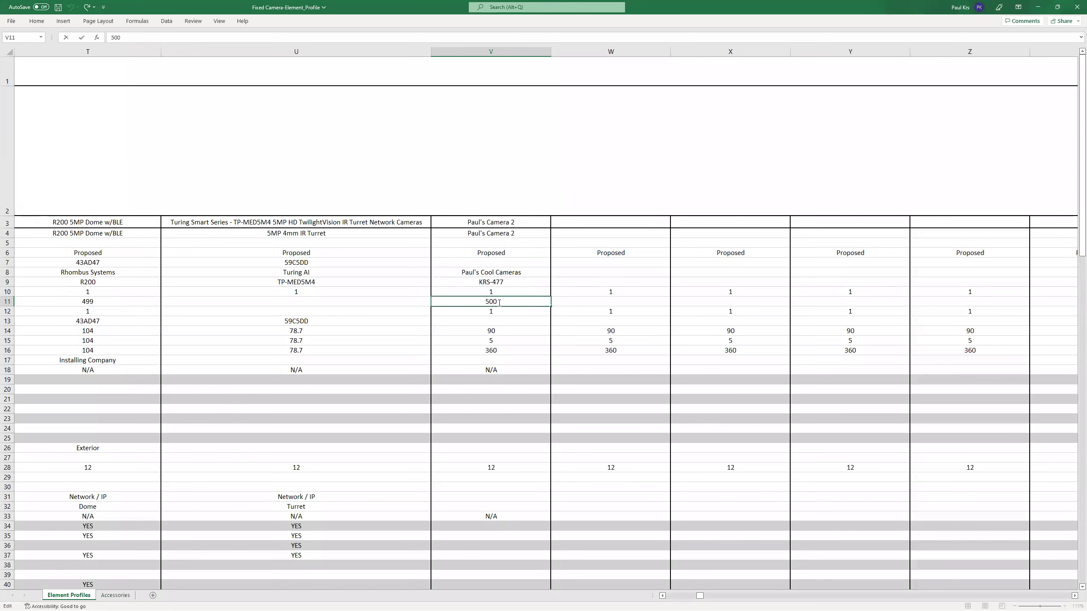
double_click(487, 302)
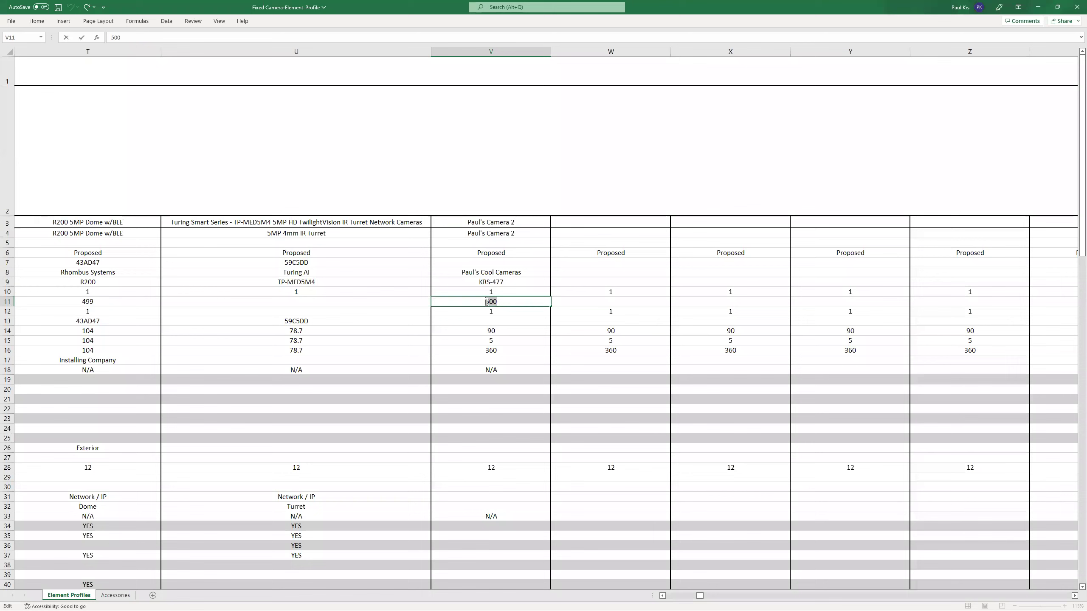
Set Paul's Camera 2's price in V11 to 345 and save the workbook.
type("3")
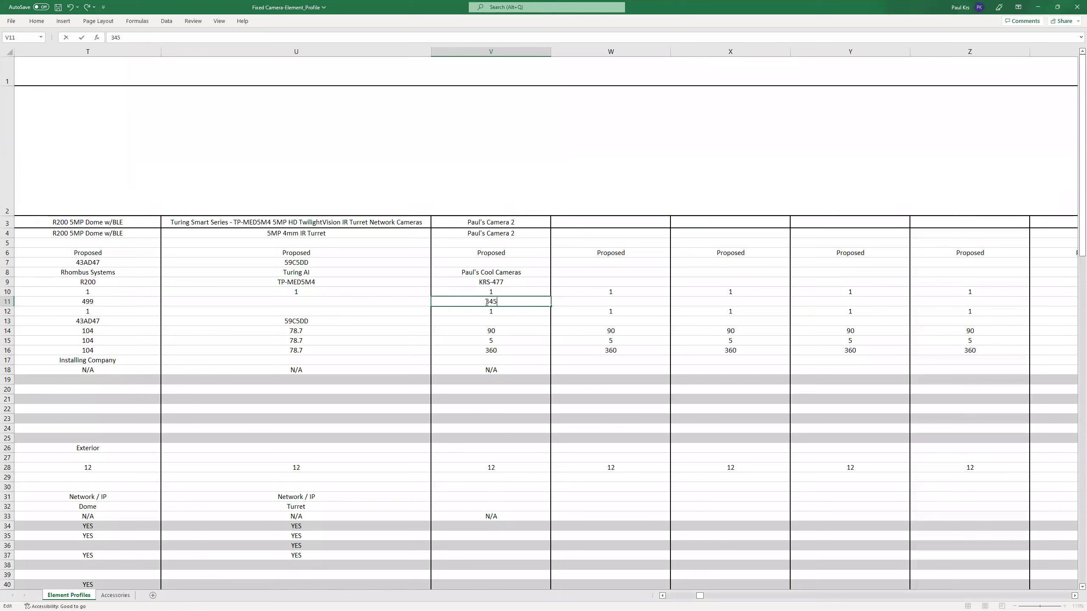
type("45")
key("Return")
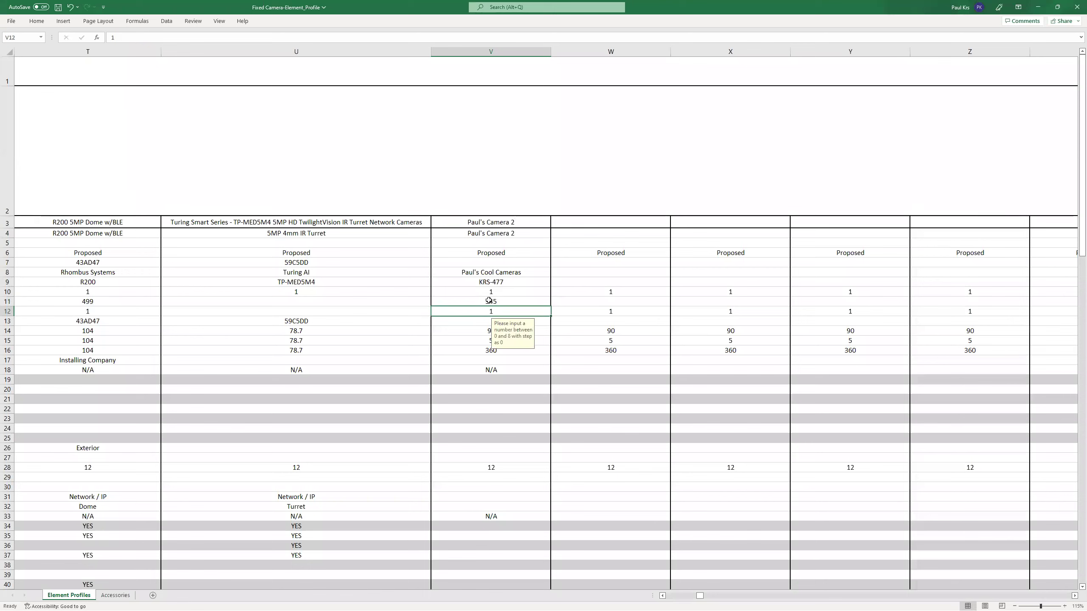
scroll(454, 334, "down", 2)
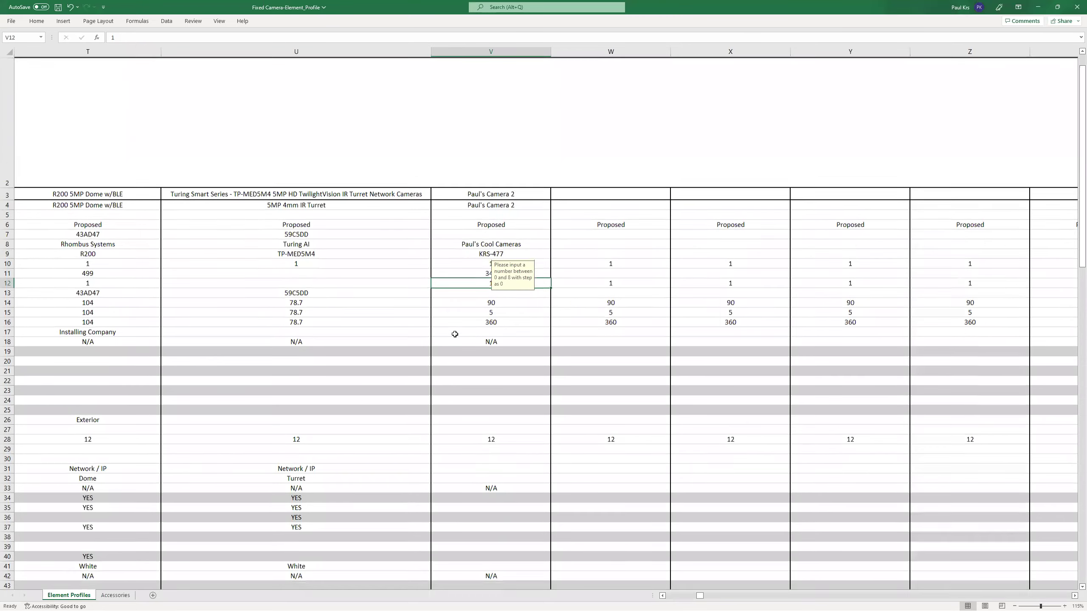
scroll(462, 331, "down", 20)
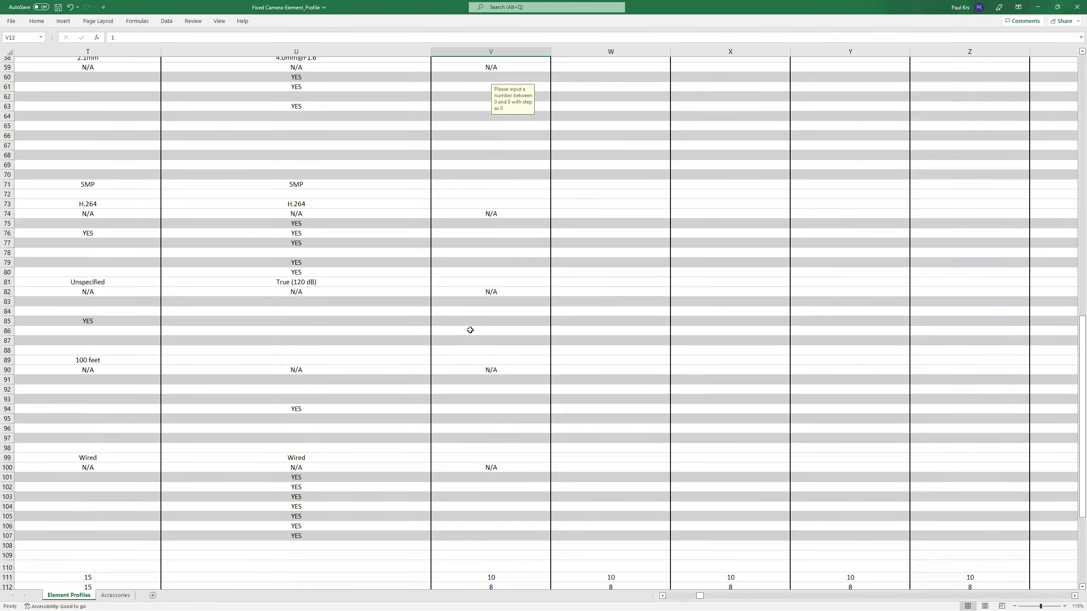
scroll(144, 96, "up", 7)
scroll(145, 96, "up", 8)
left_click(58, 7)
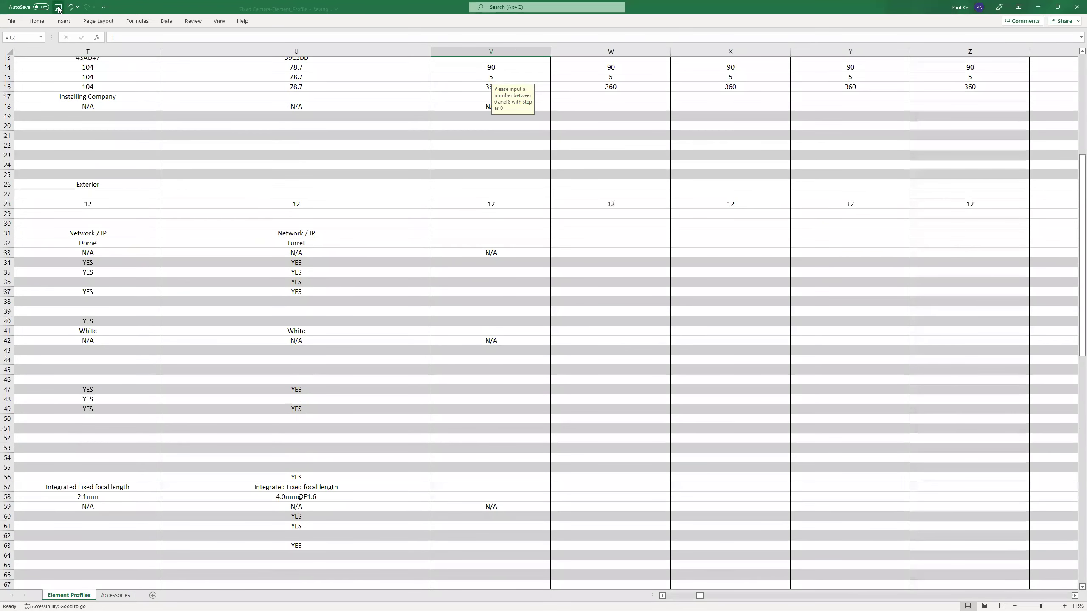
scroll(489, 155, "up", 5)
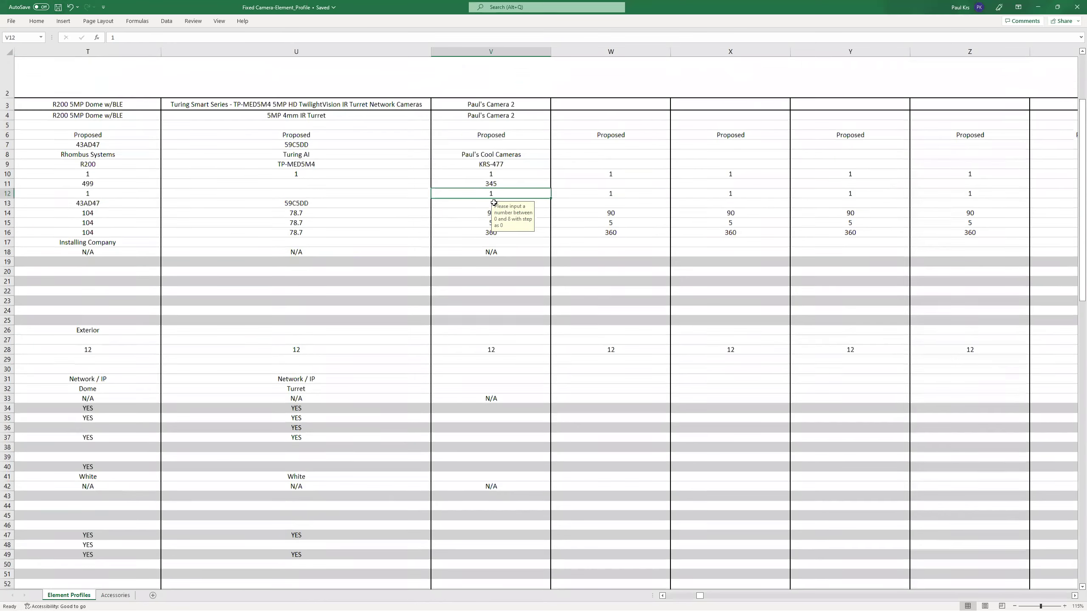
scroll(470, 520, "down", 1)
left_click_drag(698, 597, 656, 598)
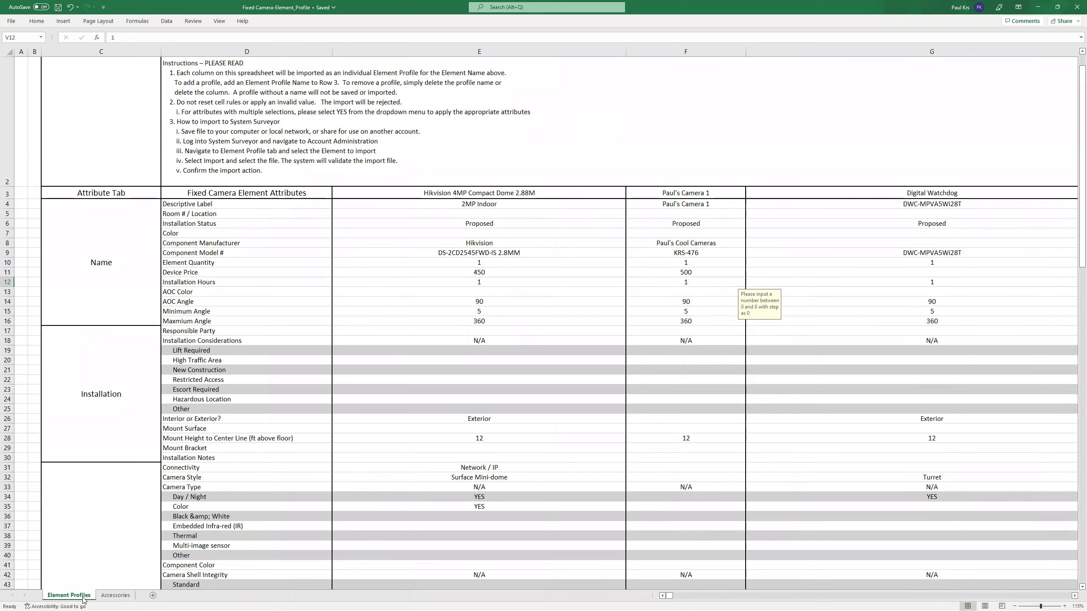
left_click(117, 596)
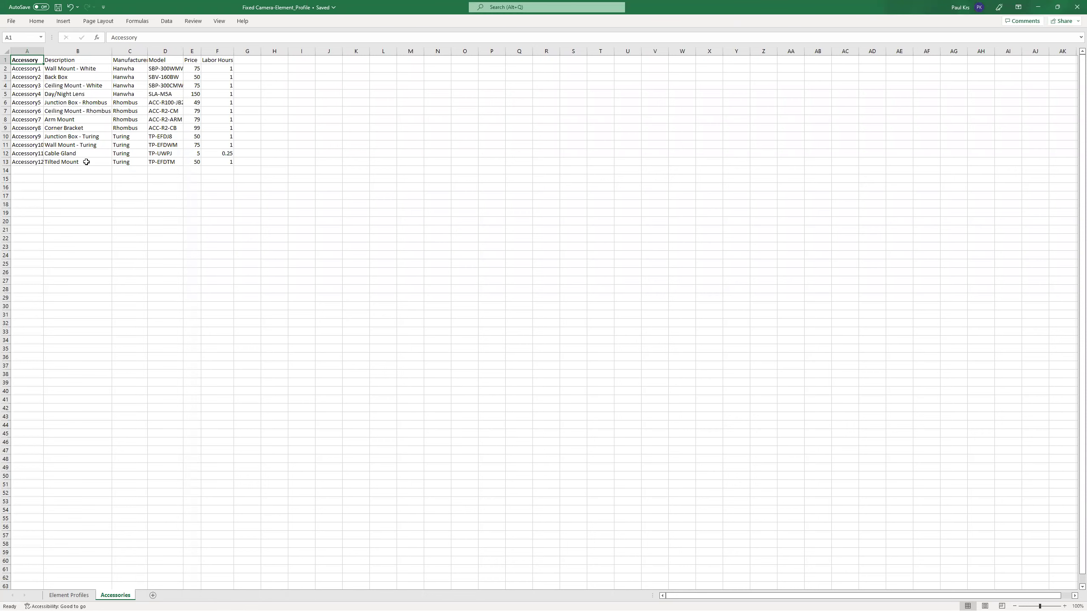
scroll(92, 163, "up", 3)
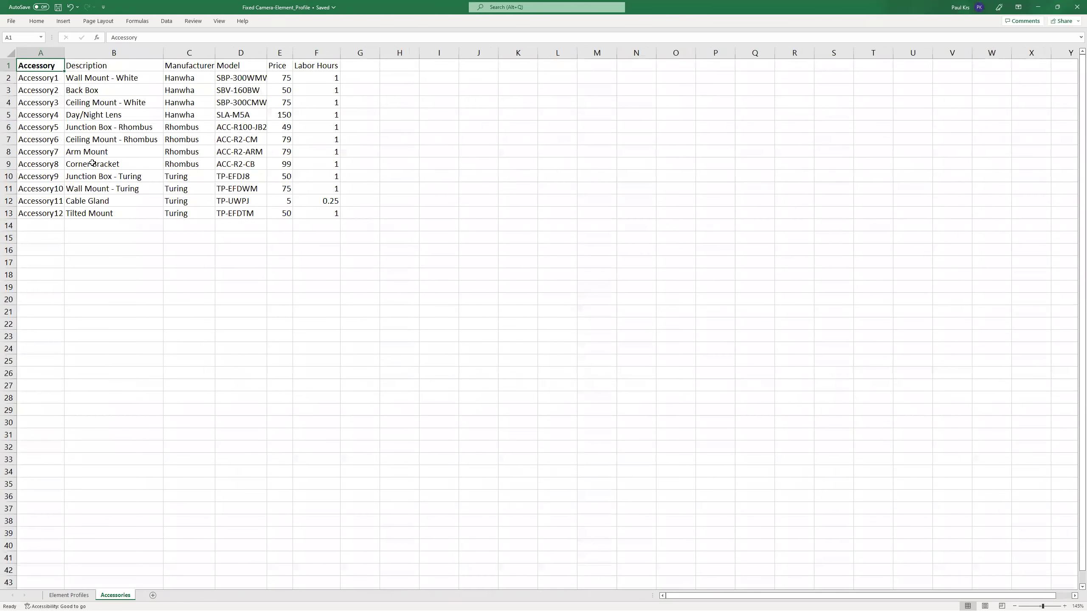
scroll(92, 163, "up", 1)
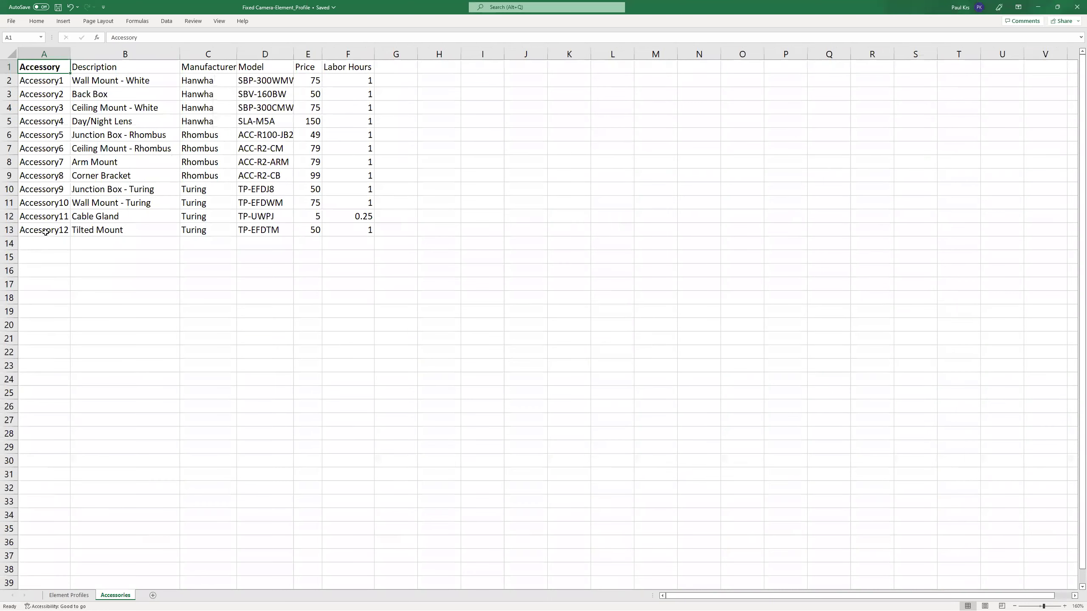
left_click(47, 244)
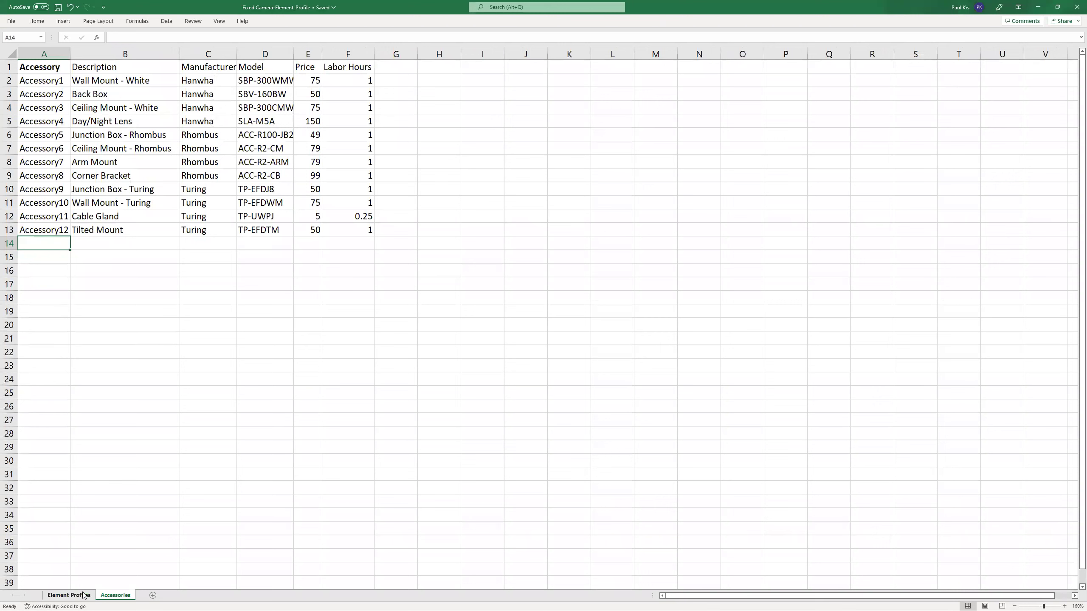
Go to the Element Profiles sheet and select Accessory 1 in cell F119.
left_click(68, 595)
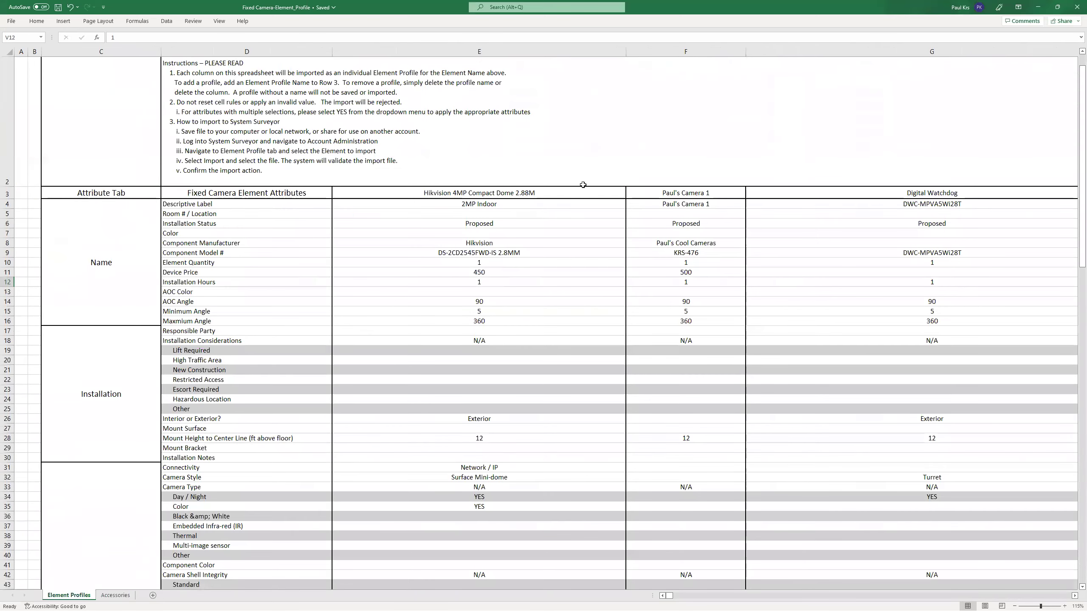
scroll(617, 207, "down", 3)
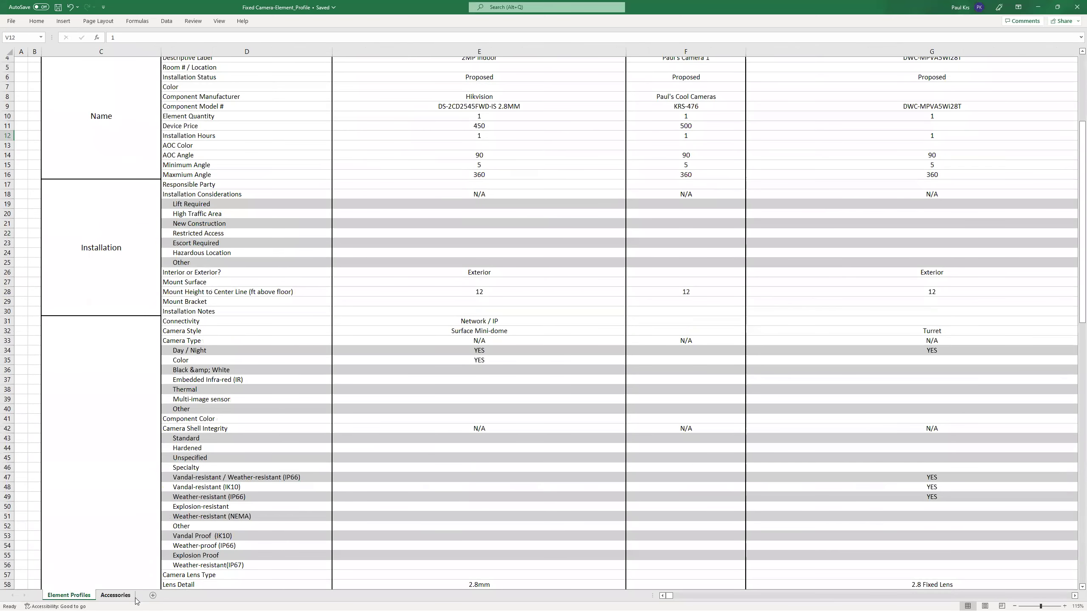
scroll(687, 184, "up", 3)
scroll(686, 185, "down", 20)
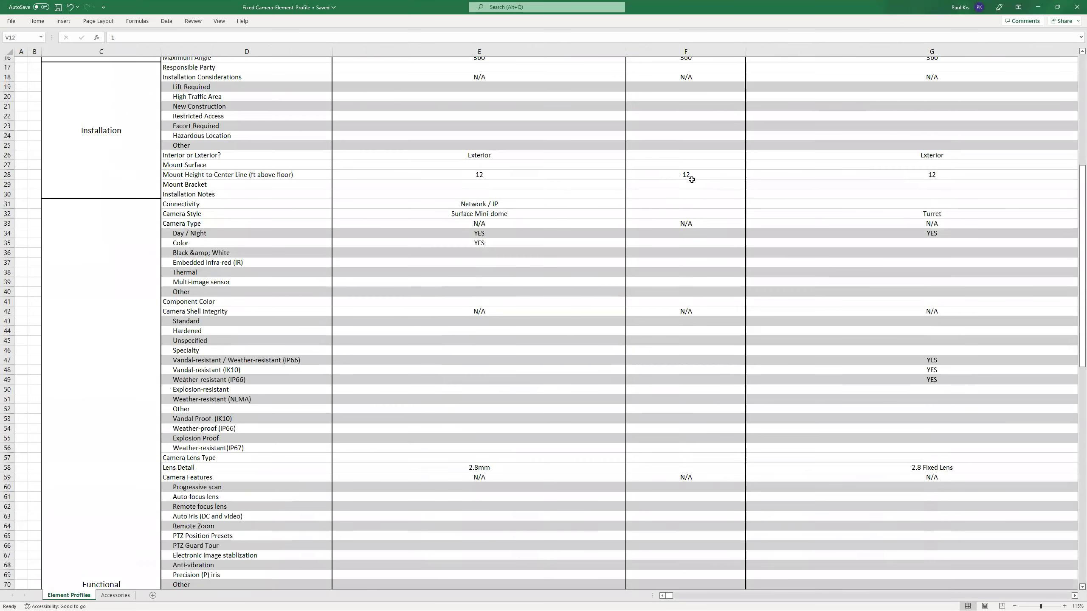
scroll(704, 224, "down", 7)
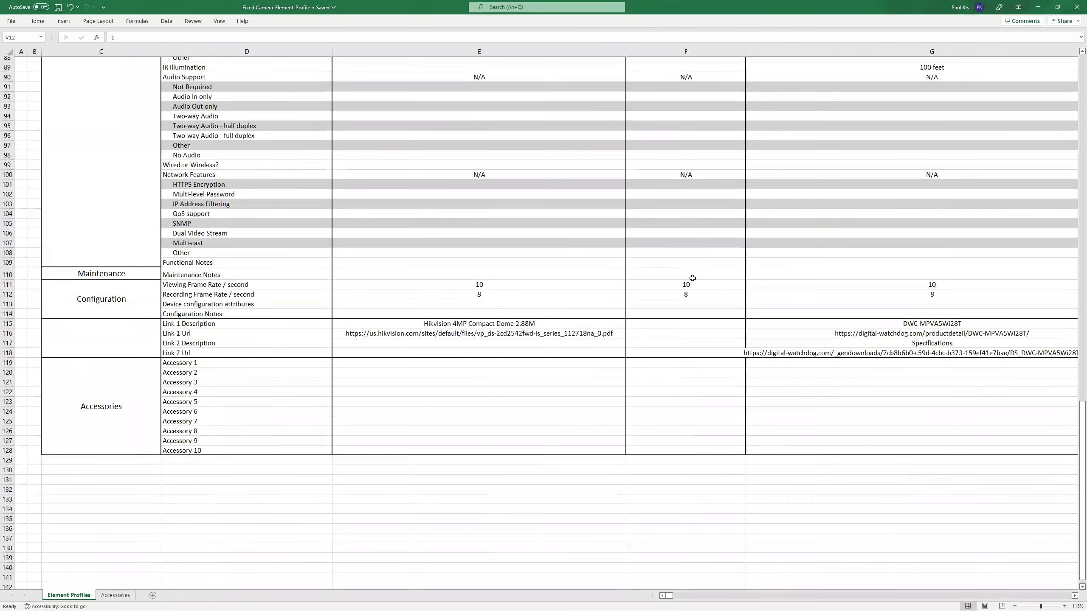
left_click(700, 363)
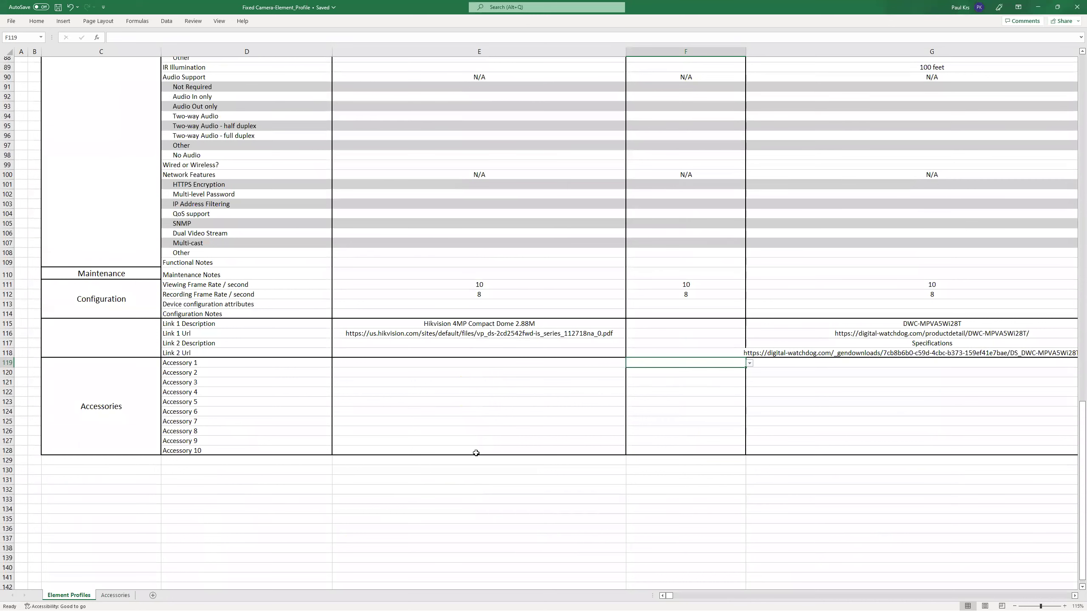
Set column F's Accessory 1 to Back Box and Accessory 2 to Day/Night Lens.
left_click(715, 373)
left_click(718, 365)
left_click(751, 364)
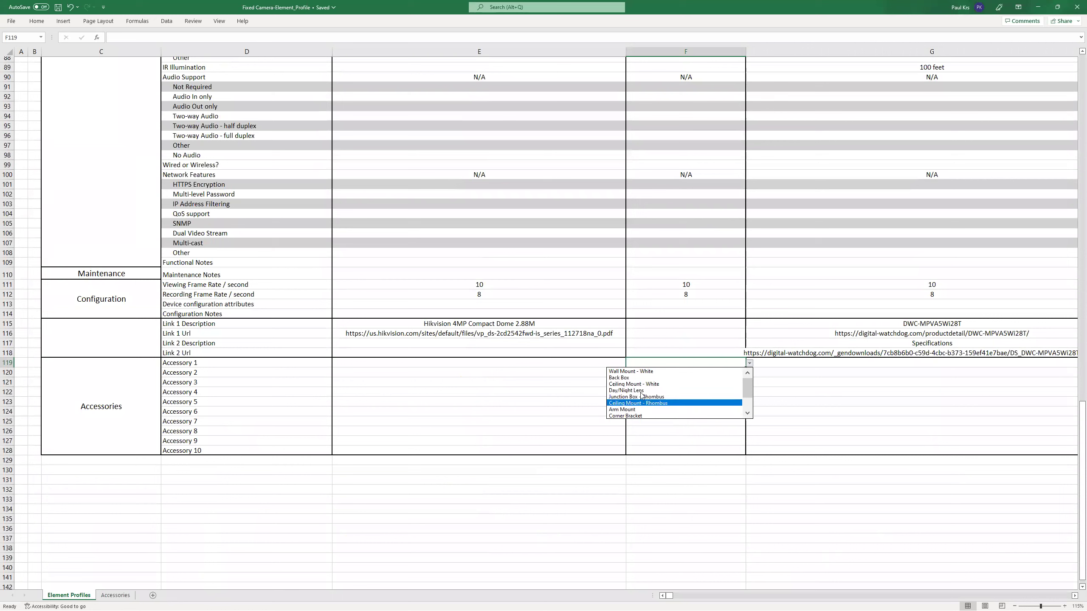
left_click(640, 378)
left_click(685, 373)
left_click(749, 373)
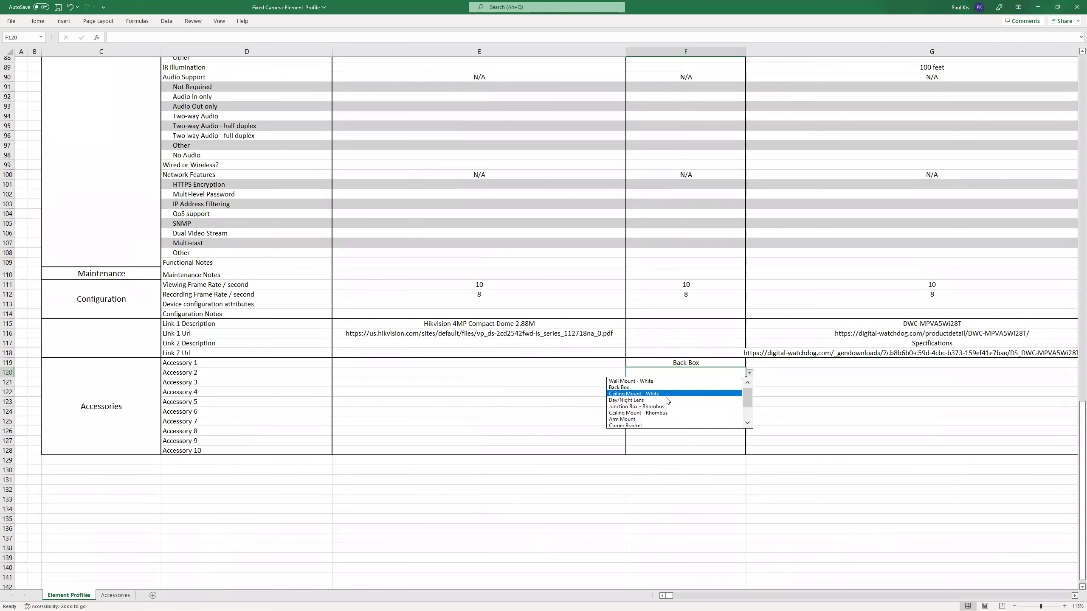
left_click(692, 401)
Set Accessory 3 to Arm Mount and Accessory 4 to Ceiling Mount - White.
left_click(726, 384)
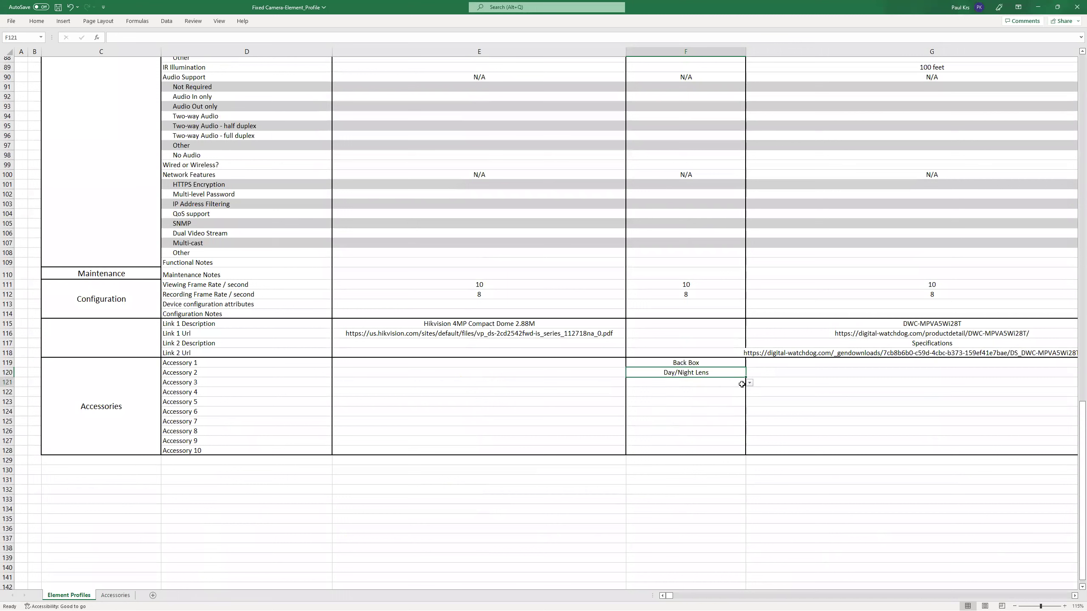
left_click(750, 382)
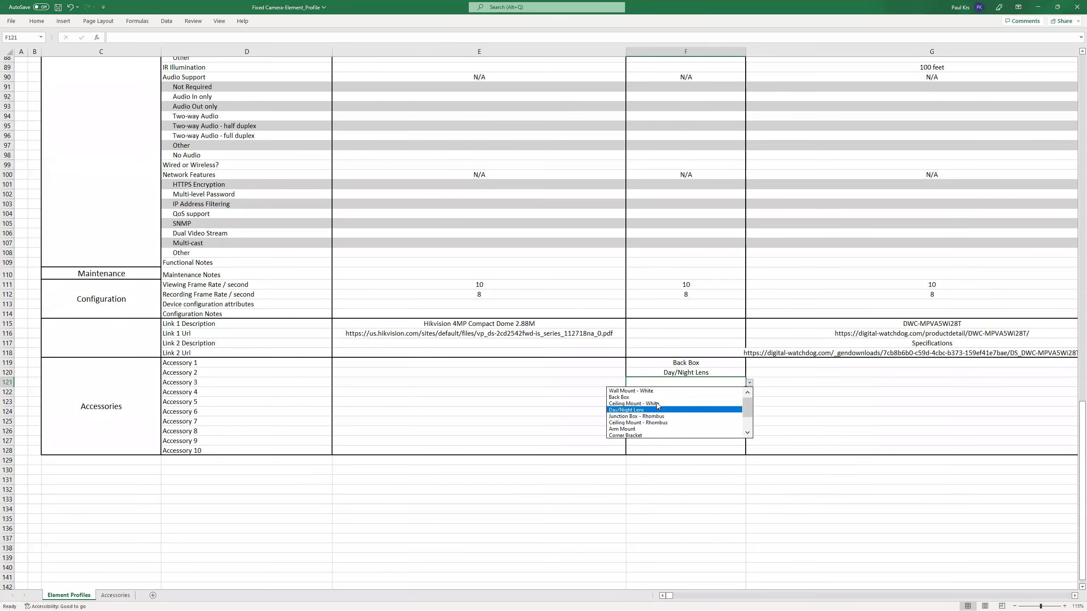
left_click(658, 429)
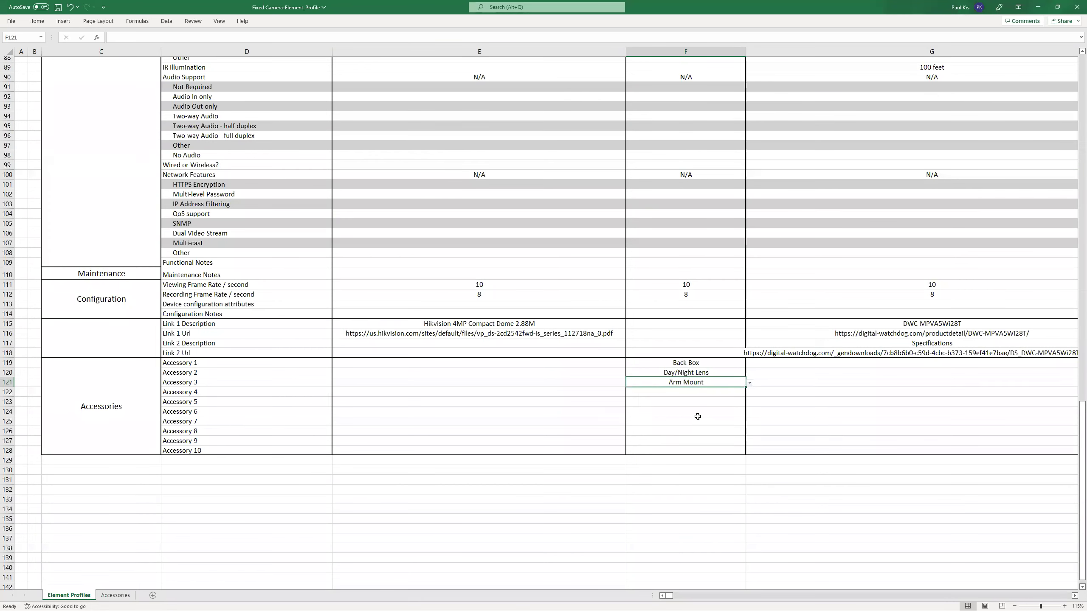
left_click(738, 392)
left_click(750, 392)
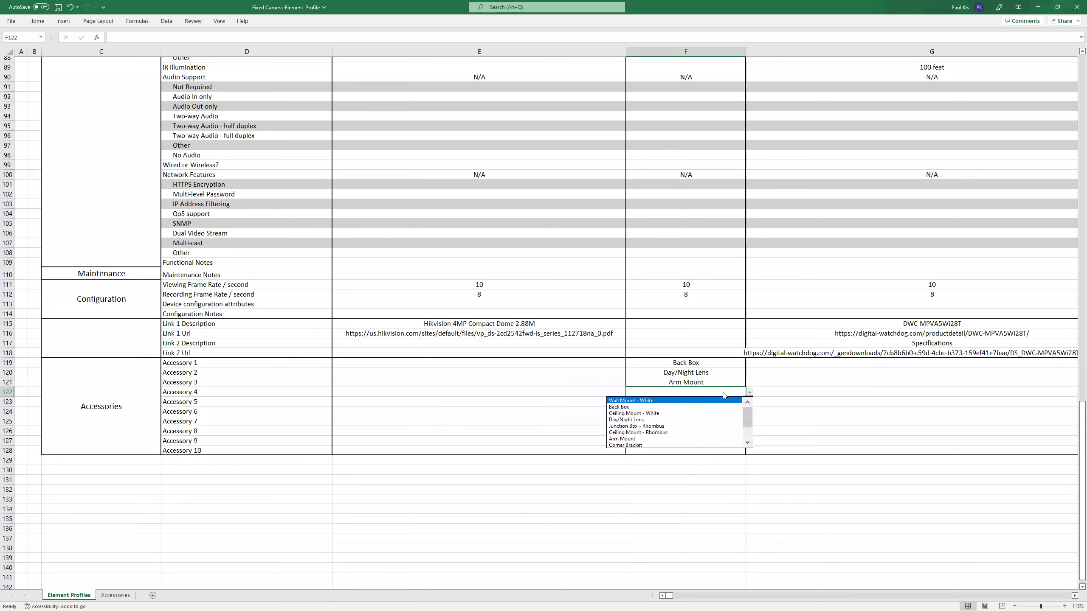
left_click(687, 414)
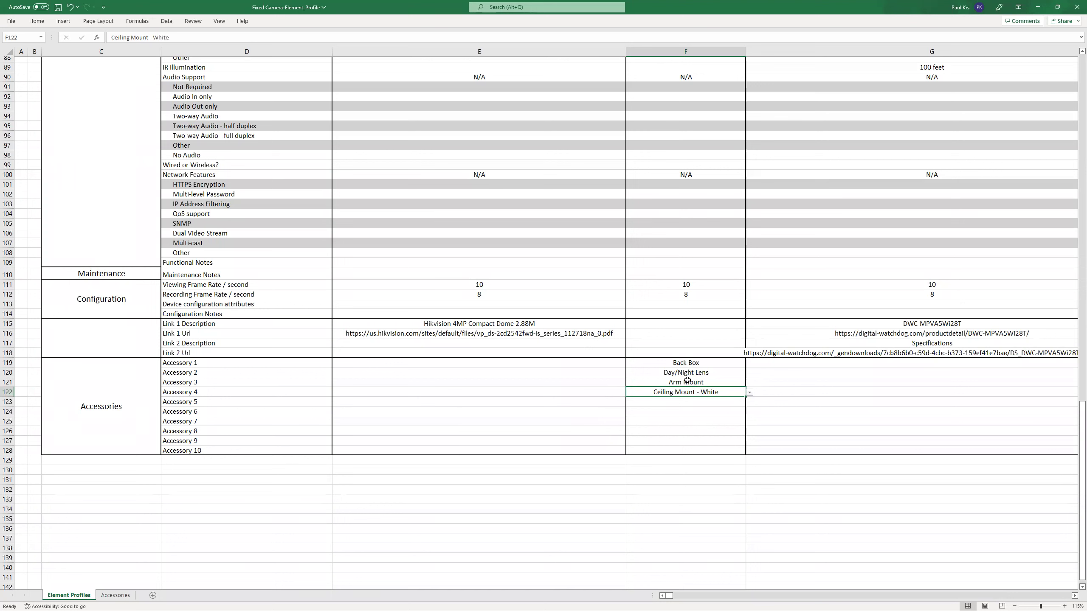
left_click(690, 380)
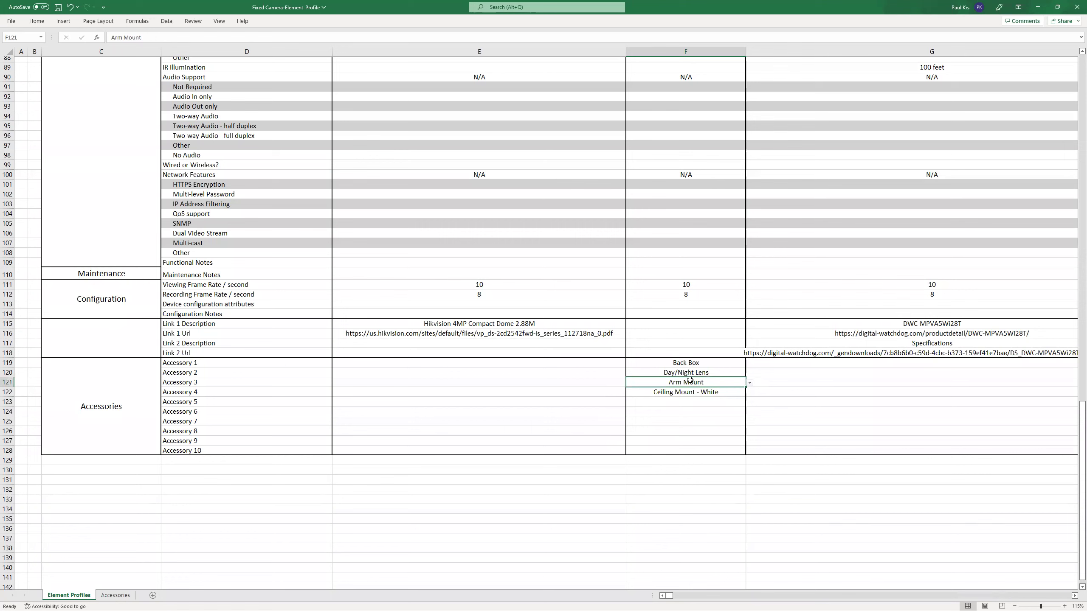
left_click(709, 393)
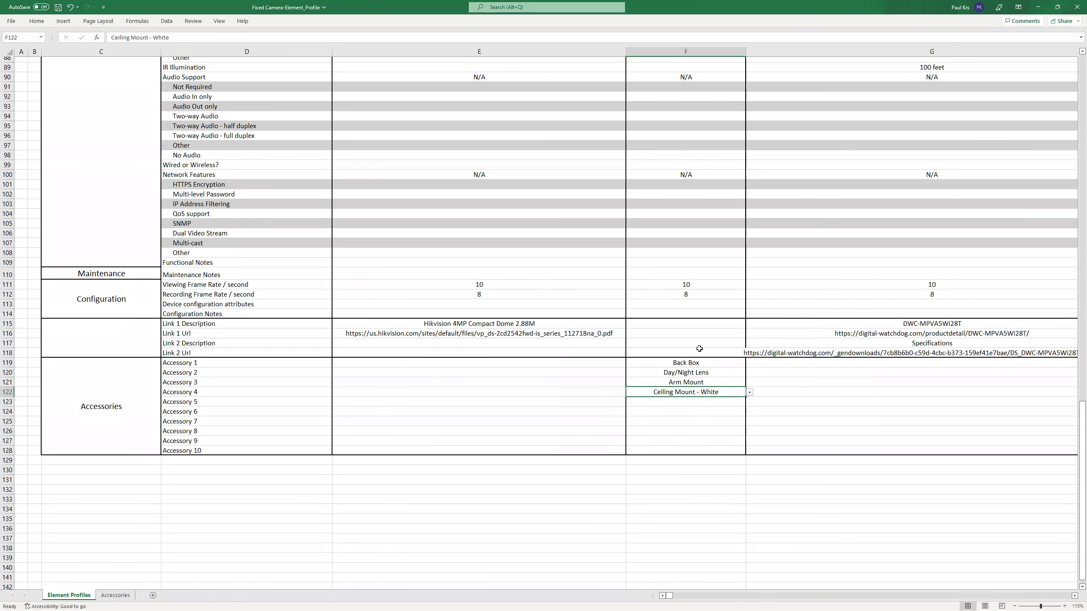
Save the workbook with the new accessories.
scroll(702, 364, "up", 4)
scroll(690, 506, "up", 3)
scroll(690, 506, "down", 1)
scroll(690, 506, "up", 14)
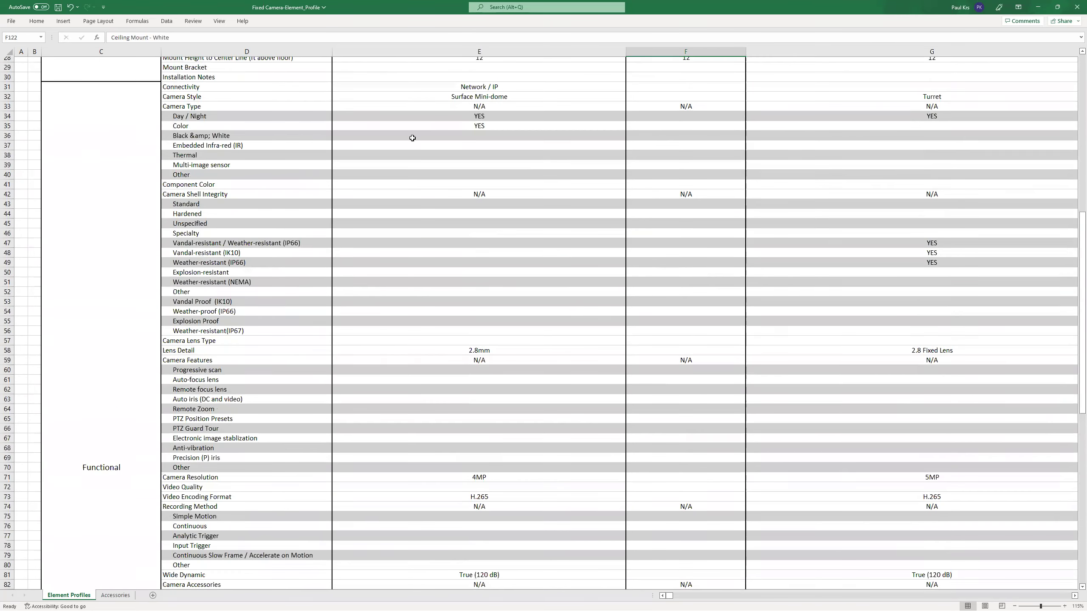
scroll(413, 138, "up", 5)
left_click(58, 8)
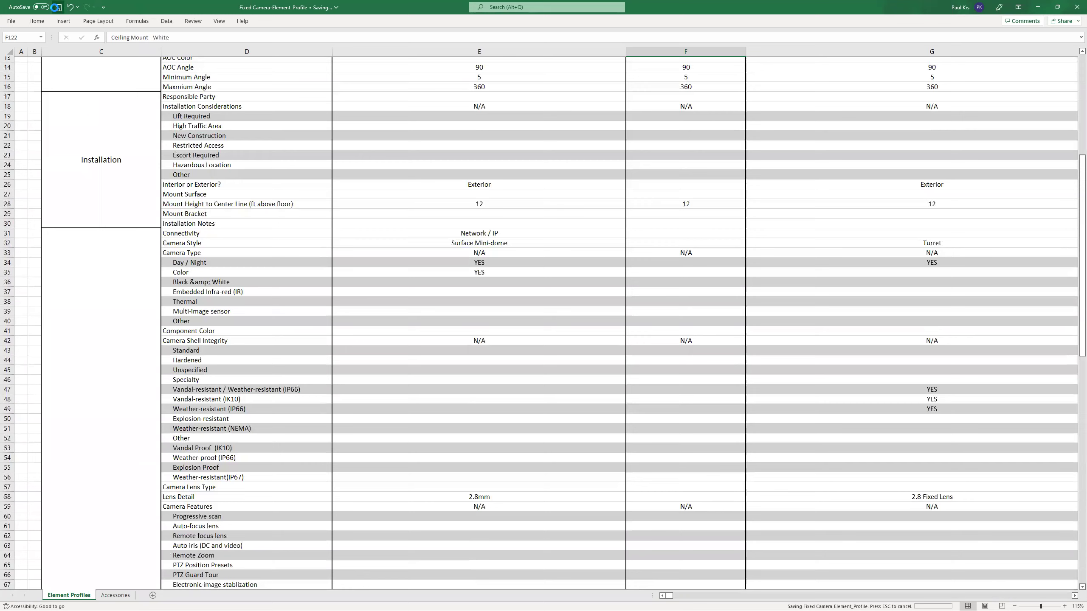
Close Excel and choose Fixed Camera-Element_Profile from Documents for the Fixed Camera profile import.
left_click(1078, 7)
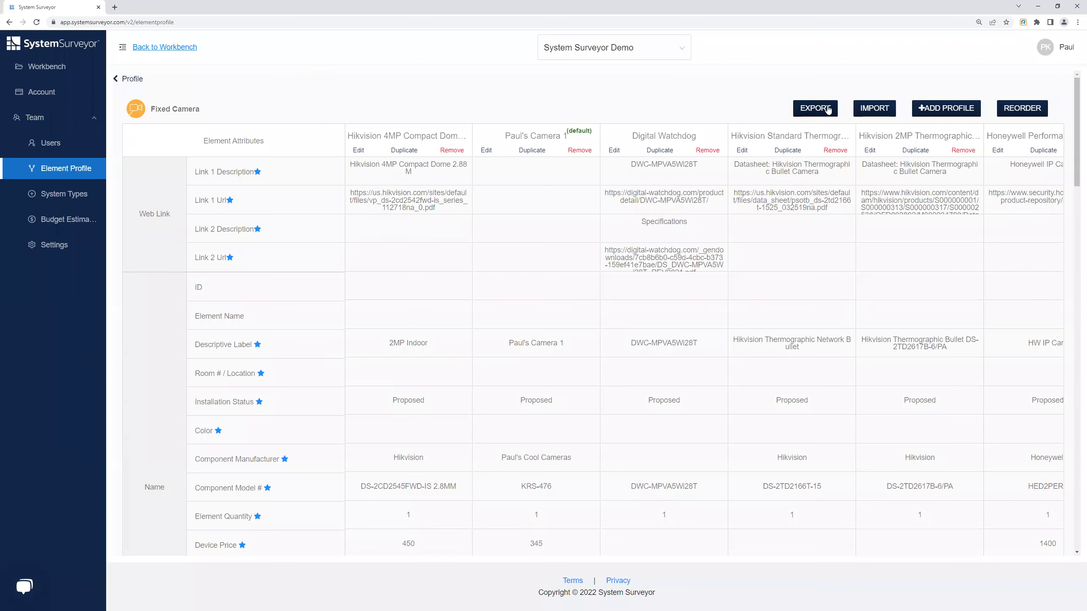
left_click(884, 109)
left_click(875, 108)
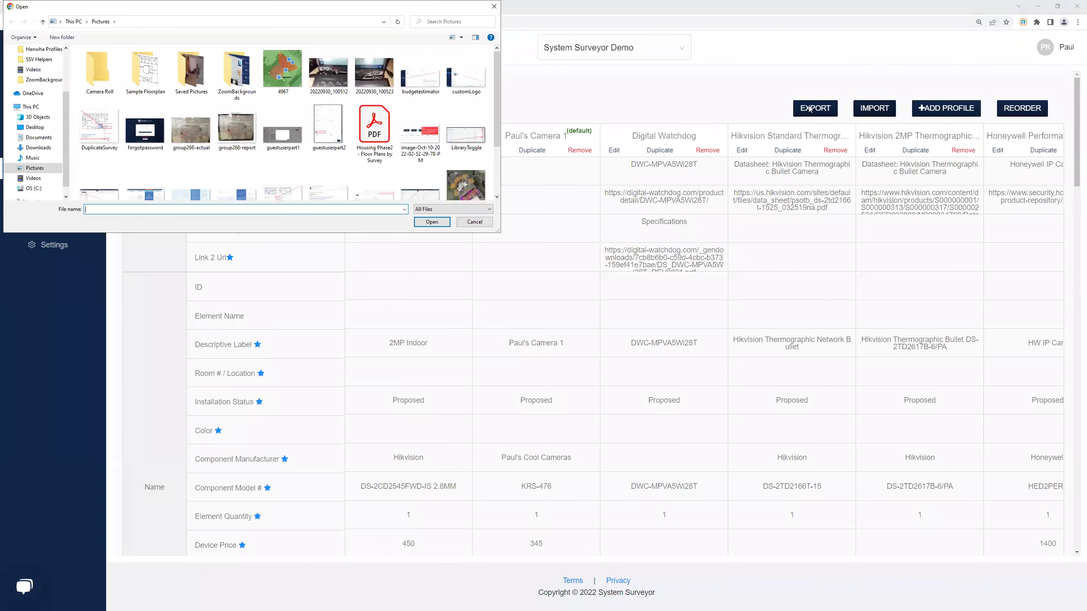
scroll(251, 134, "down", 3)
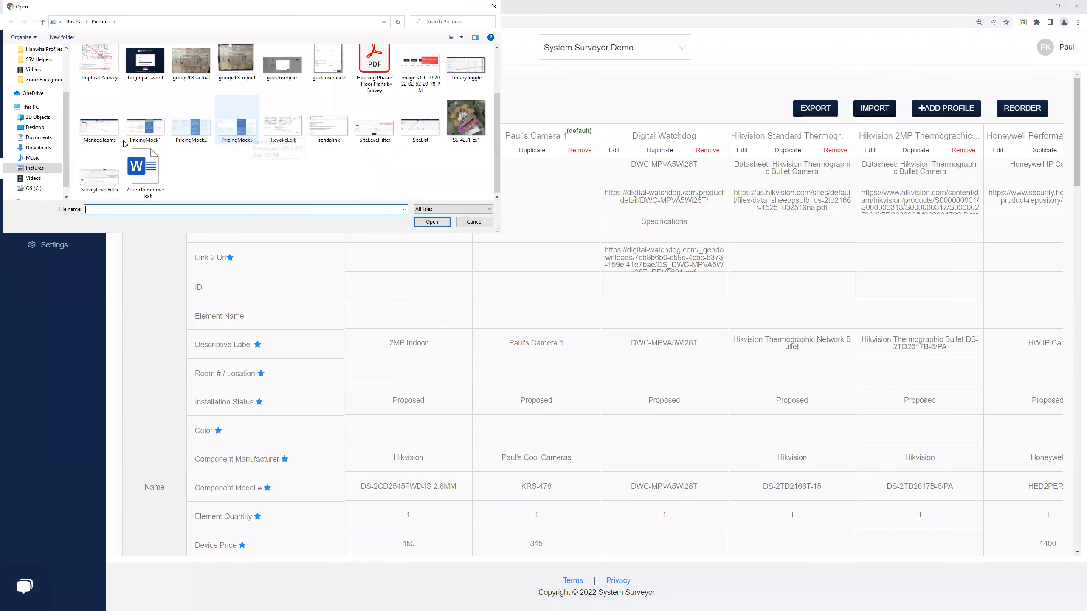
left_click(38, 138)
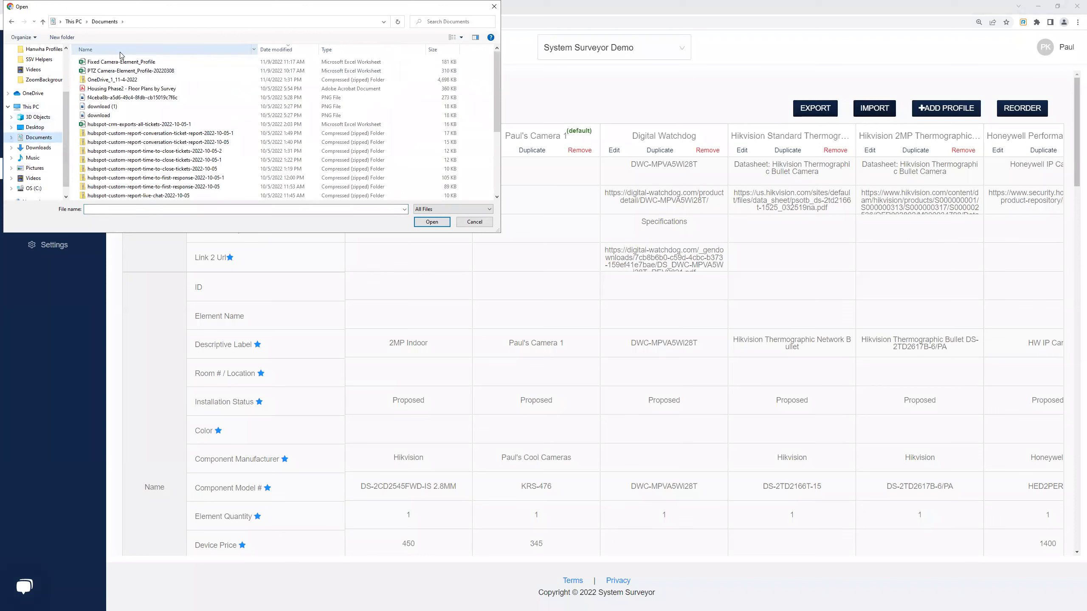
double_click(130, 62)
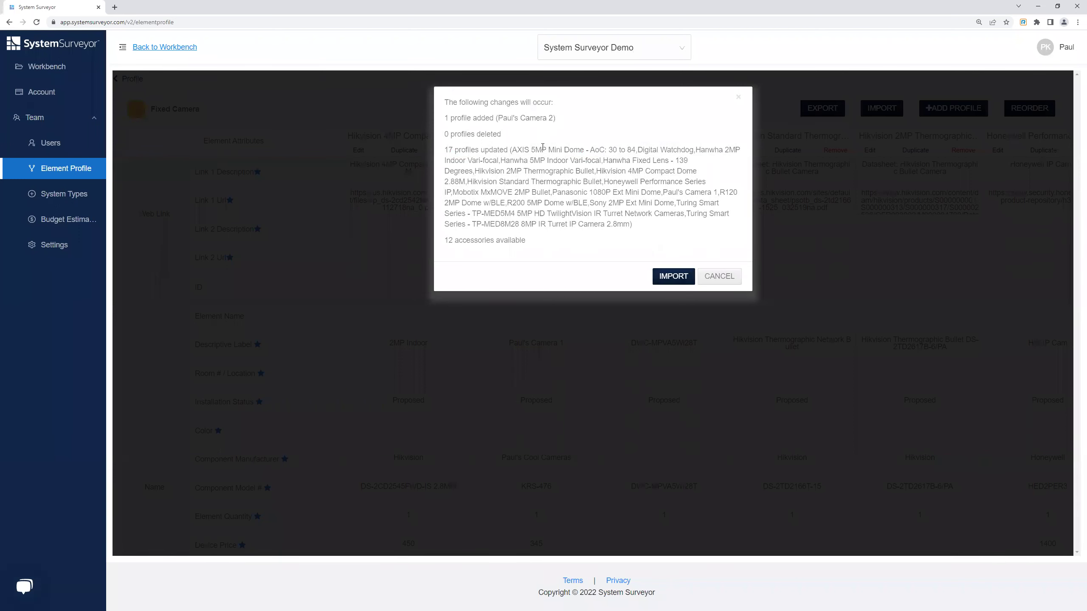
Confirm the import of 1 added and 17 updated profiles.
left_click(674, 277)
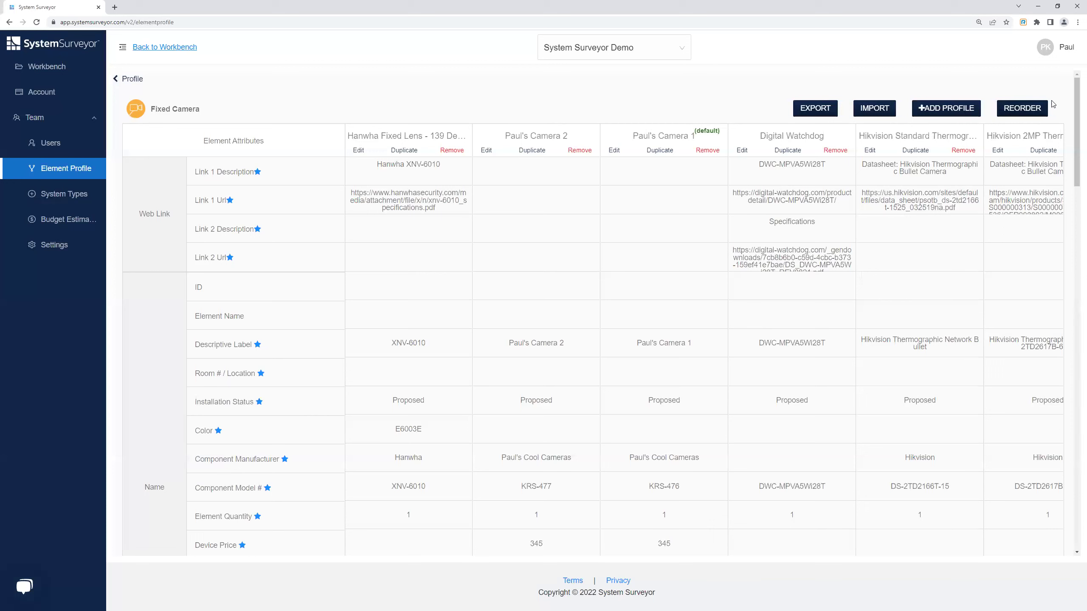
Move Hanwha Fixed Lens below Paul's Camera 1 and Paul's Camera 2, then save the order.
left_click(1031, 114)
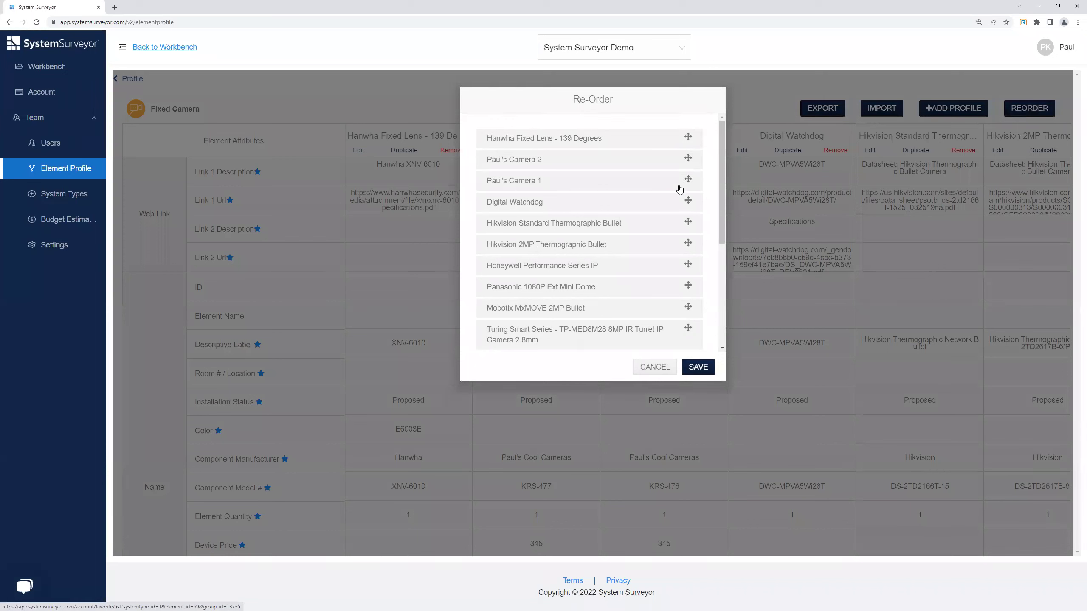
scroll(674, 227, "down", 5)
scroll(667, 249, "up", 5)
mouse_move(689, 138)
left_mouse_down()
mouse_move(688, 196)
mouse_move(687, 137)
left_mouse_up()
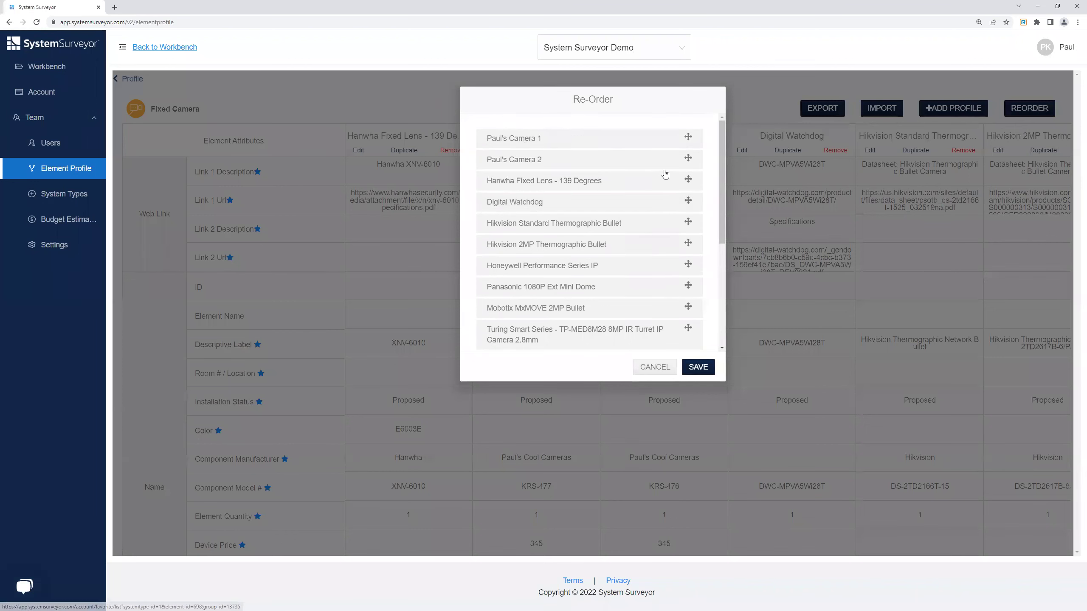
left_click(697, 367)
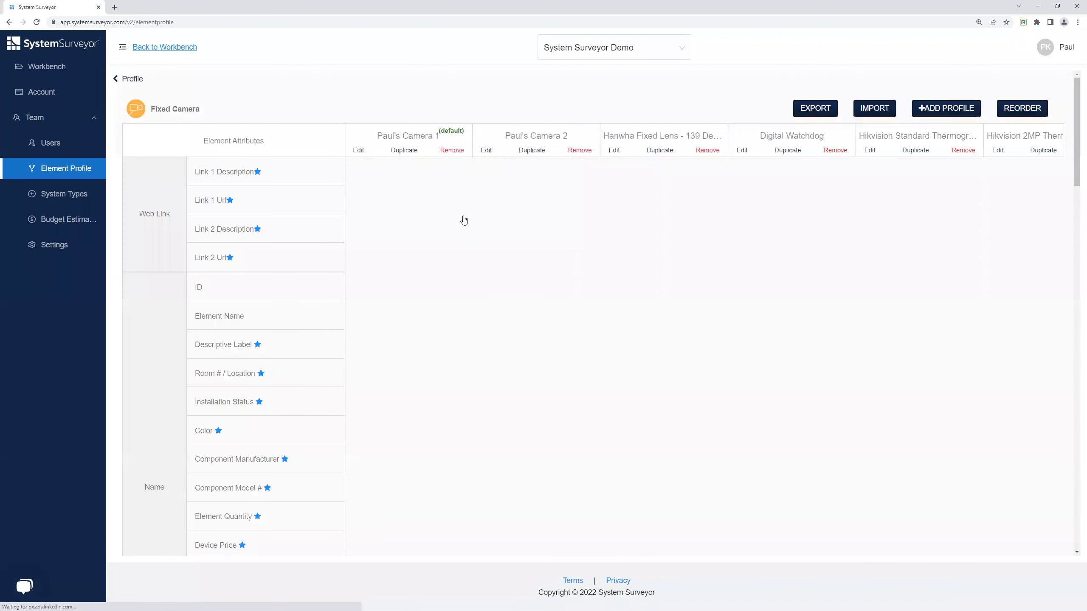
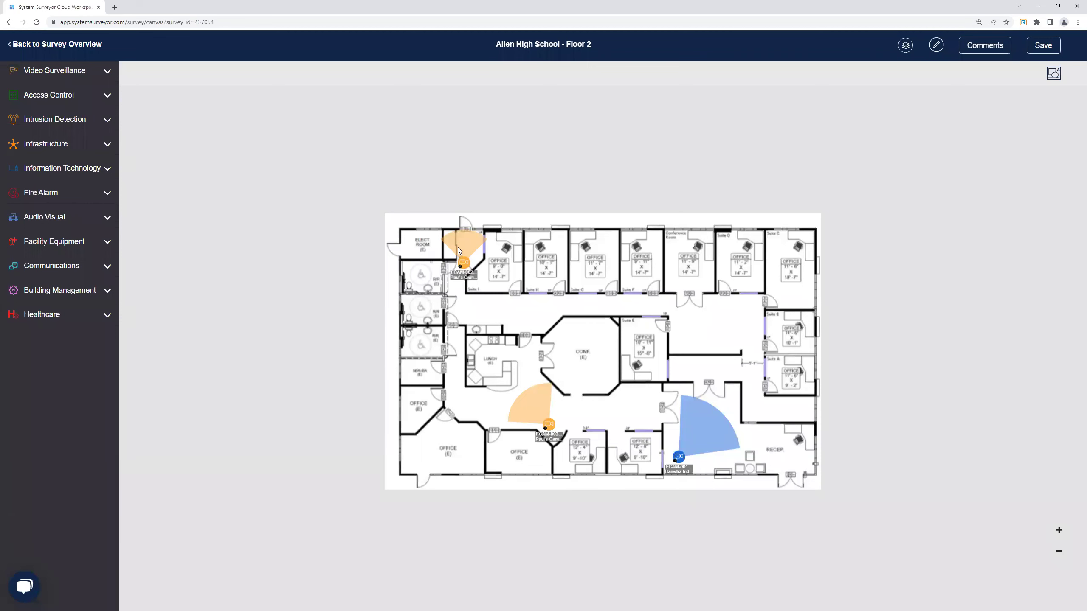
Place fixed camera FCAM-004 right of the central office and open its details form.
left_click(79, 72)
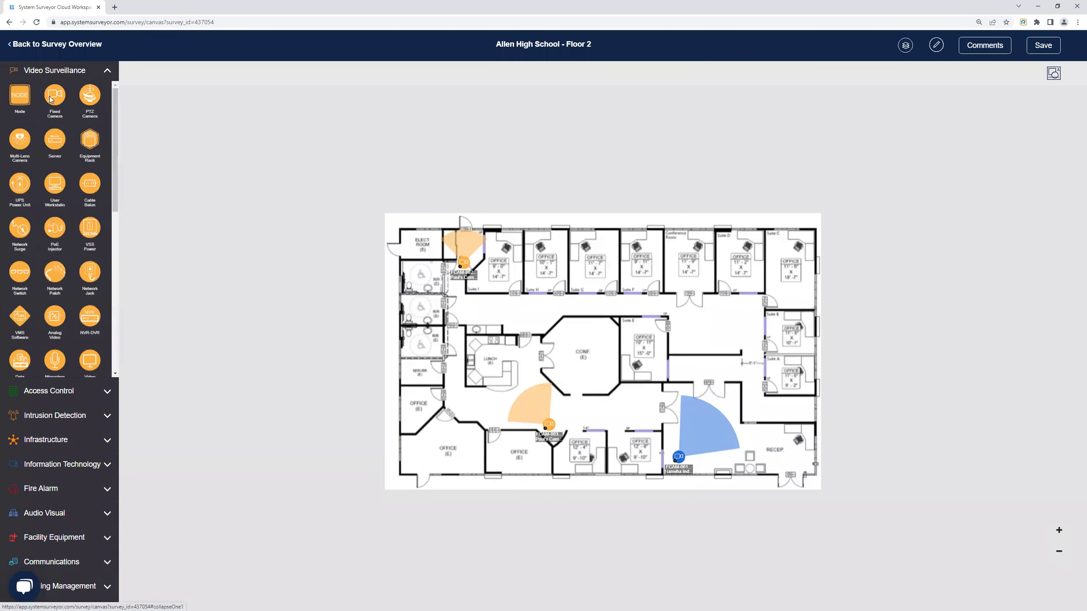
left_click_drag(55, 94, 717, 300)
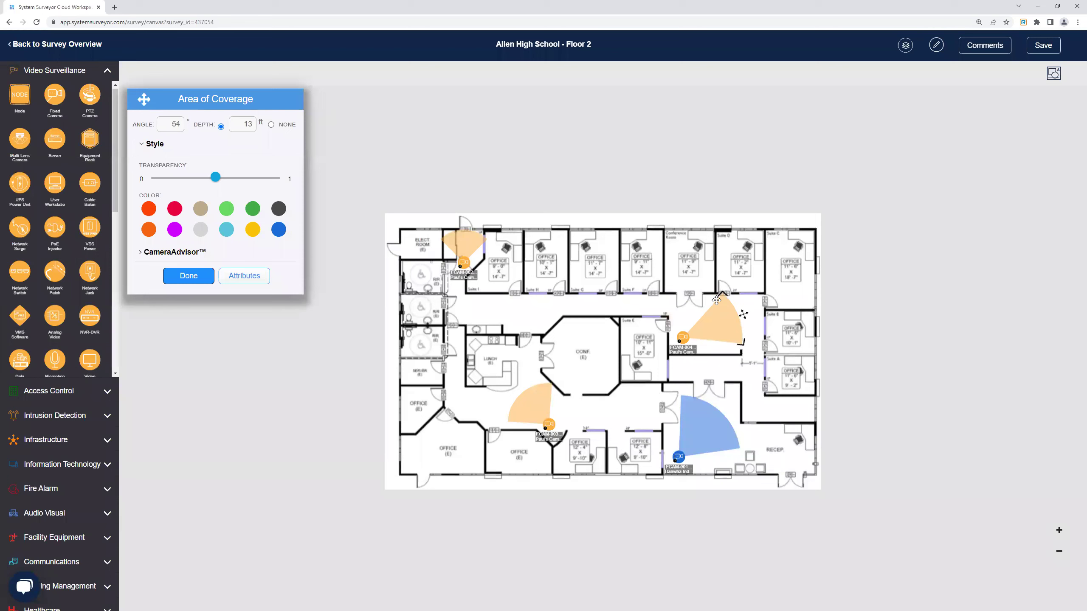
left_click(245, 275)
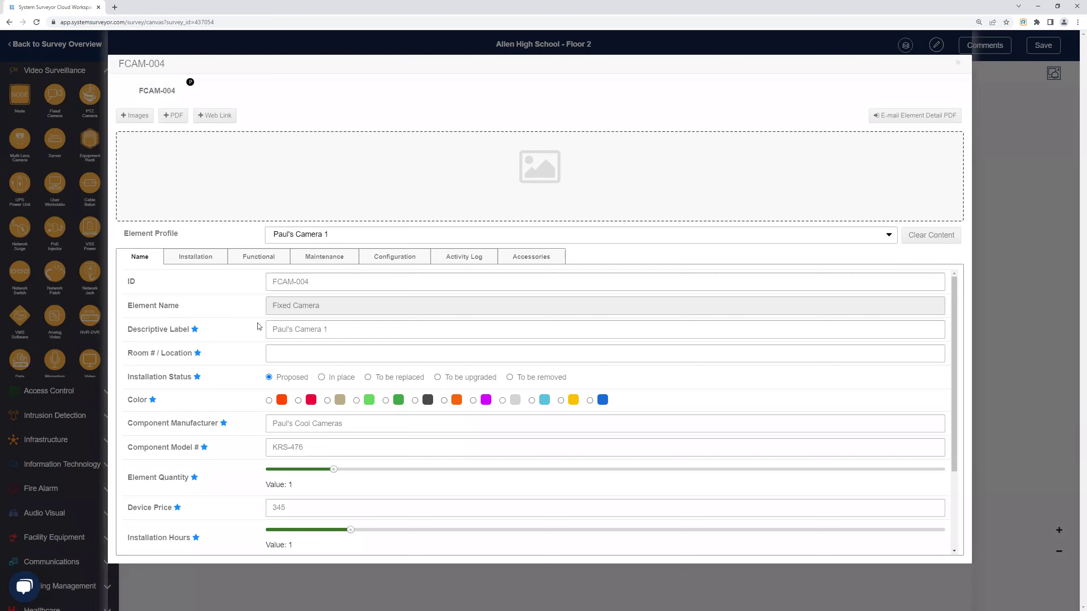
Apply the Paul's Camera 2 profile (model KRS-477) to FCAM-004 and close its details.
scroll(258, 327, "down", 3)
scroll(253, 340, "up", 2)
left_click(338, 235)
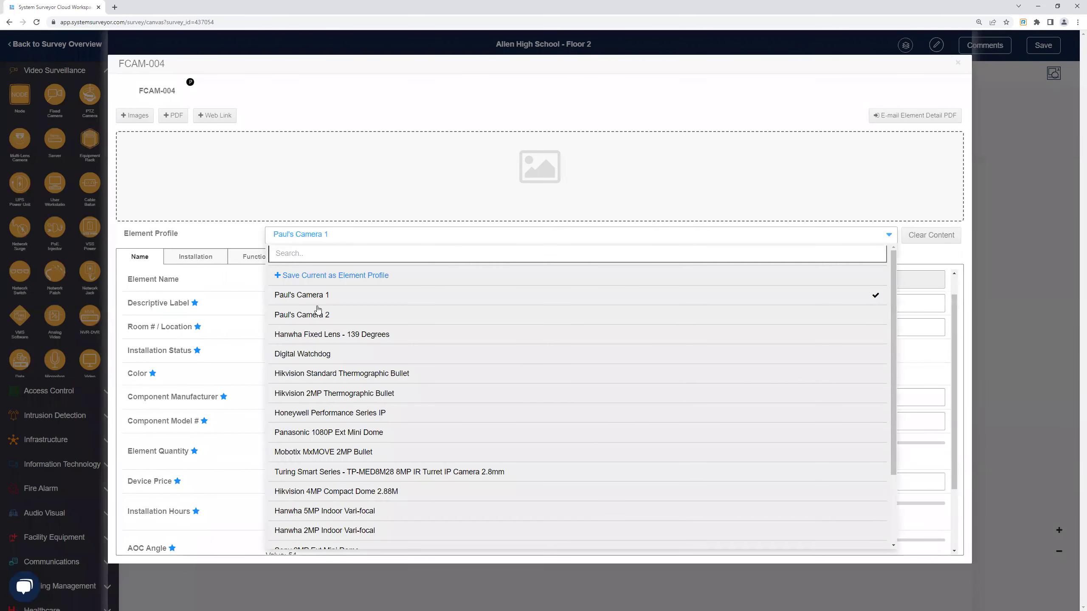
left_click(300, 314)
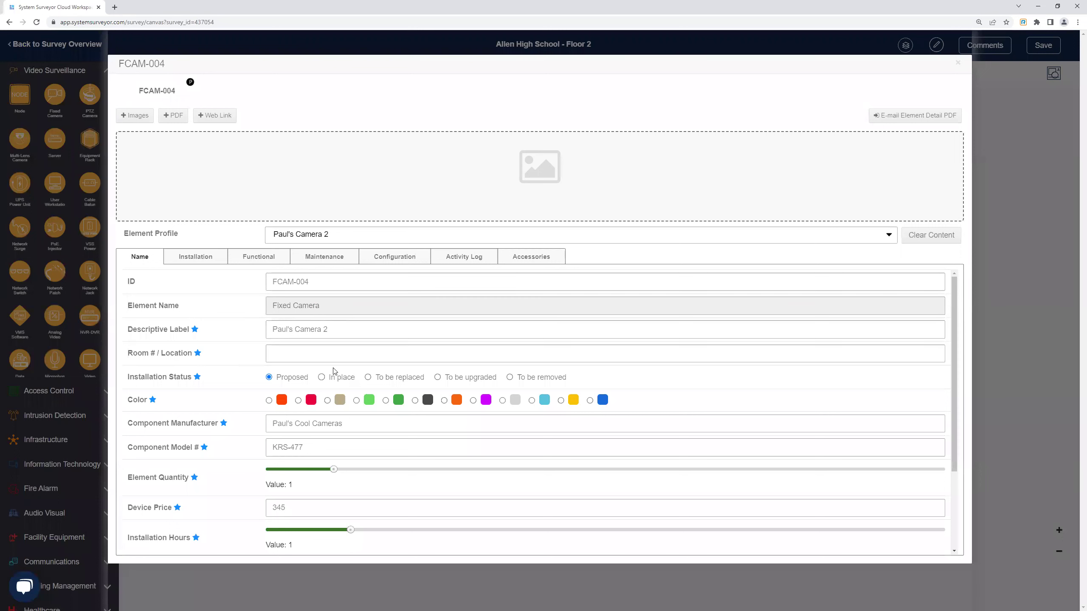
scroll(233, 366, "down", 3)
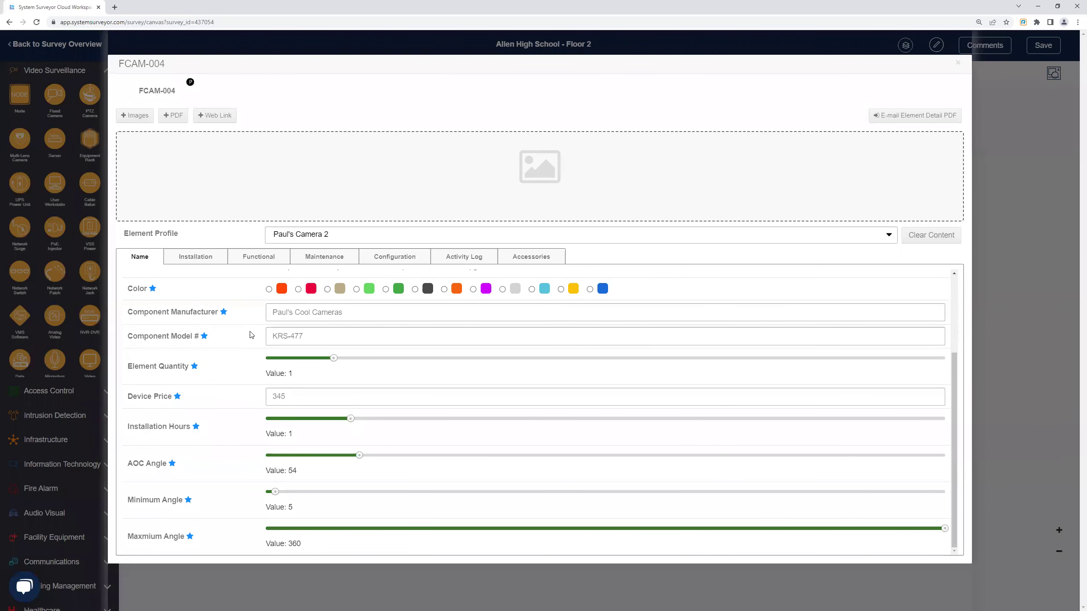
left_click(958, 62)
Nudge camera FCAM-004 slightly down-left on the plan.
left_click(688, 340)
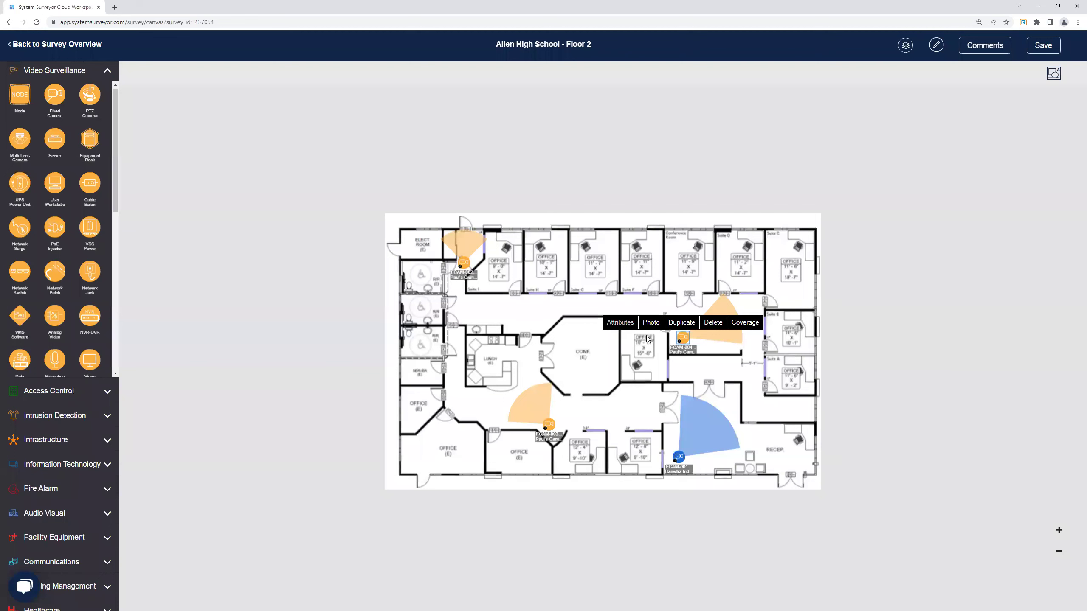
left_click(666, 340)
left_click_drag(684, 336, 680, 341)
Search FCAM-004's profile list for 'han' then 'paul', cancel saving a new profile, and close.
left_click(616, 327)
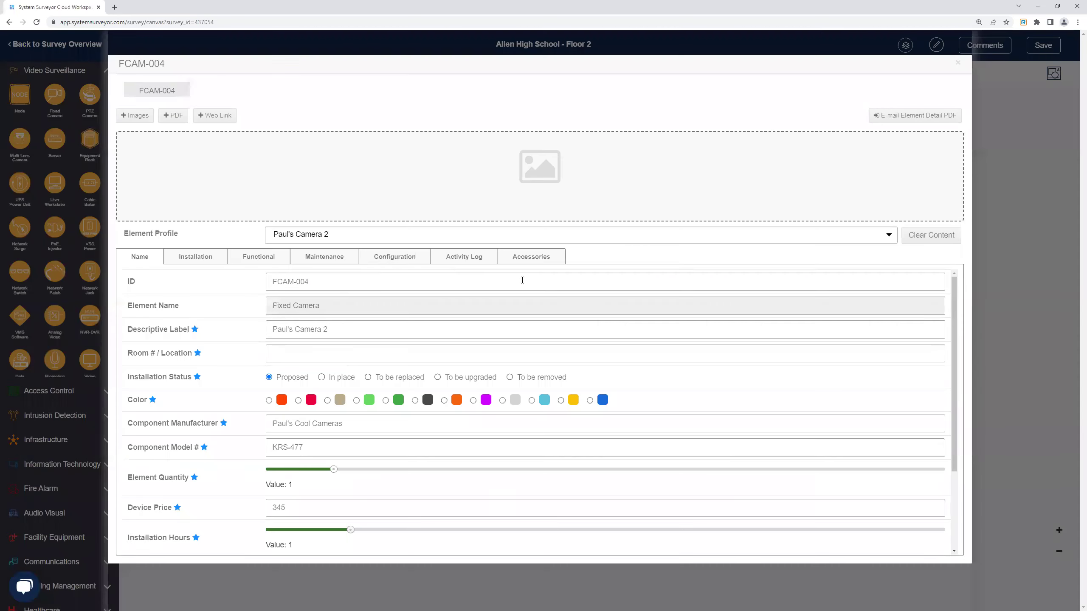
left_click(354, 235)
left_click(332, 250)
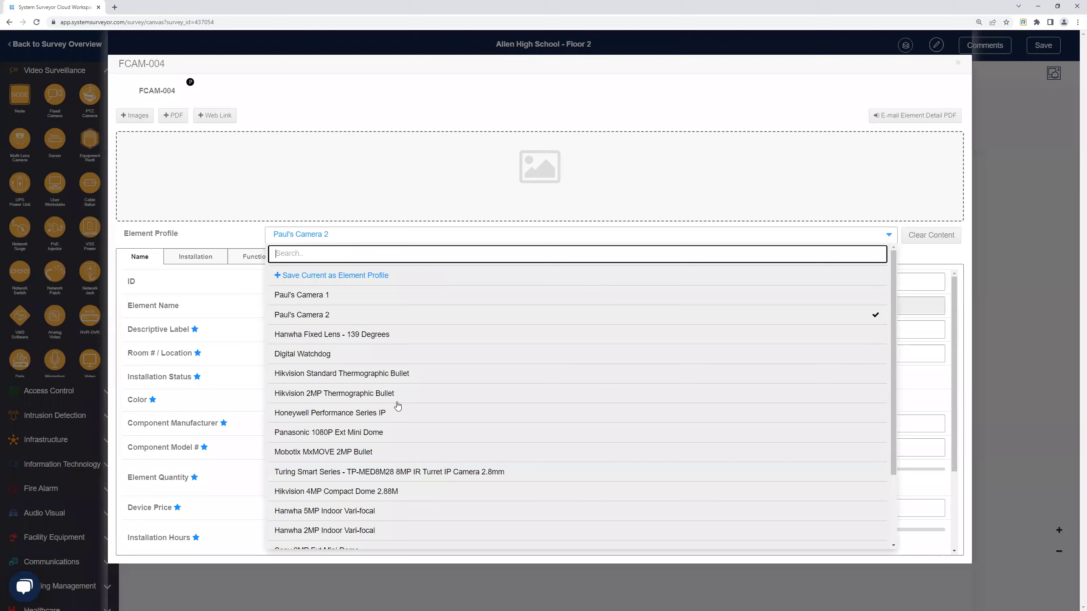
scroll(362, 403, "down", 3)
scroll(367, 394, "up", 3)
type("han")
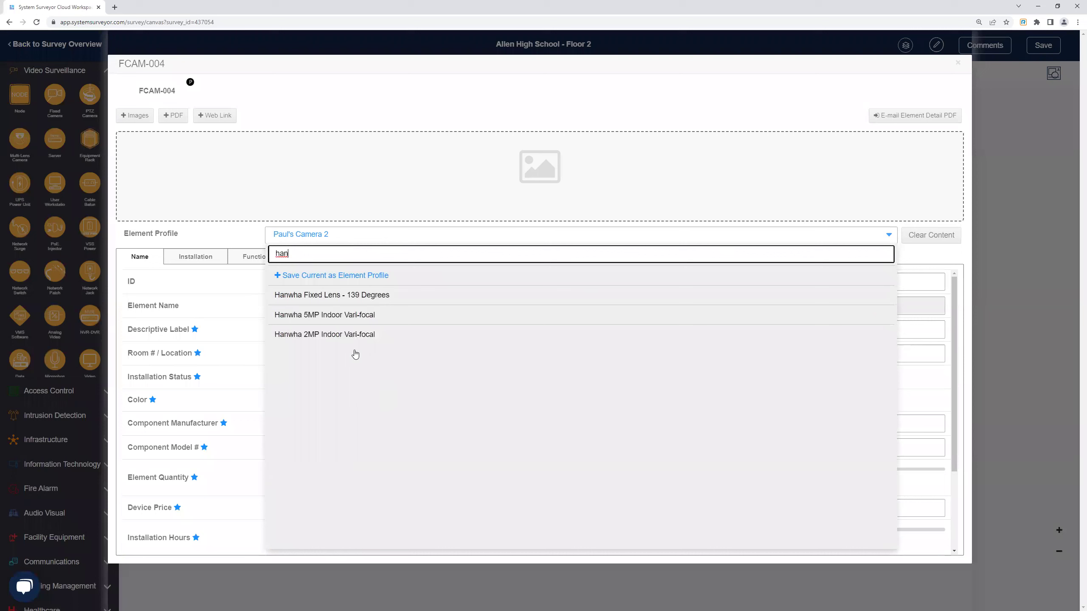
key("BackSpace")
key("BackSpace")
key("BackSpace")
type("paul")
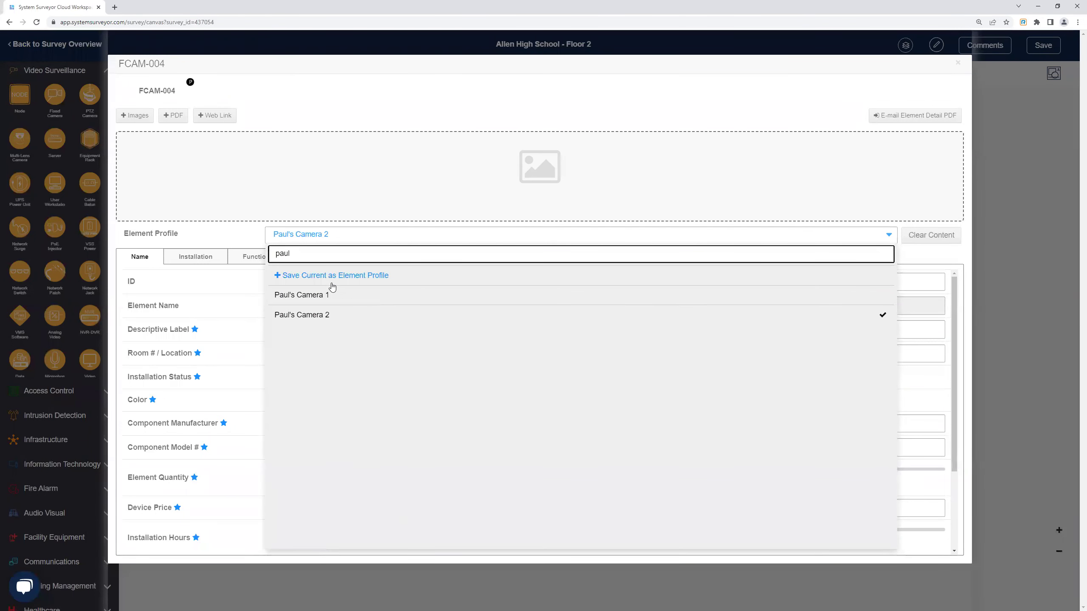
left_click(297, 295)
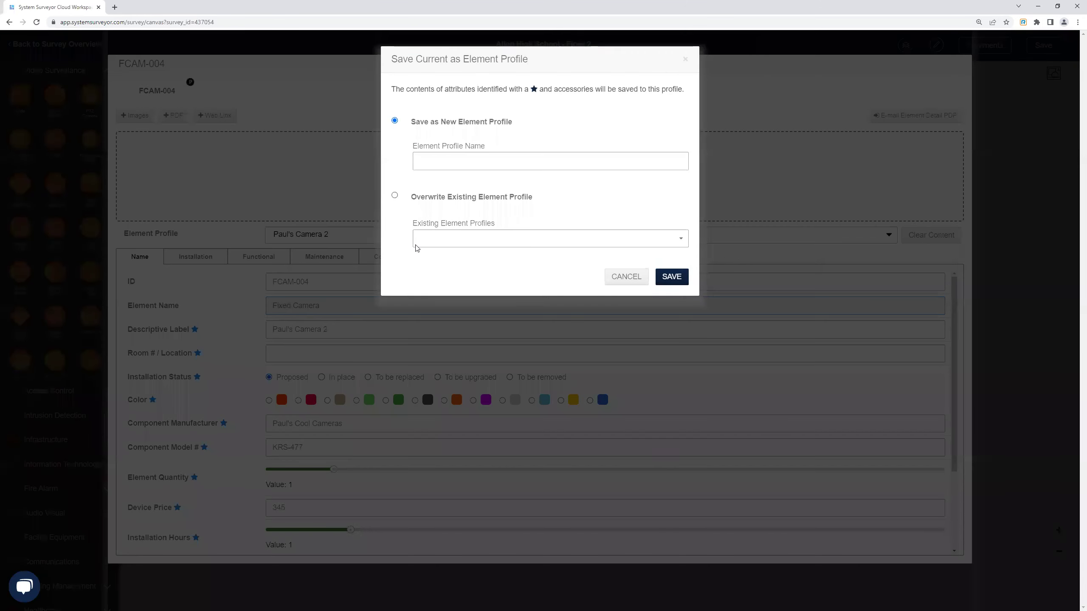
left_click(626, 261)
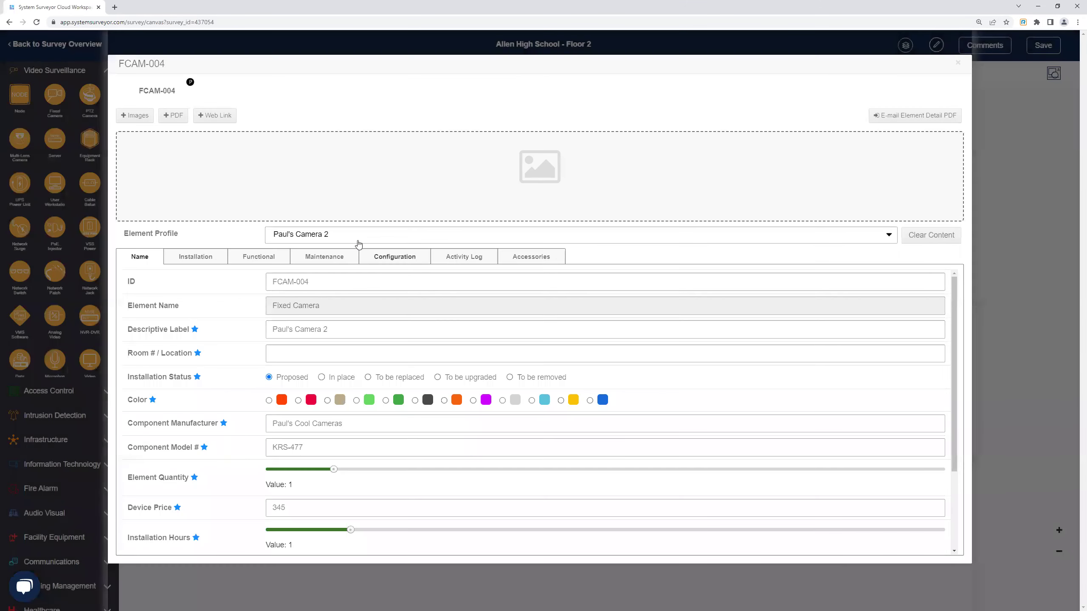
left_click(958, 63)
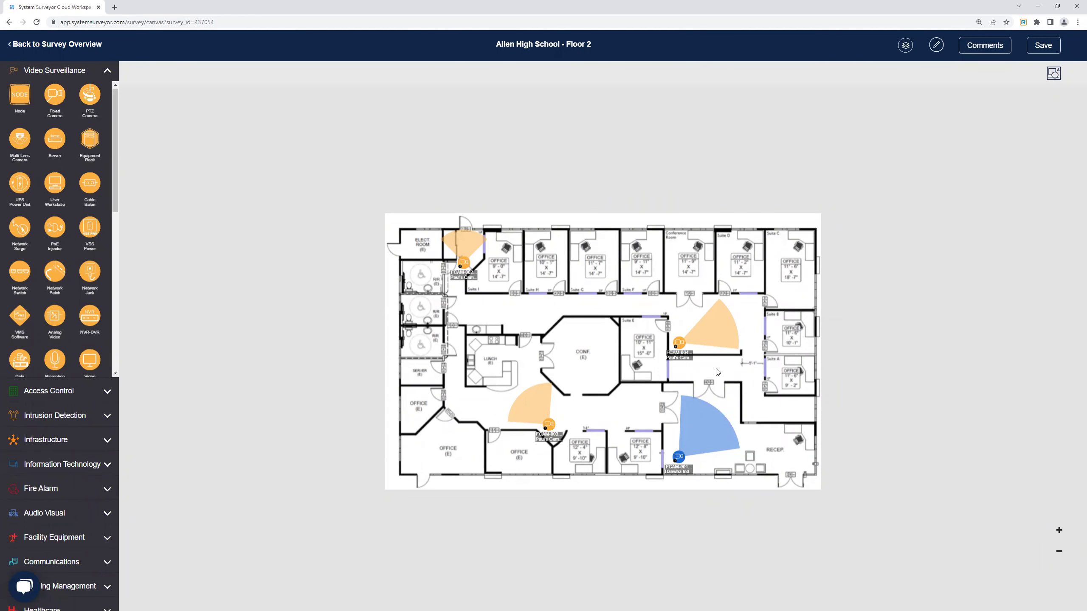
Review FCAM-004's details, then save the survey and go to the Floor 2 Survey Overview.
left_click(680, 344)
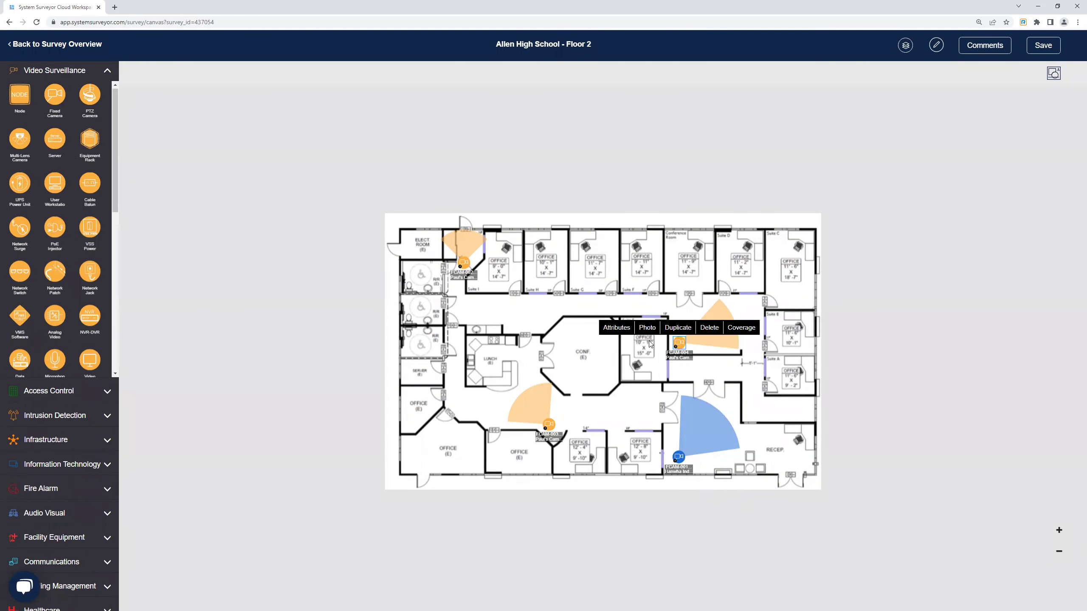
left_click(623, 333)
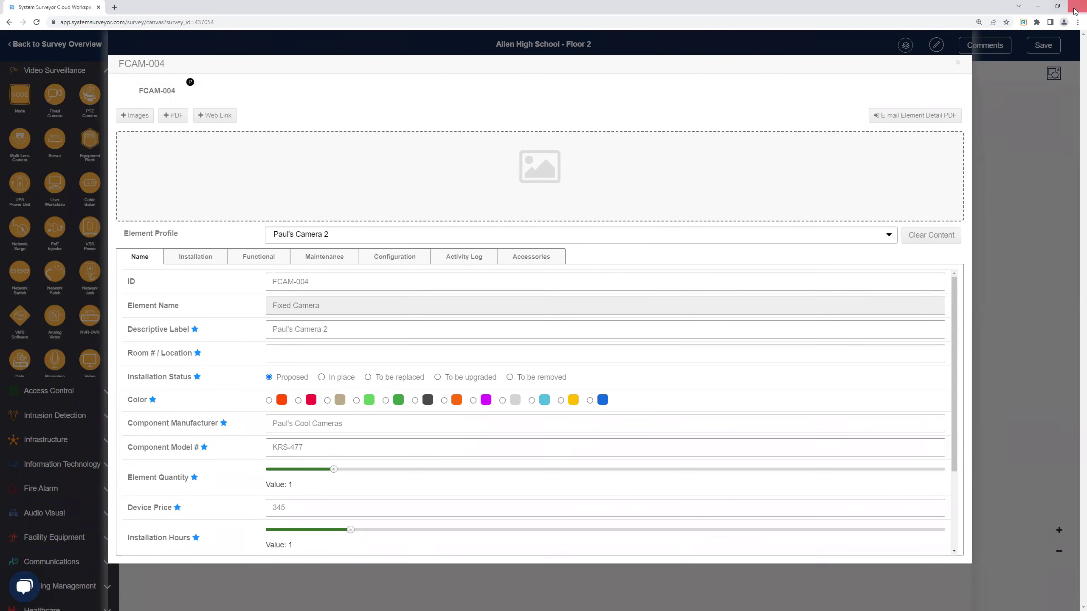
left_click(958, 63)
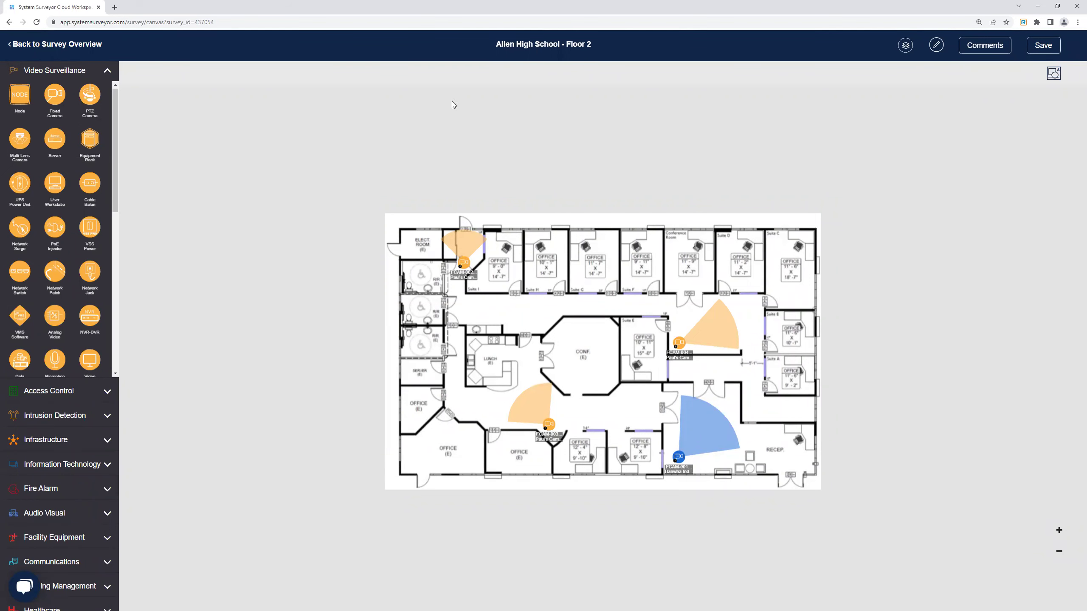
left_click(68, 43)
left_click(574, 97)
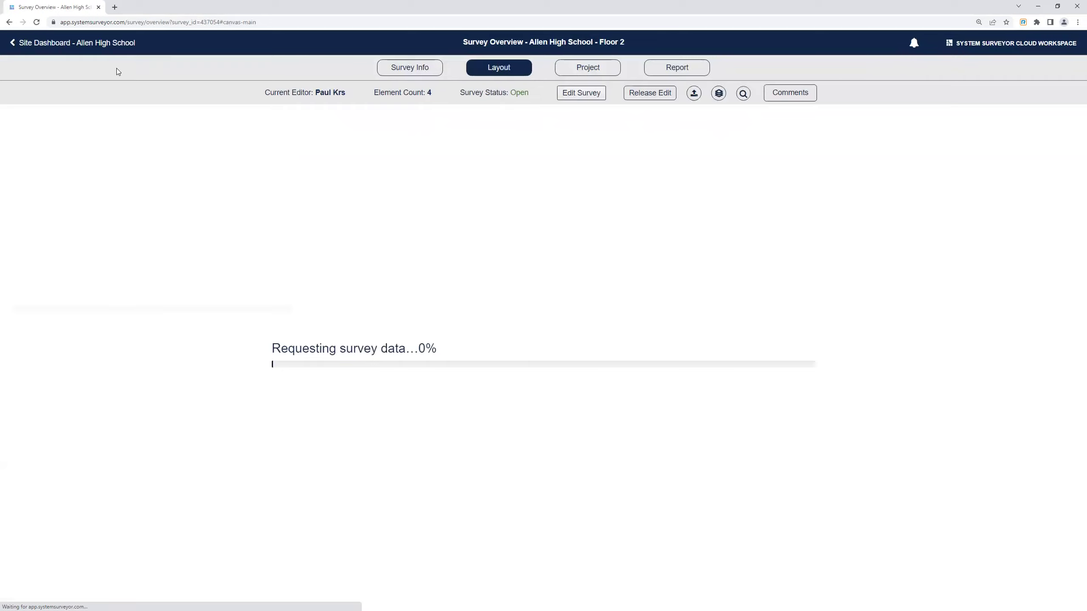
Look over the Floor 1 survey overview, then open the Floor 2 survey for editing.
left_click(103, 44)
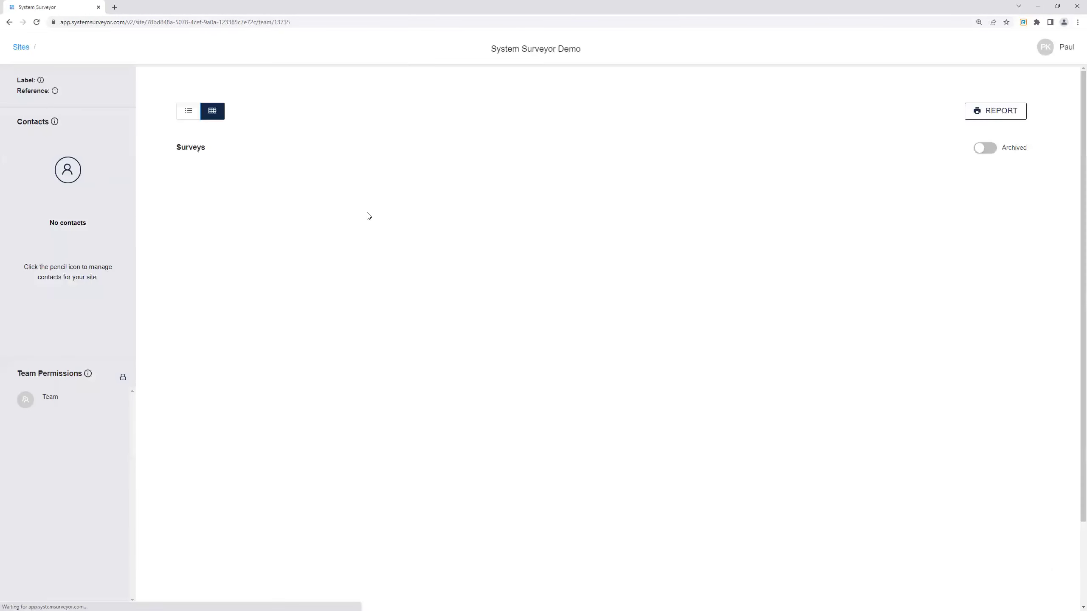
left_click(344, 383)
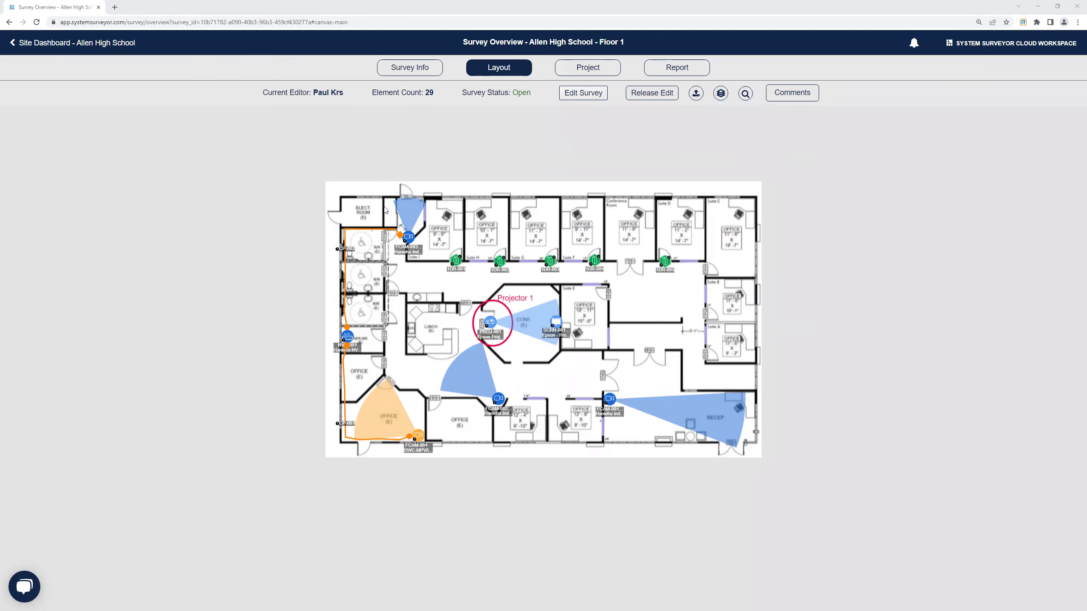
left_click(98, 43)
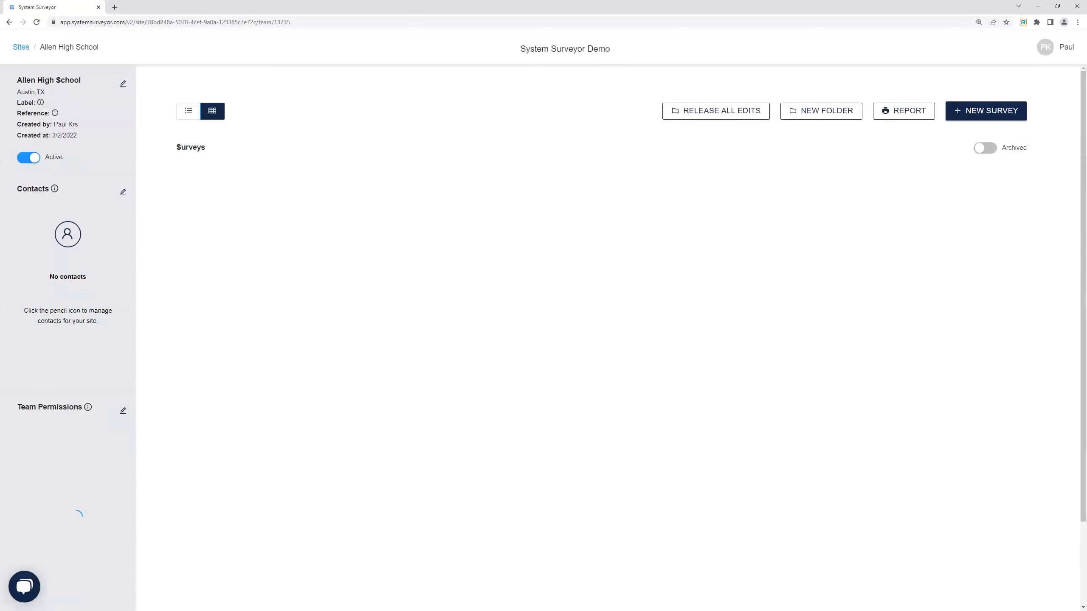
left_click(525, 328)
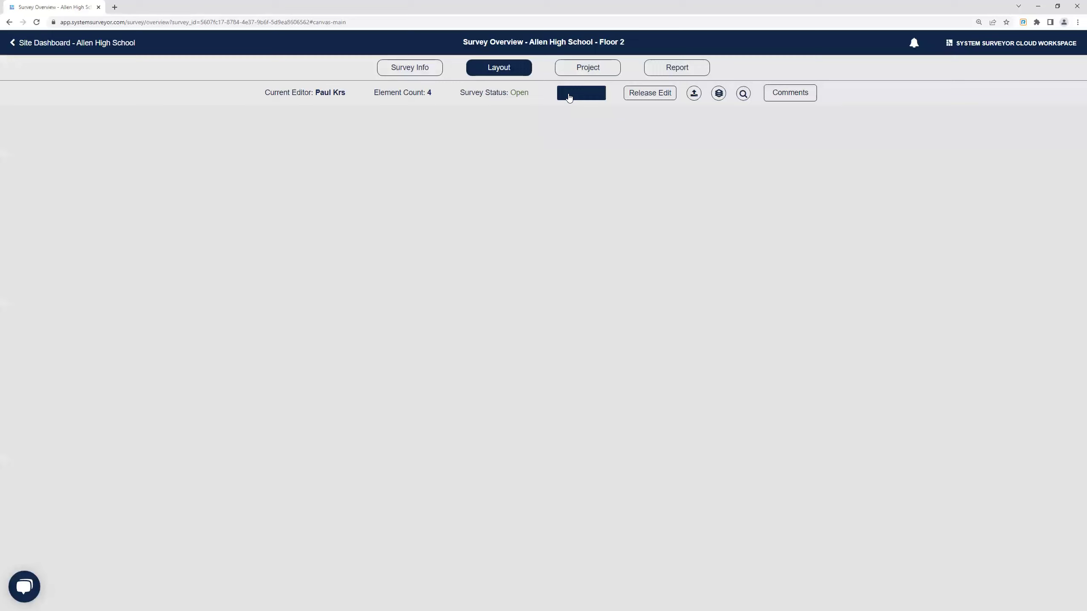
left_click(574, 93)
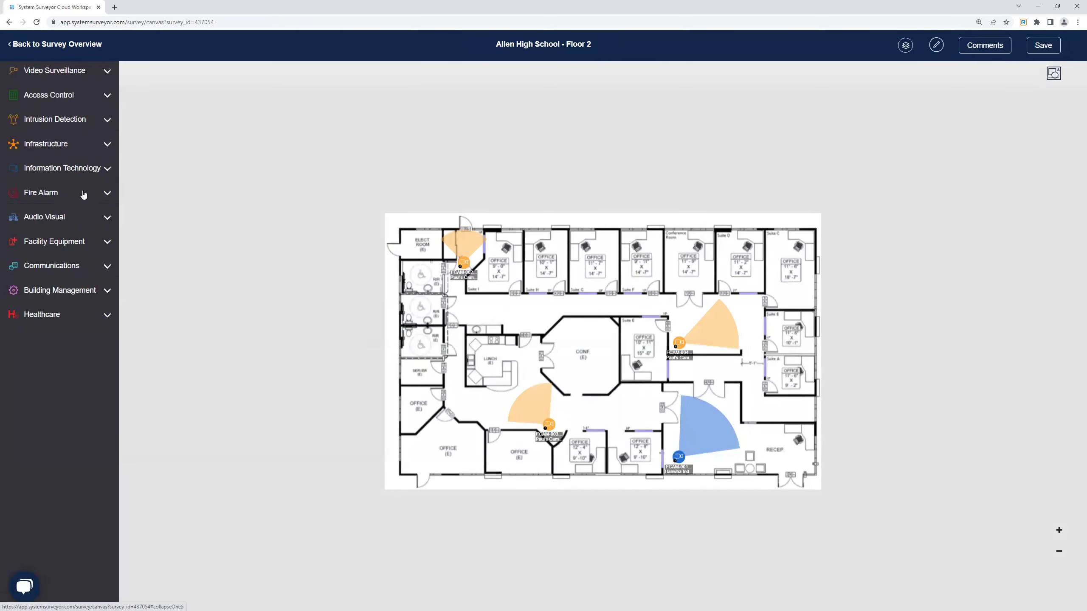
Place single door 1DR-001 on the plan near Suite I.
left_click(53, 105)
mouse_move(87, 120)
left_mouse_down()
mouse_move(525, 304)
mouse_move(509, 292)
left_mouse_up()
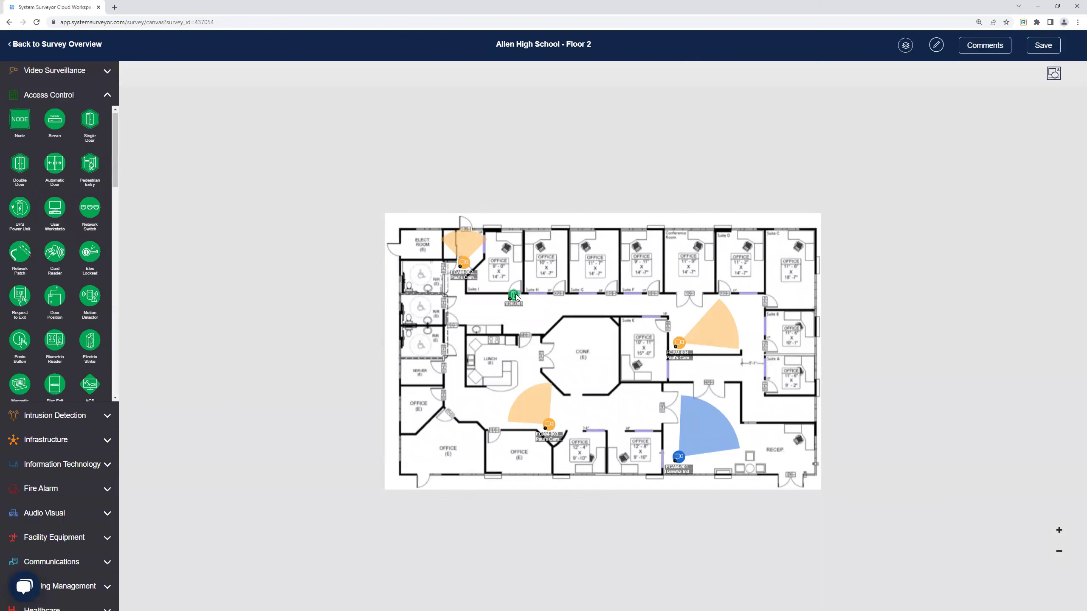
left_click(516, 295)
Attach an electric lockset, card reader and door-position sensor to 1DR-001, then open its details.
scroll(525, 325, "up", 3)
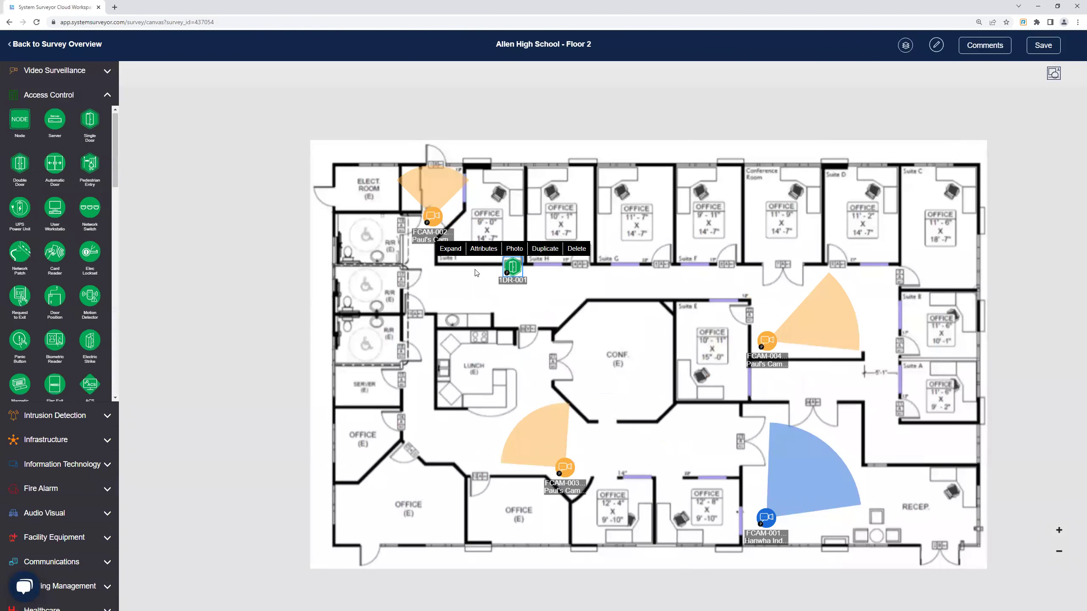
left_click_drag(92, 258, 510, 272)
left_click_drag(56, 256, 511, 273)
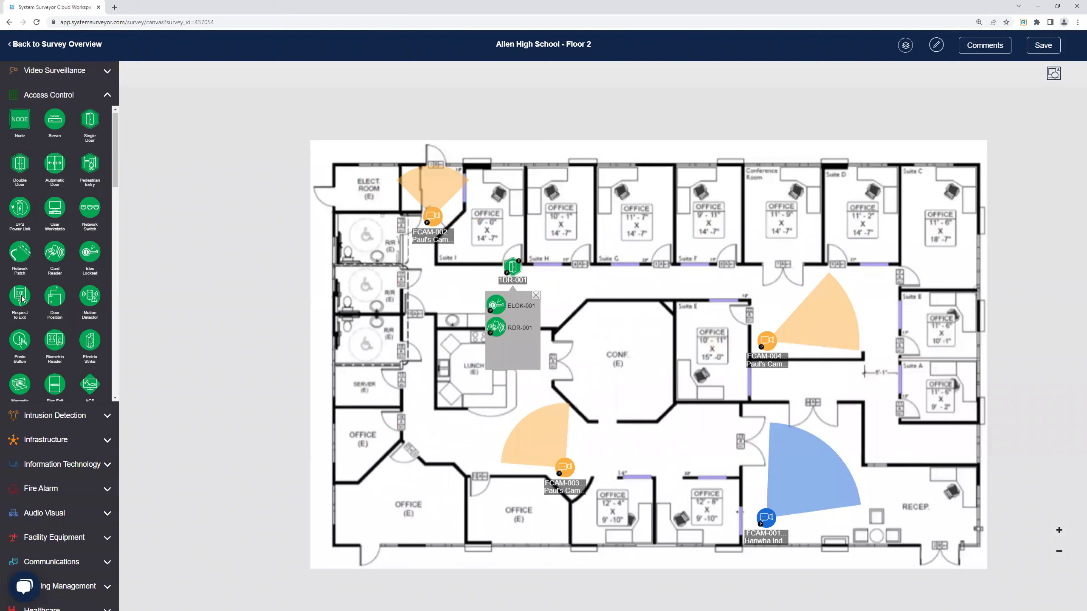
left_click_drag(55, 295, 516, 271)
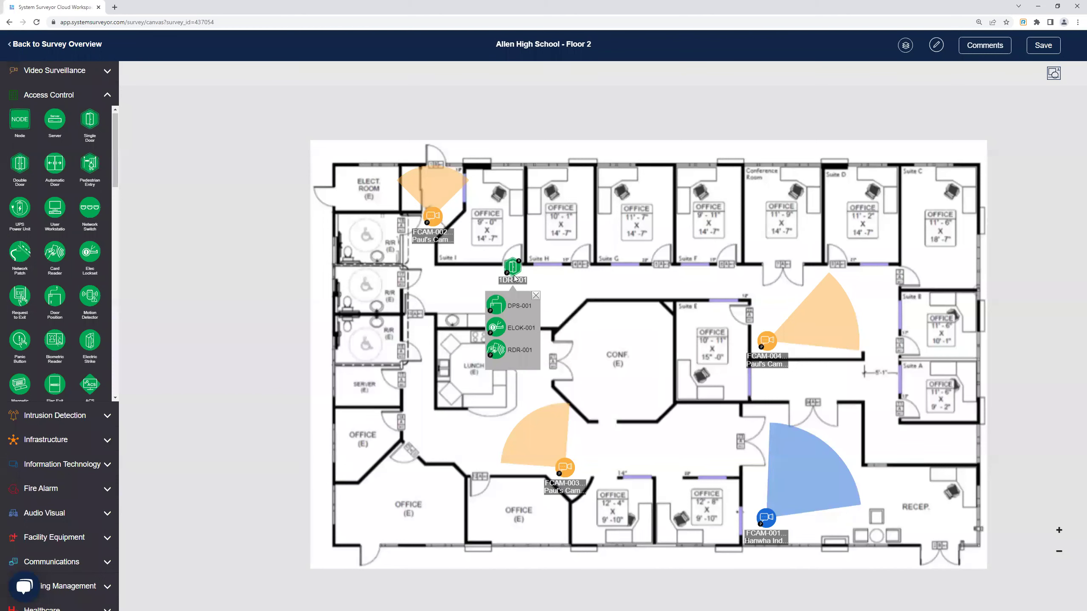
left_click(513, 270)
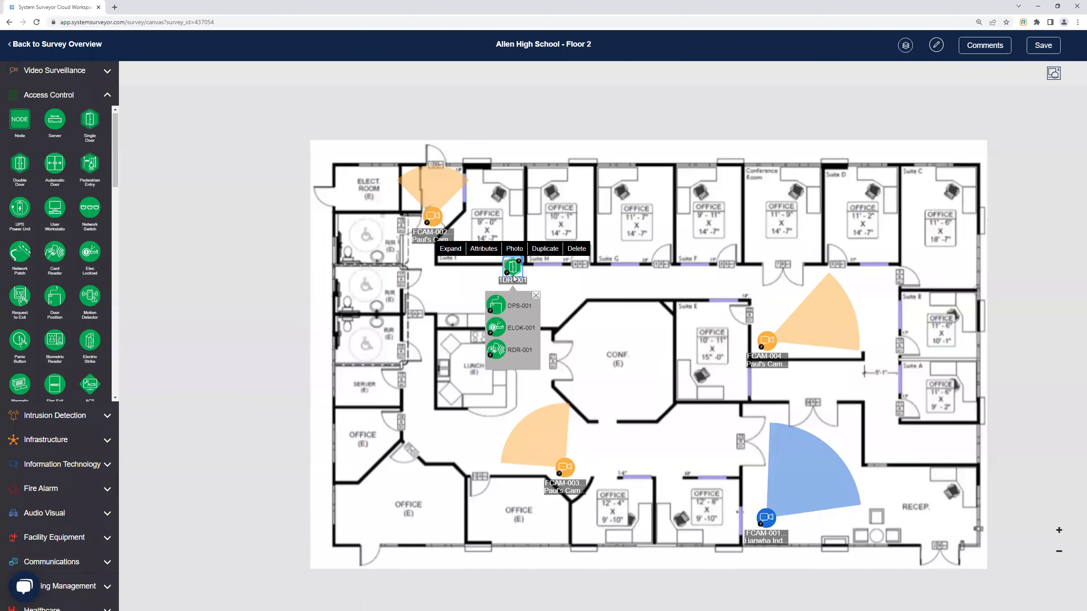
left_click(483, 249)
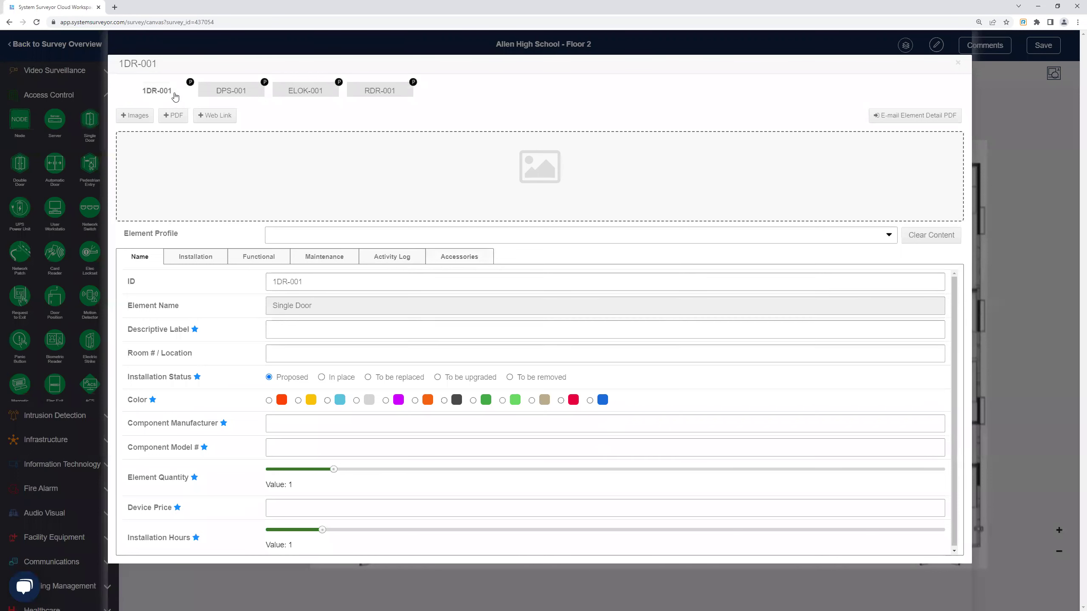
Save 1DR-001's settings as profile 'Door 1', then place door 1DR-002 beside it.
left_click(287, 238)
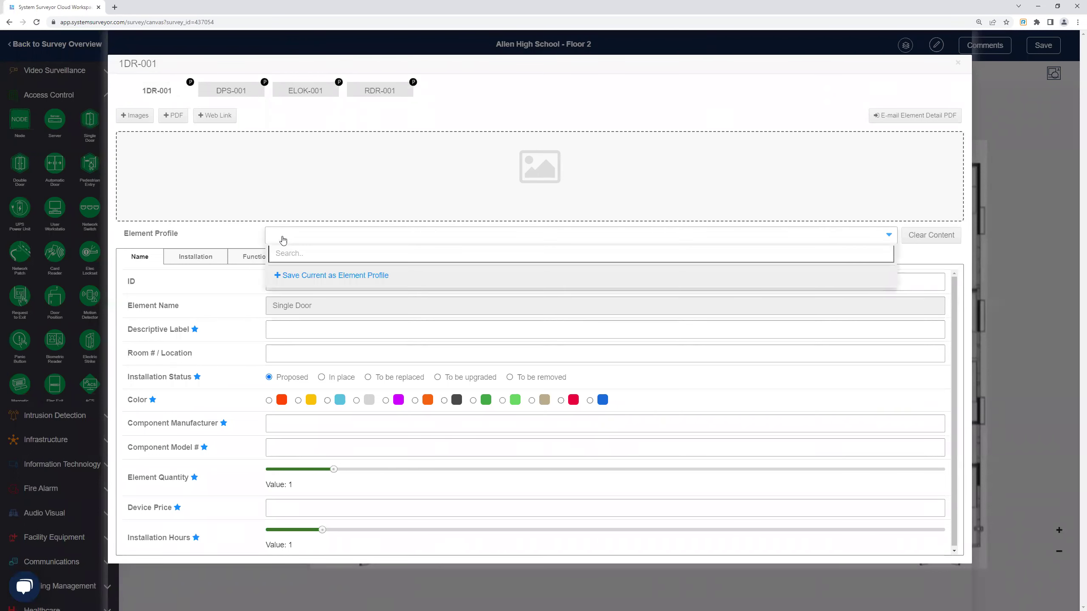
left_click(296, 275)
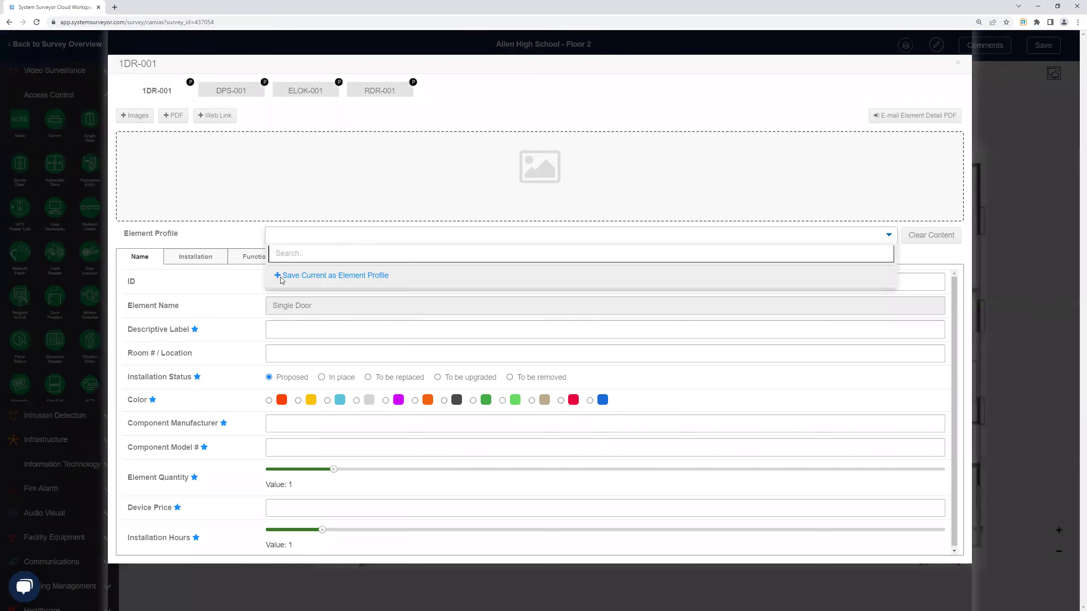
type("Do")
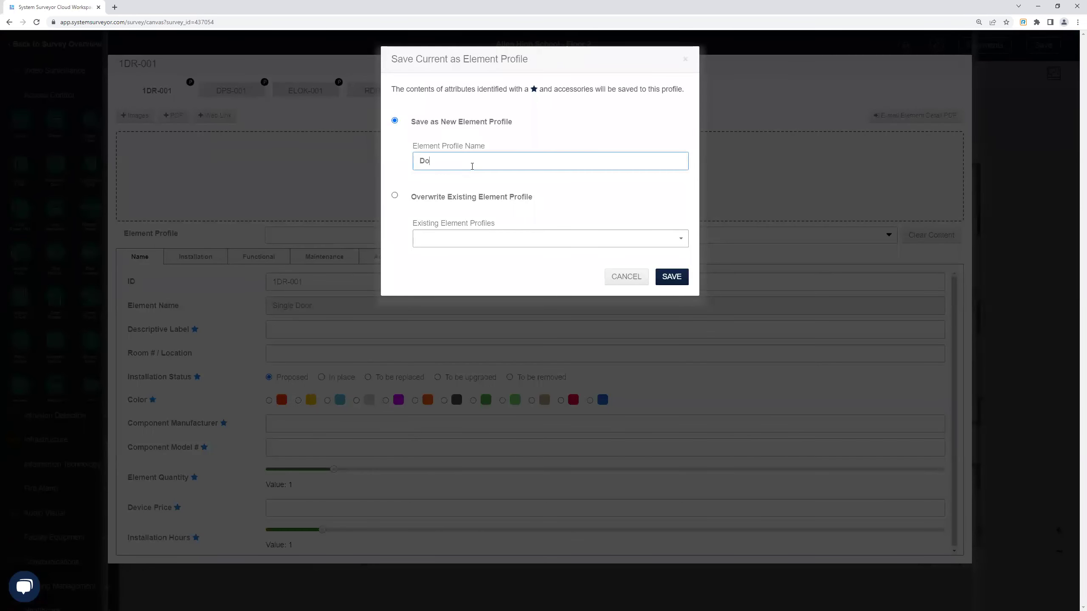
left_click(672, 276)
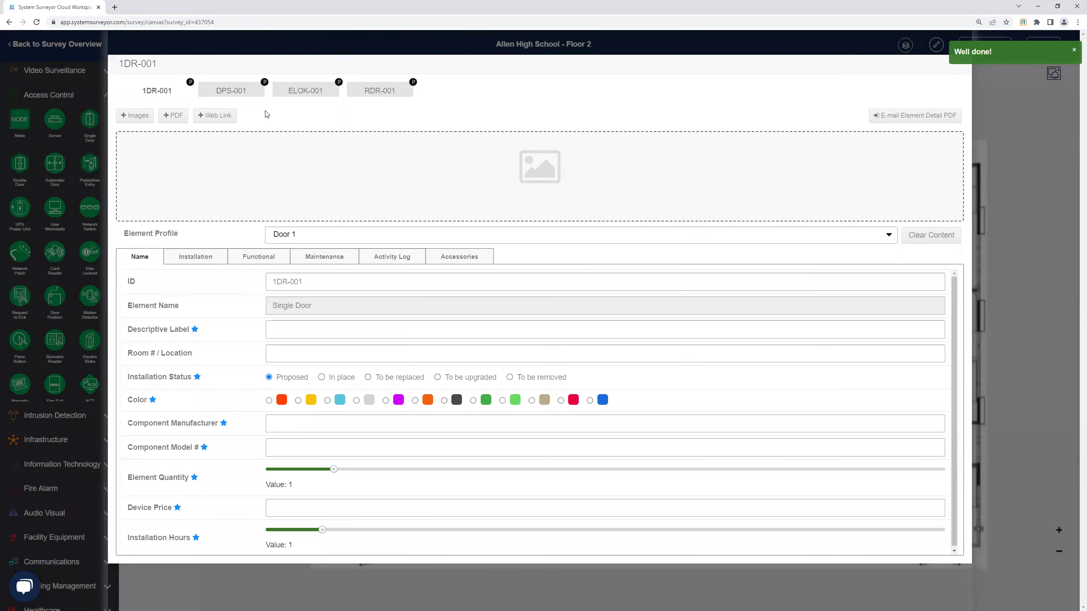
left_click(1073, 51)
left_click_drag(90, 119, 580, 266)
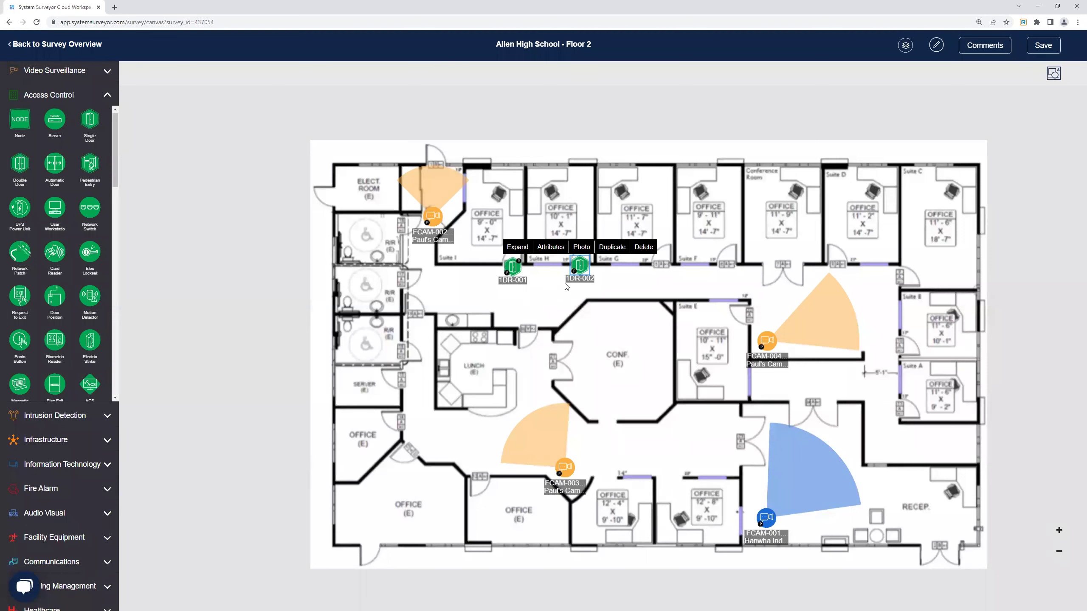
Apply the Door 1 profile to 1DR-002 and check its DPS-002 and ELOK-002 components.
left_click(549, 252)
left_click(488, 238)
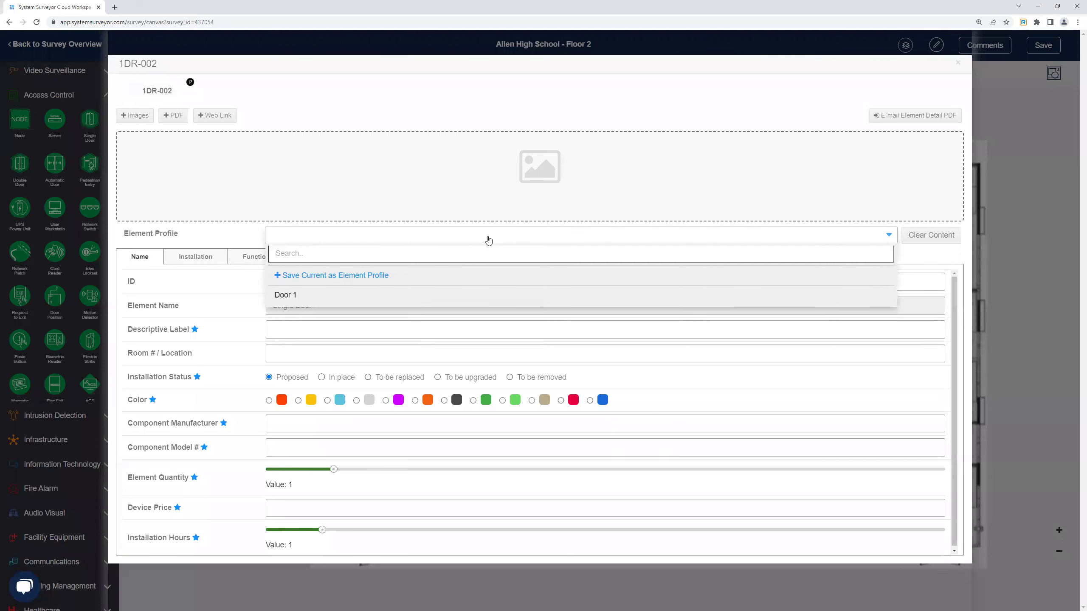
left_click(278, 299)
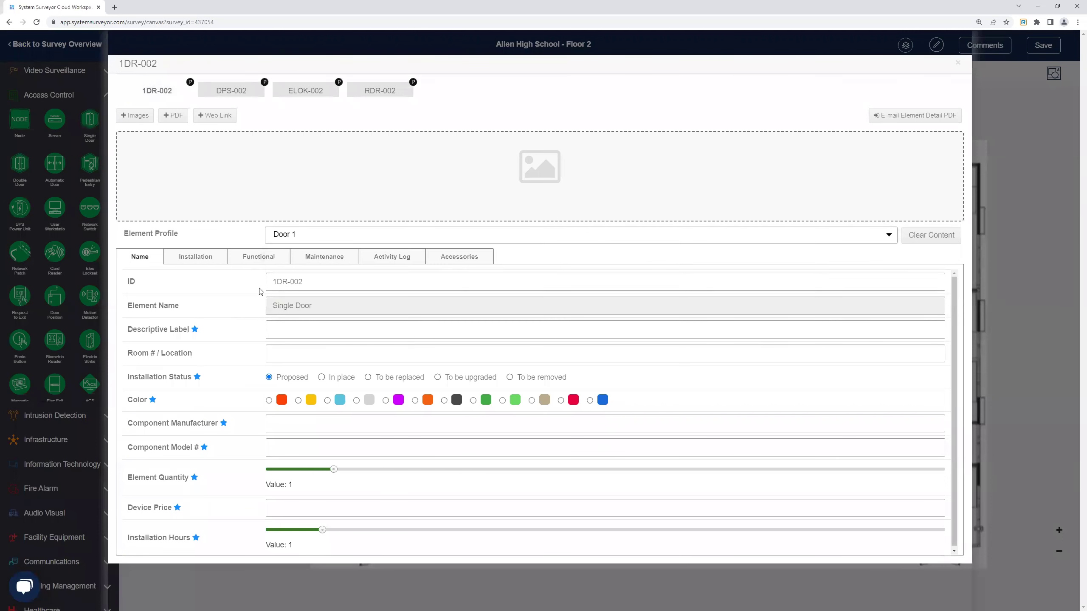
left_click(237, 92)
left_click(296, 92)
left_click(231, 91)
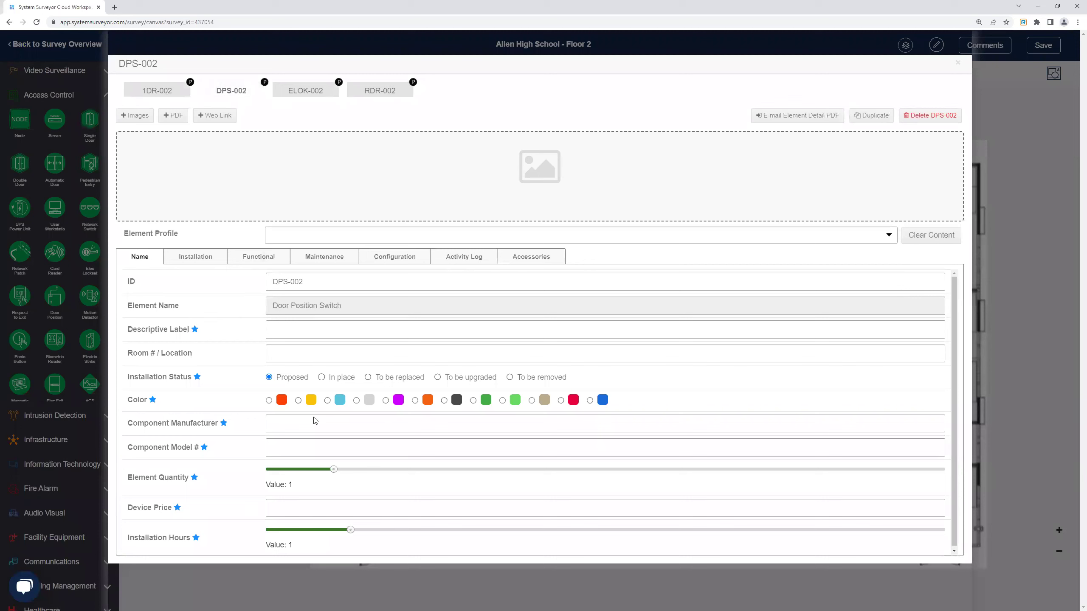
left_click(161, 93)
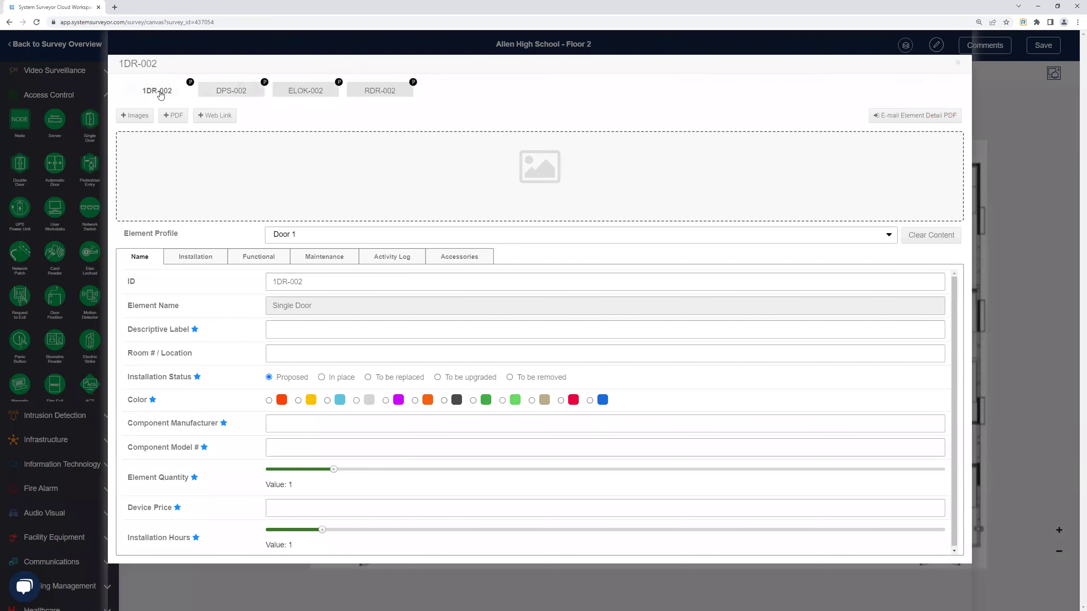
left_click(231, 94)
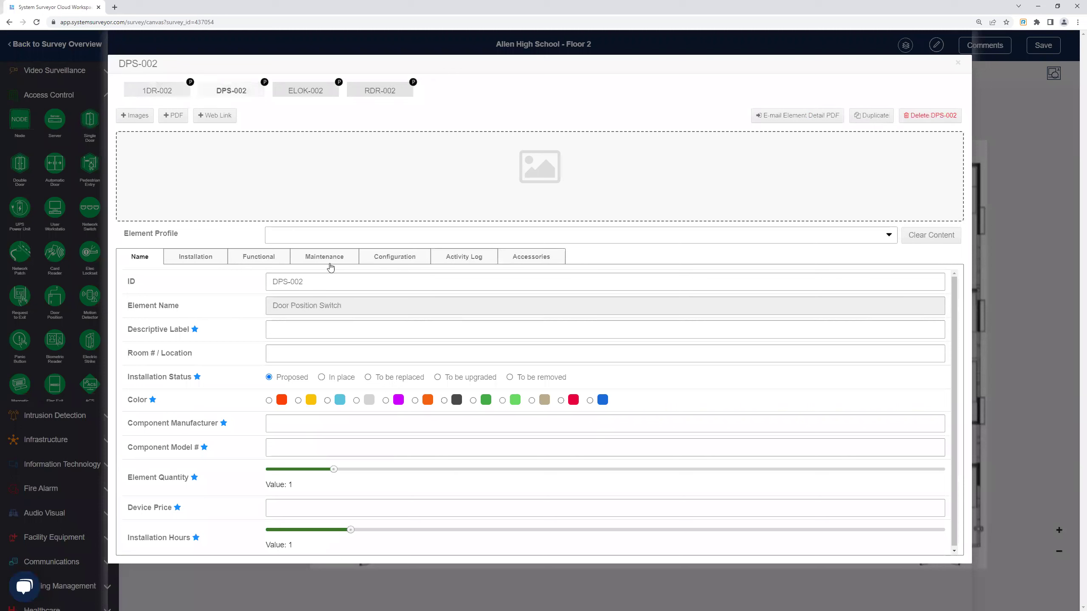
left_click(162, 92)
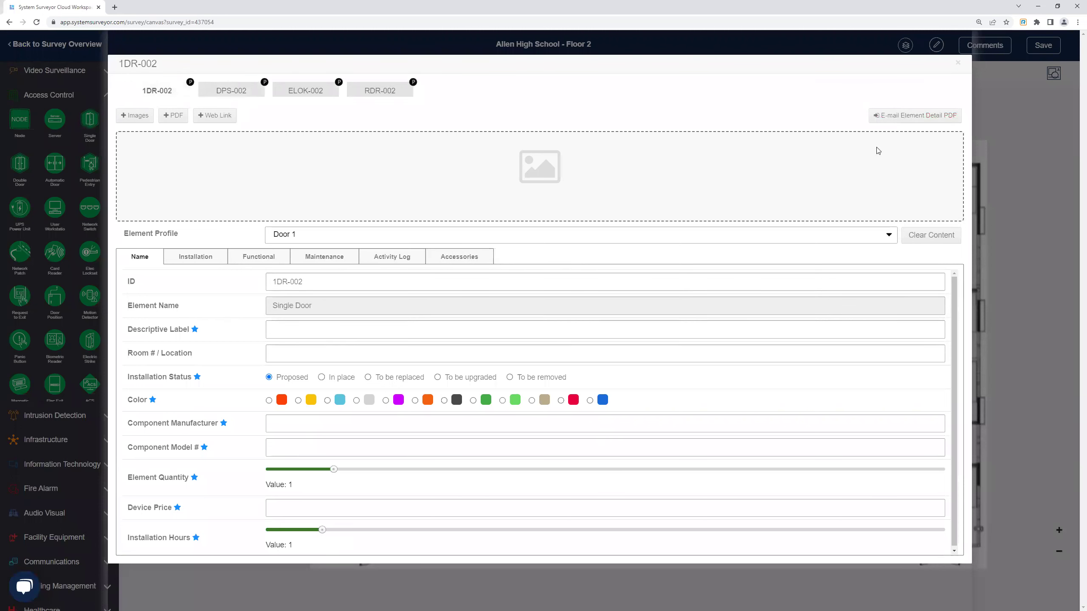
left_click(959, 64)
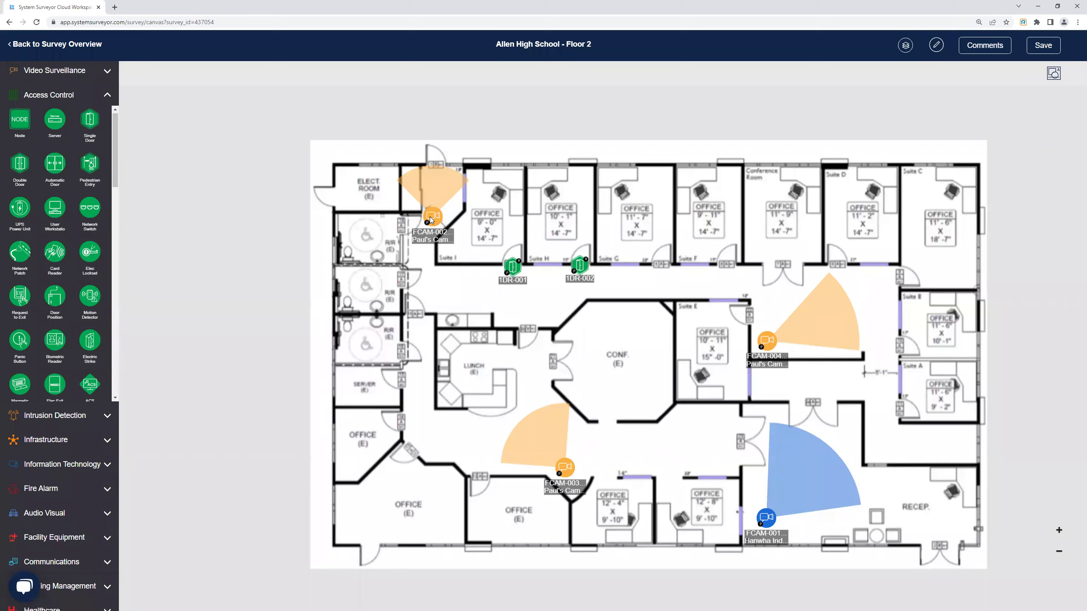
Add a blank A1 accessory row in FCAM-002's Accessories tab, then close its details.
left_click_drag(434, 220, 438, 221)
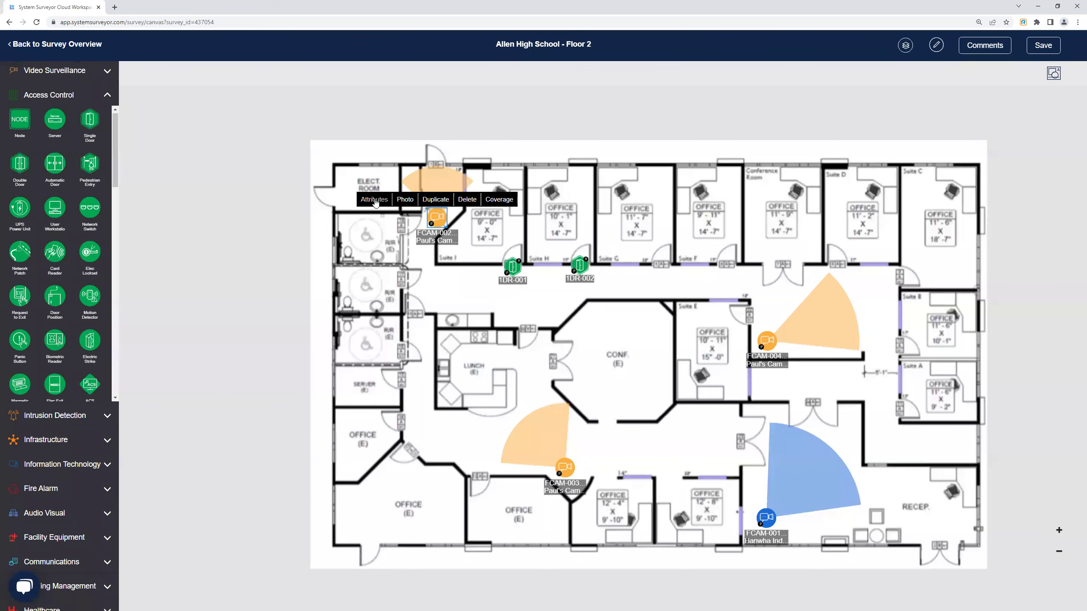
left_click(376, 200)
left_click(522, 265)
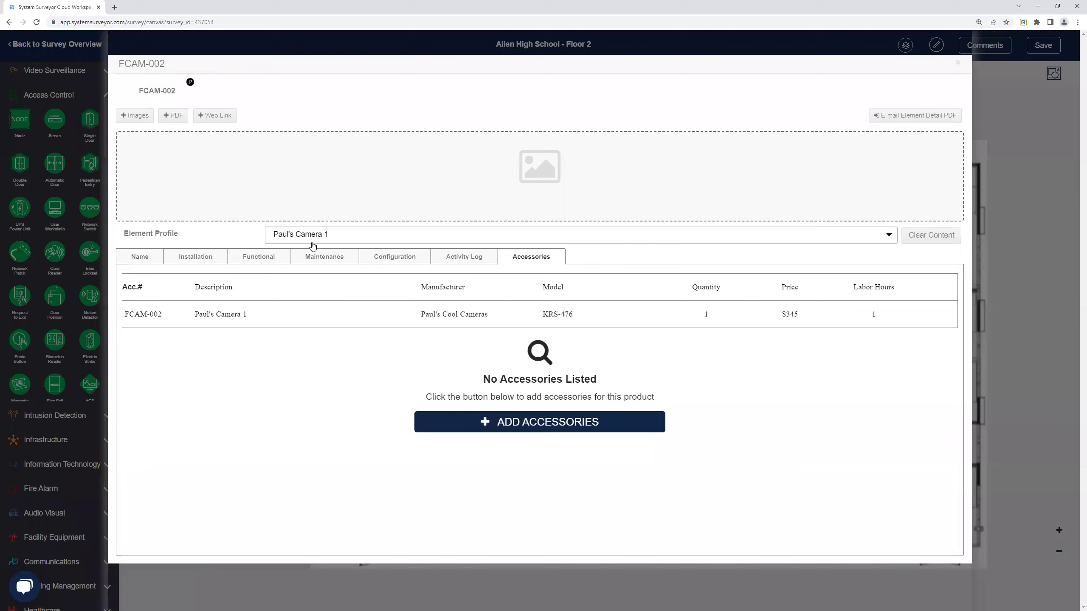
left_click(544, 426)
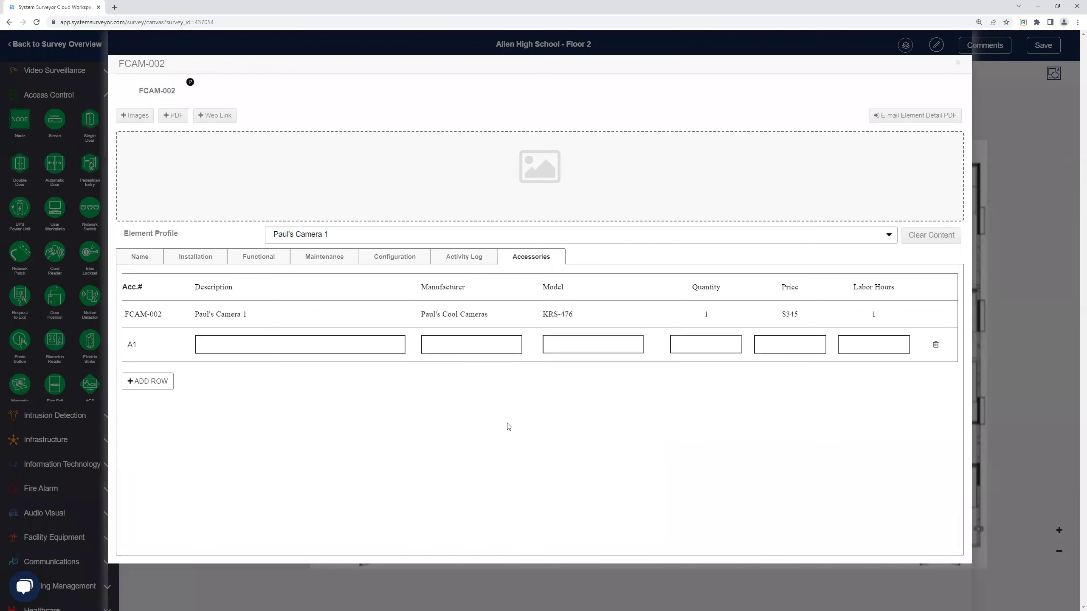
left_click(304, 346)
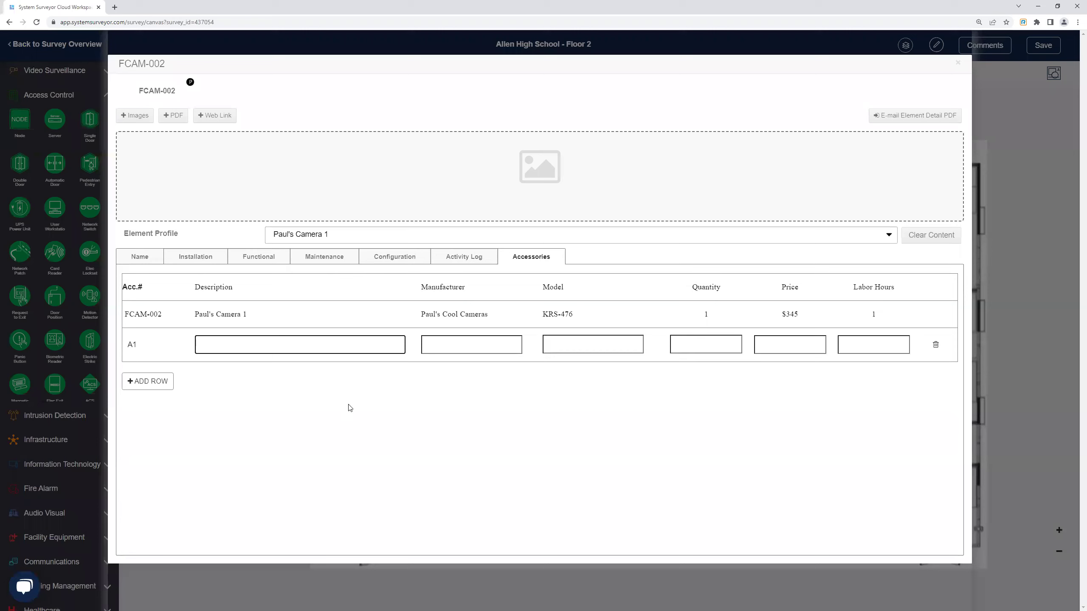
left_click(958, 63)
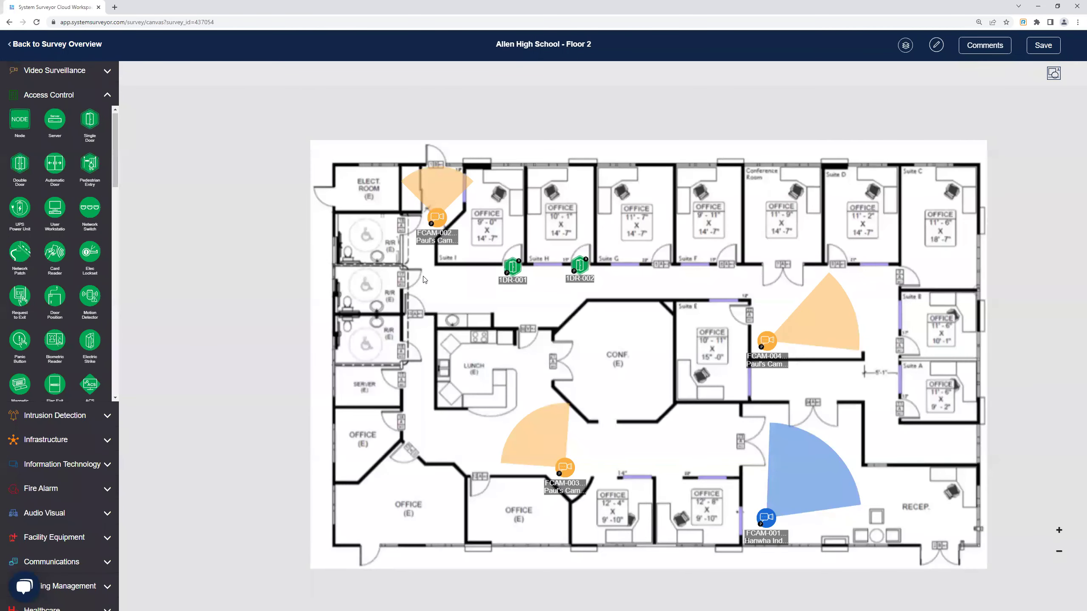
Nudge FCAM-002 slightly right and place a flex cable path beside the restrooms.
left_click(439, 220)
left_click_drag(440, 222, 444, 222)
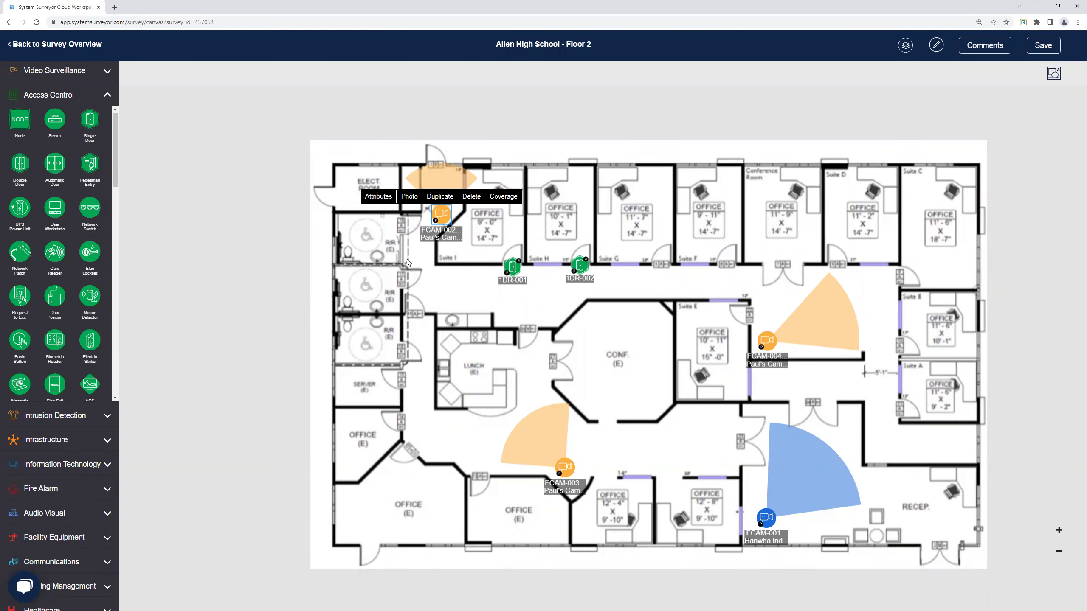
left_click(73, 439)
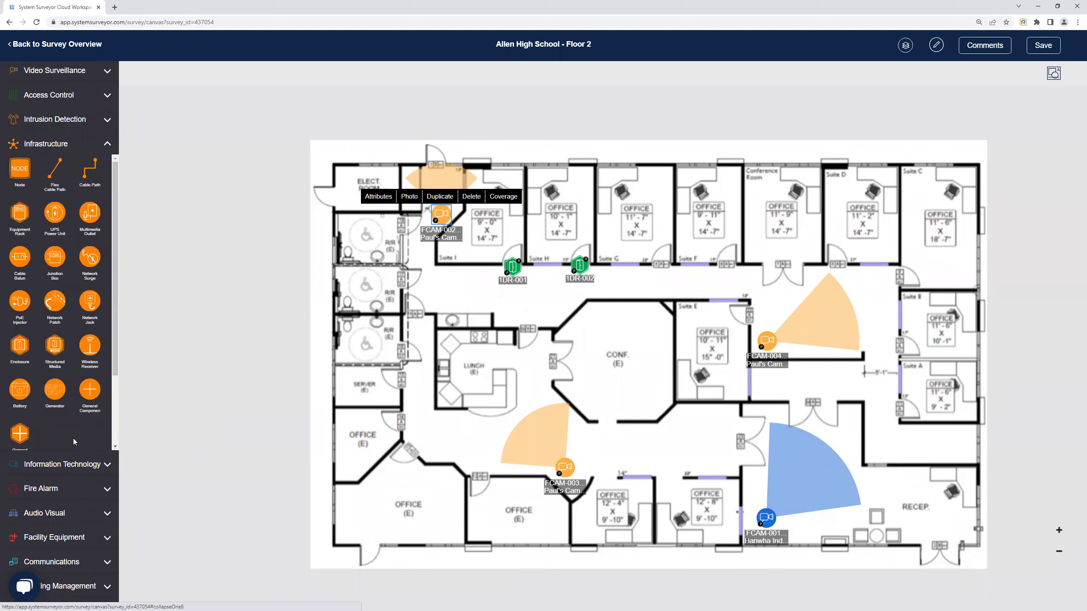
left_click_drag(60, 178, 436, 333)
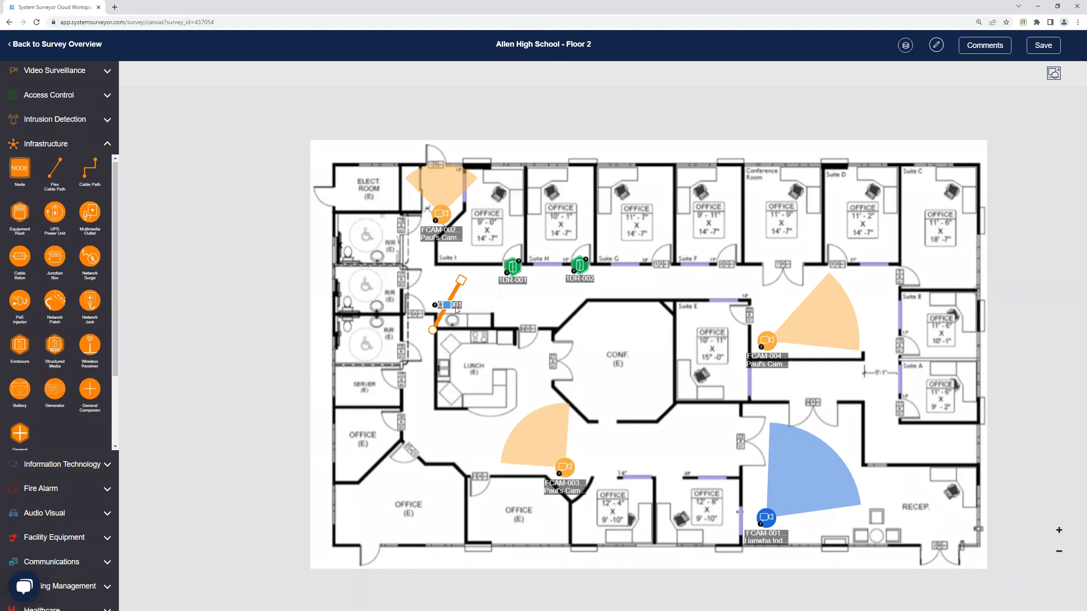
left_click(440, 308)
left_click(440, 308)
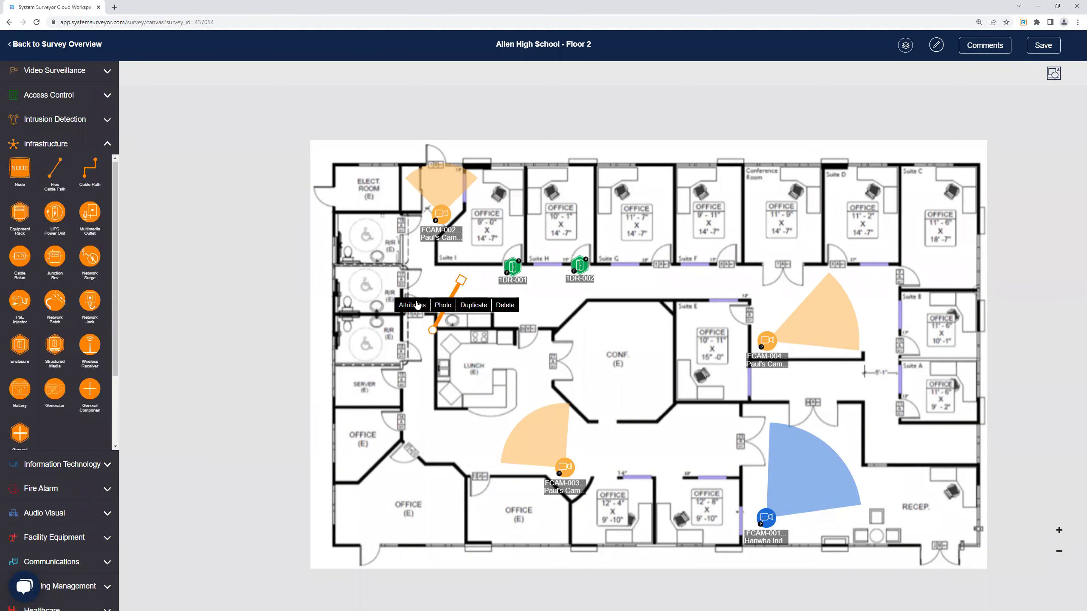
Apply the Test 1 profile to cable path CP-001, then delete it from the plan.
left_click(415, 306)
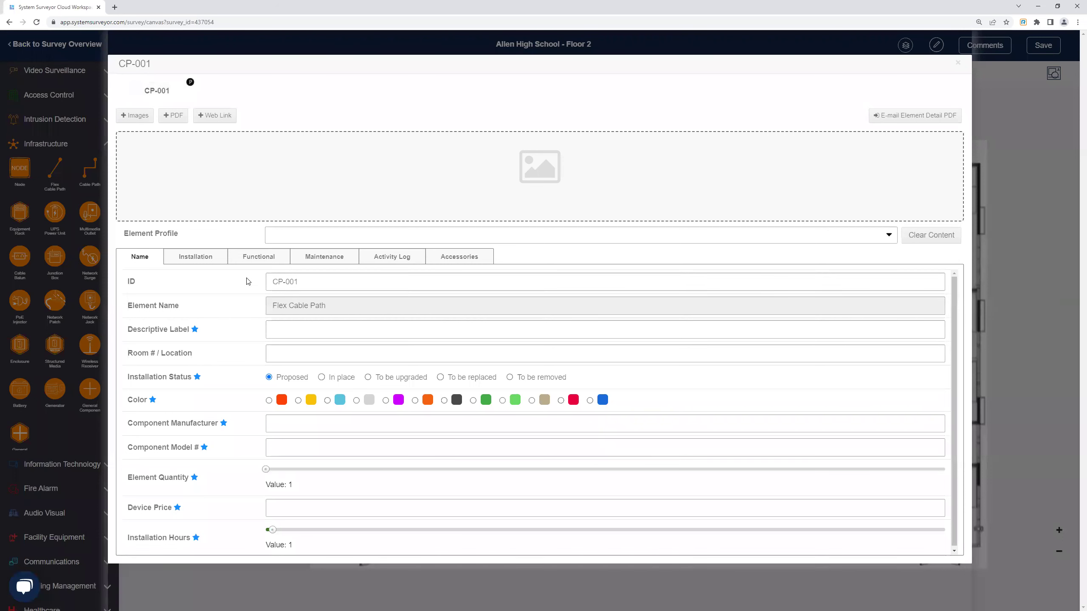
left_click(297, 236)
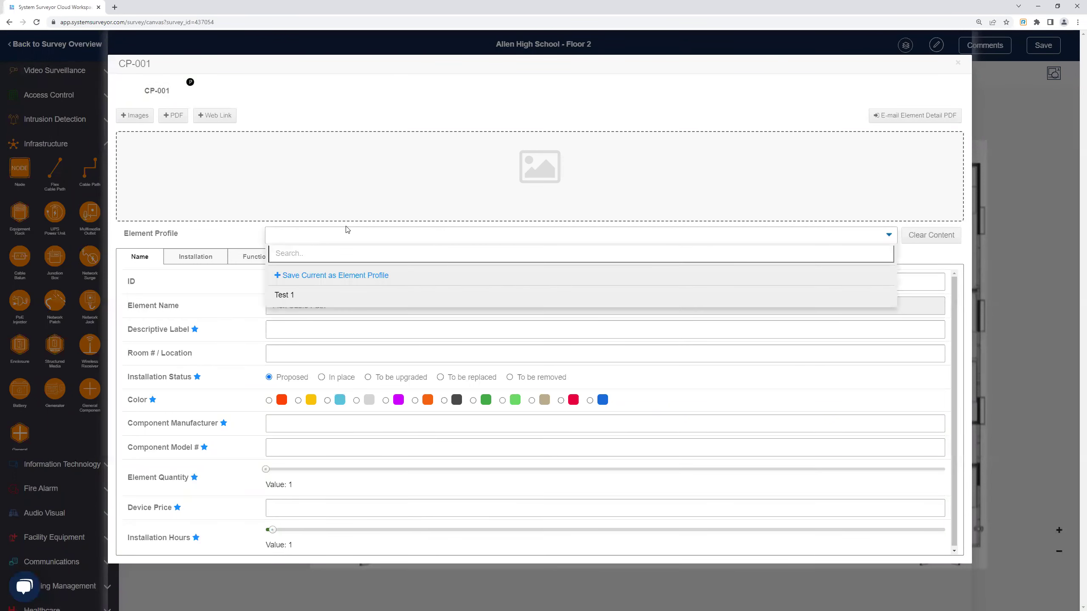
left_click(291, 301)
left_click(310, 239)
left_click(789, 77)
left_click(958, 63)
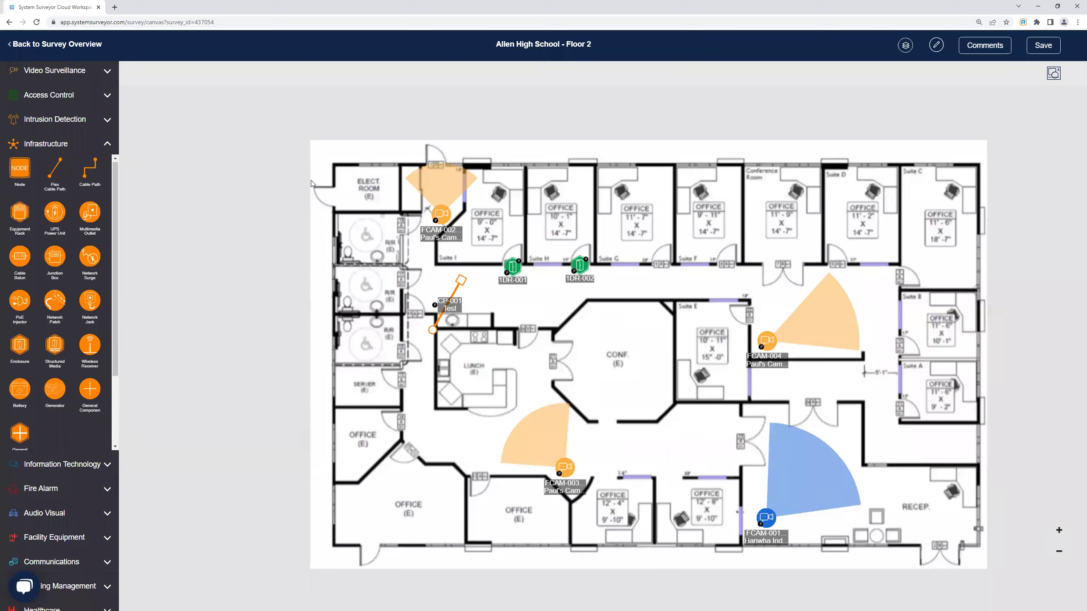
left_click(454, 309)
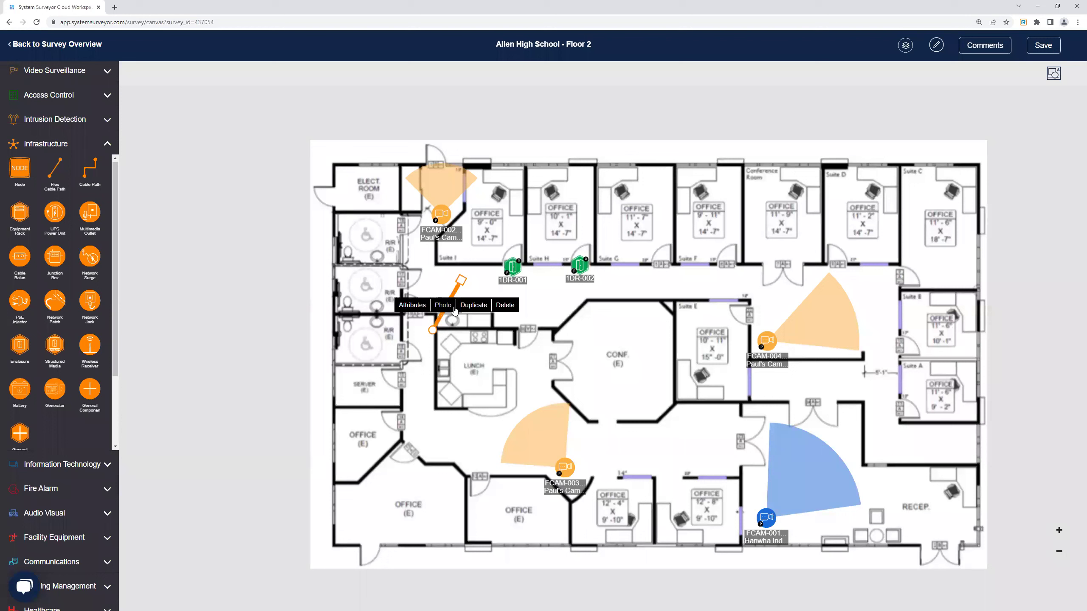
key("Delete")
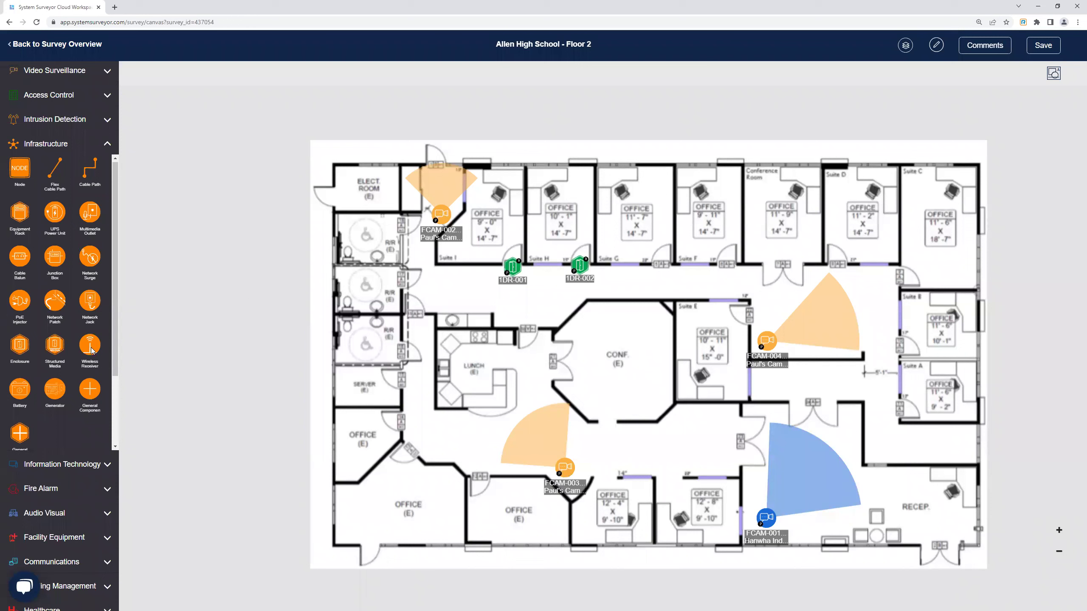
Place wireless receiver WRCV-001 near the restrooms with 90°, 7 ft coverage.
left_click_drag(91, 351, 251, 336)
left_click_drag(427, 301, 444, 305)
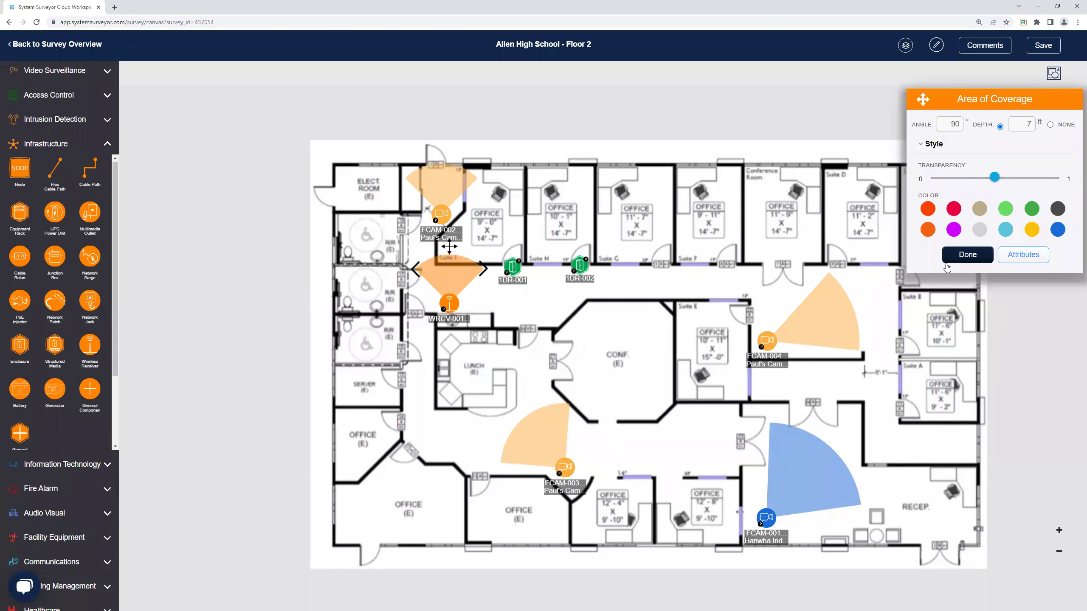
left_click_drag(439, 307, 441, 306)
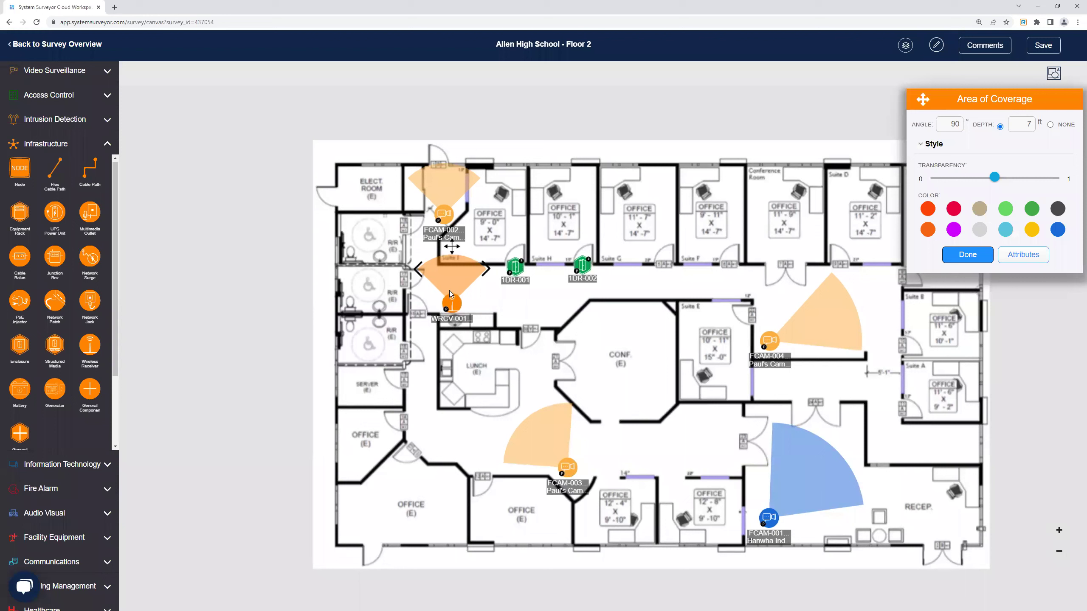
left_click(967, 255)
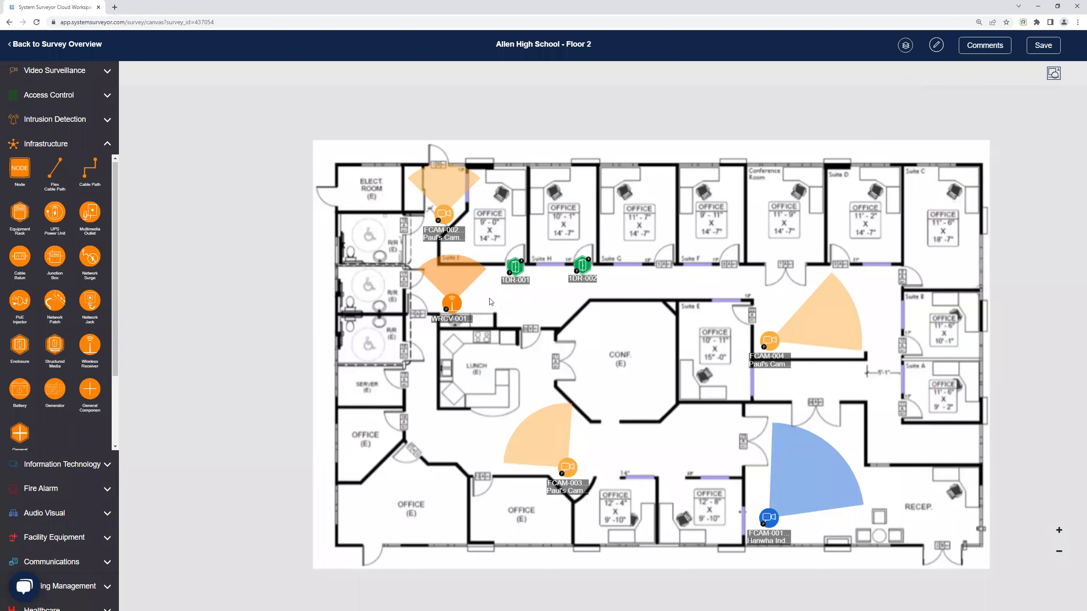
Delete wireless receiver WRCV-001 from the plan, confirming the removal.
left_click(451, 305)
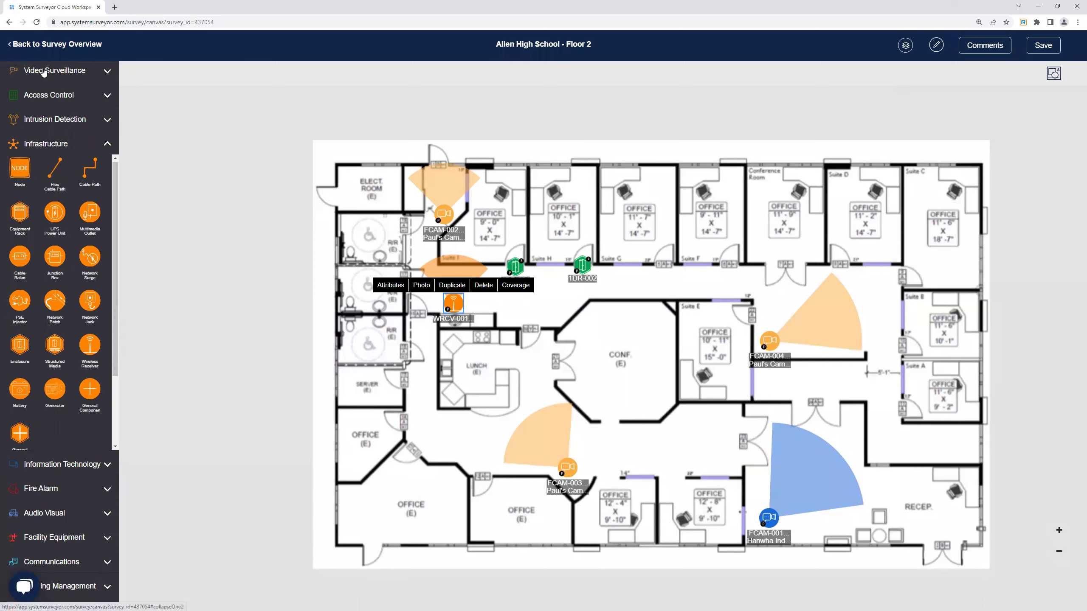
left_click(43, 70)
left_click(483, 285)
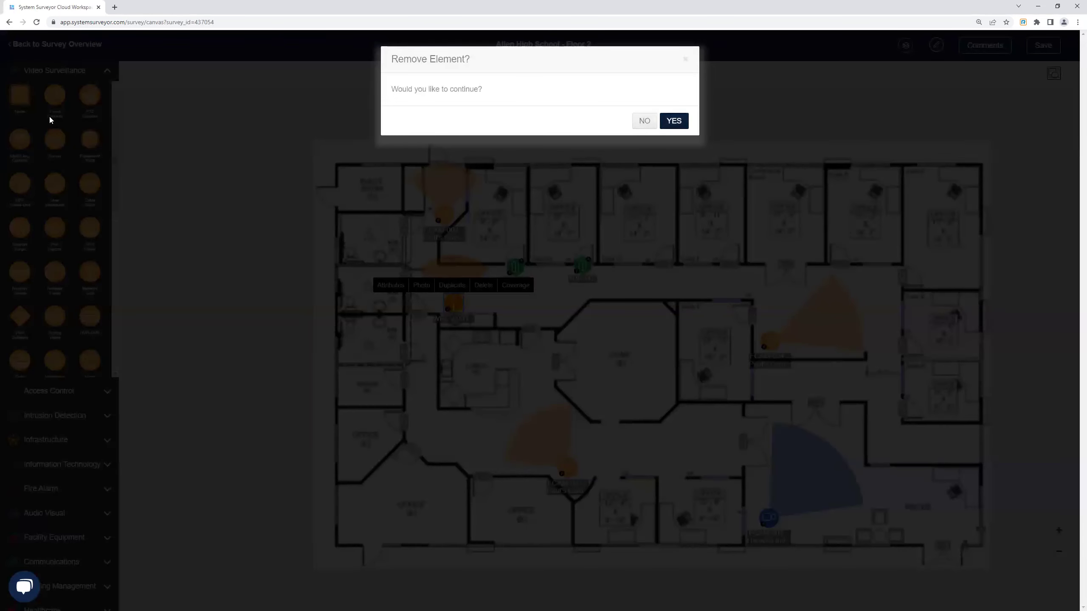
key("Return")
Place a multi-lens camera above the lunch room and add a fifth coverage area.
left_click_drag(20, 140, 453, 296)
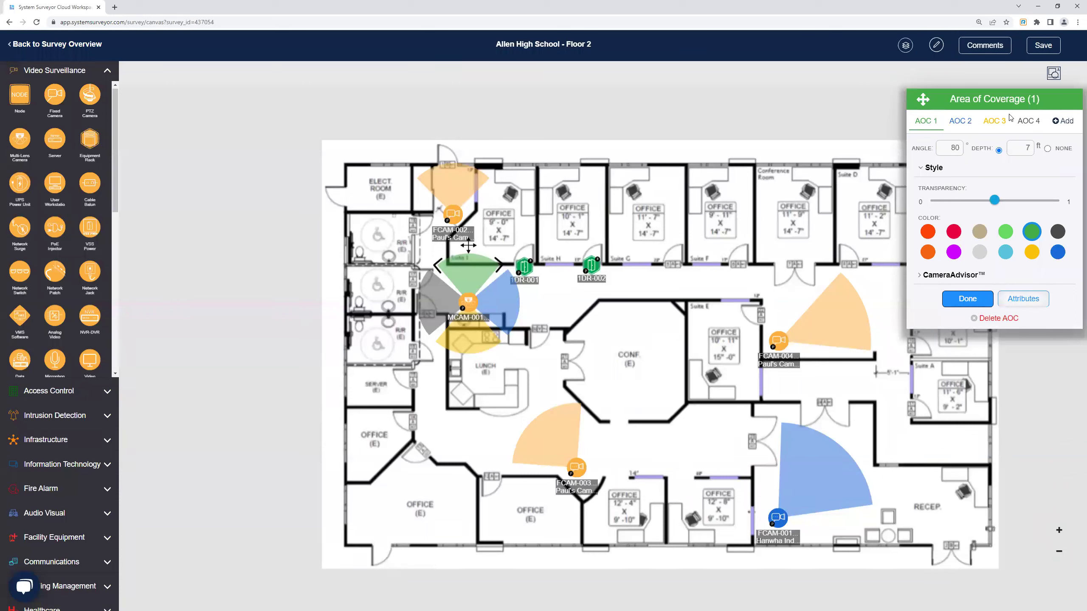
left_click(1030, 120)
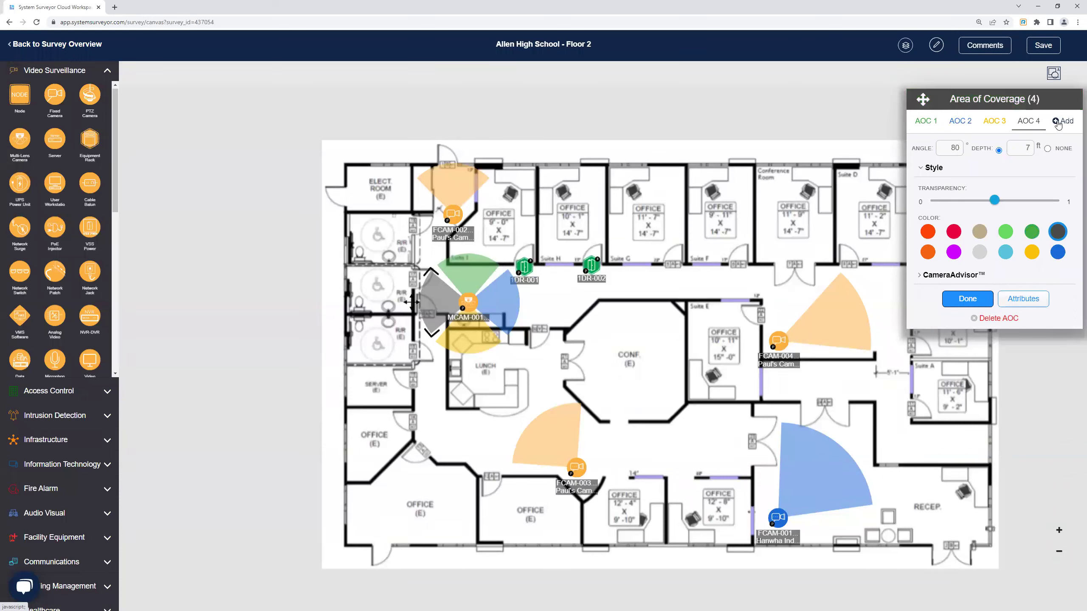
left_click(1058, 122)
left_click(1009, 127)
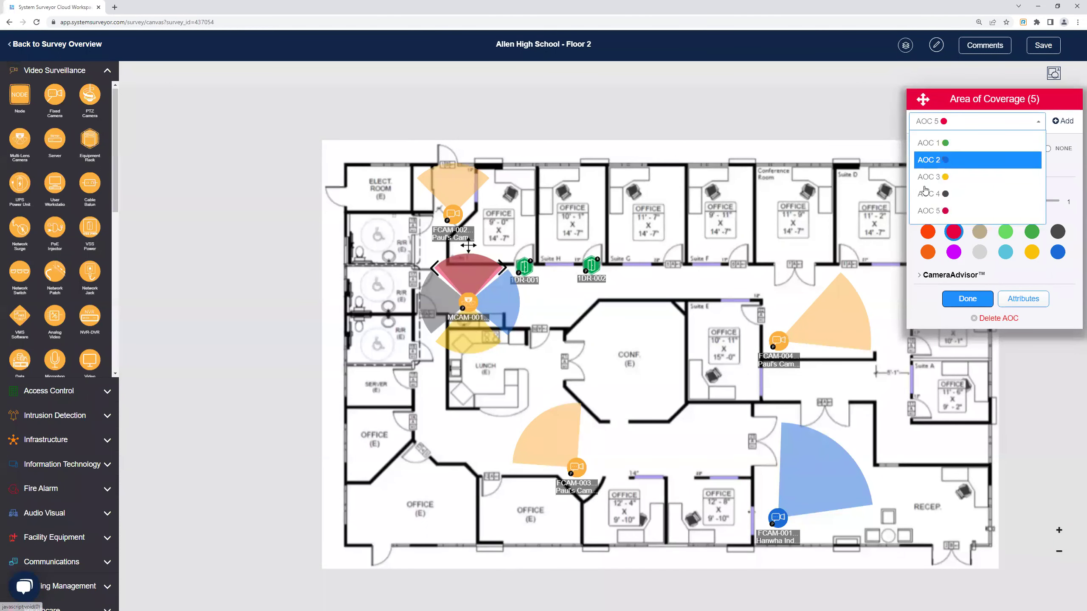
left_click(940, 210)
Delete coverage areas 5, 4 and 3, then shorten the blue coverage area to 6 ft.
left_click(1002, 321)
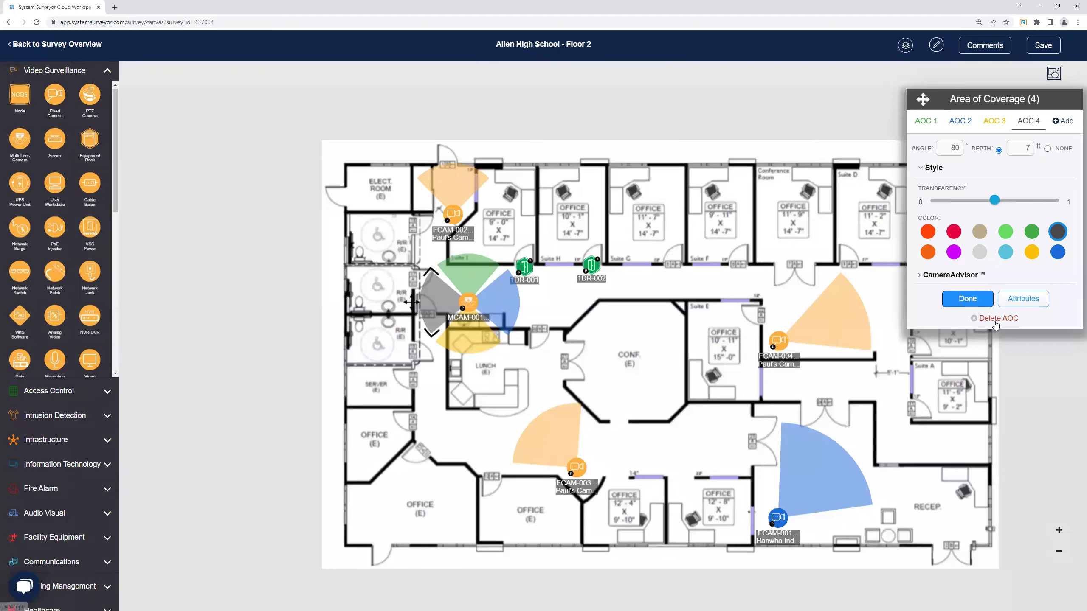
left_click(995, 320)
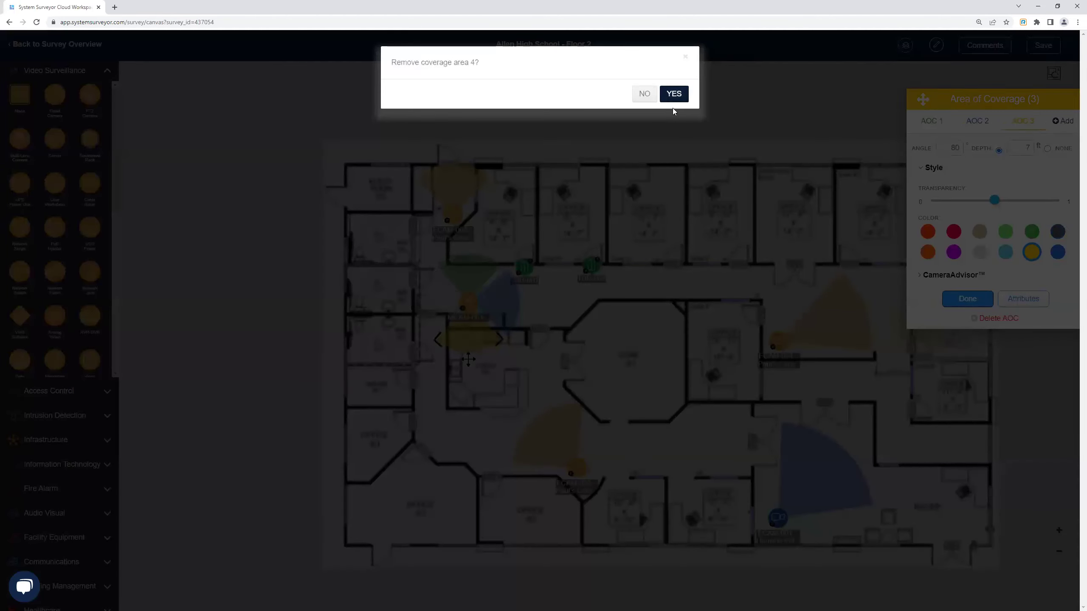
left_click(673, 96)
left_click(987, 321)
left_click(673, 94)
left_click_drag(517, 358, 468, 344)
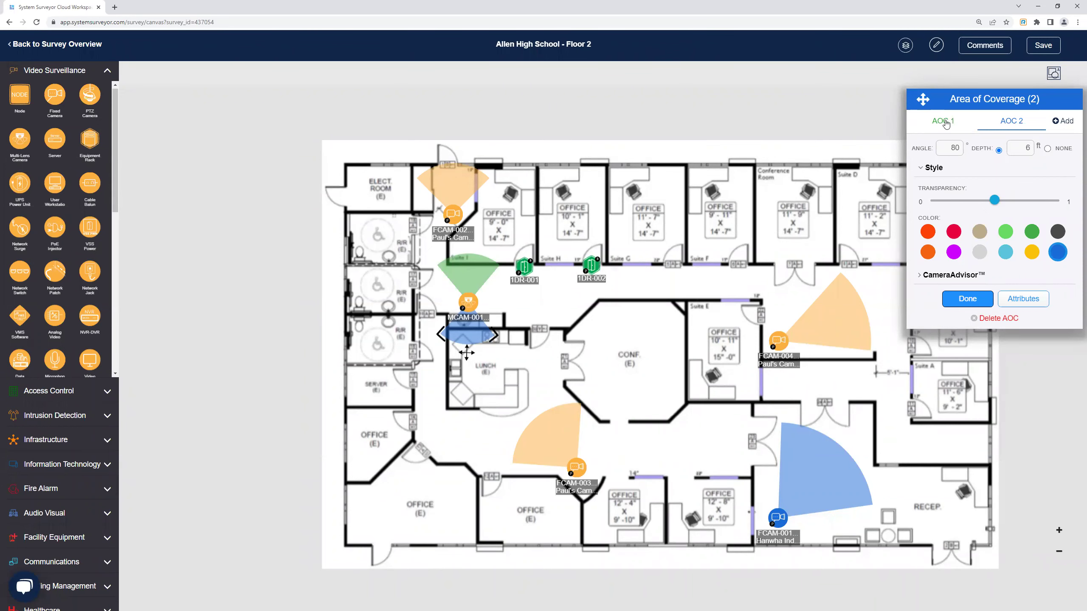
left_click(1023, 300)
left_click(323, 234)
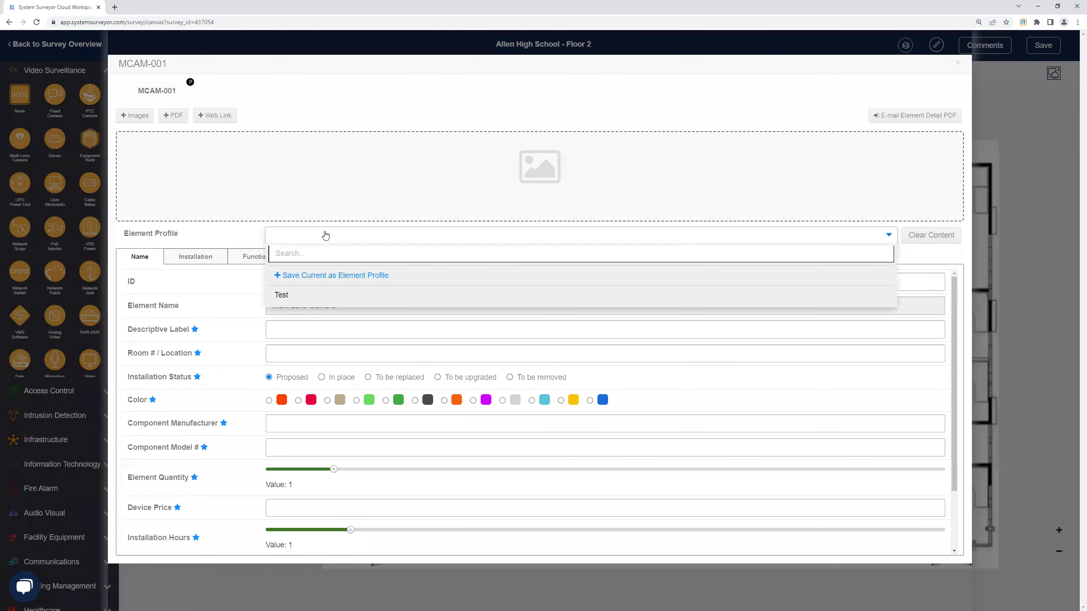
left_click(329, 275)
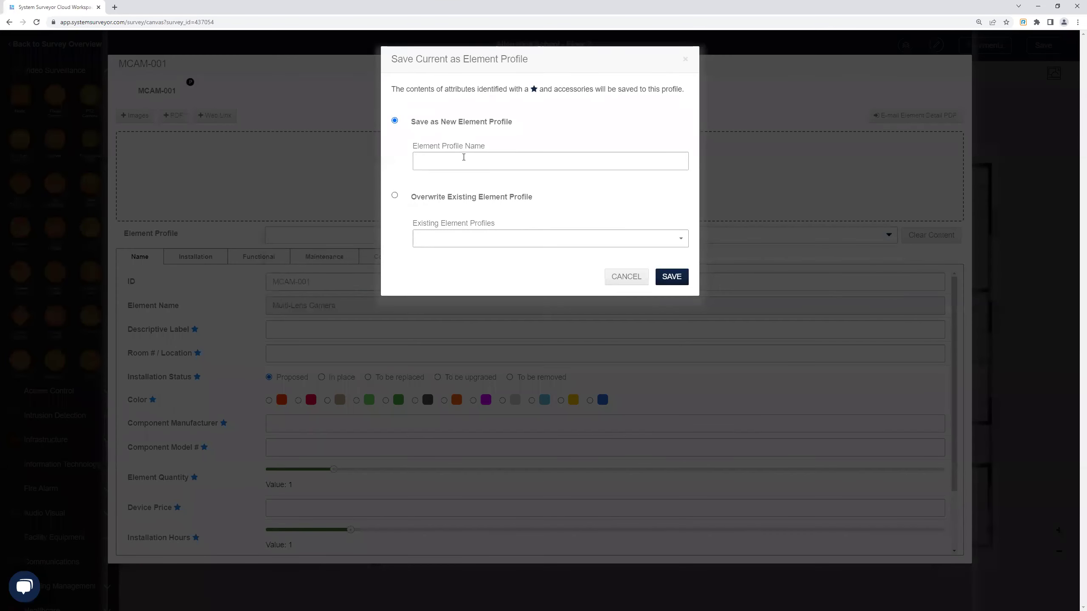
type("Test")
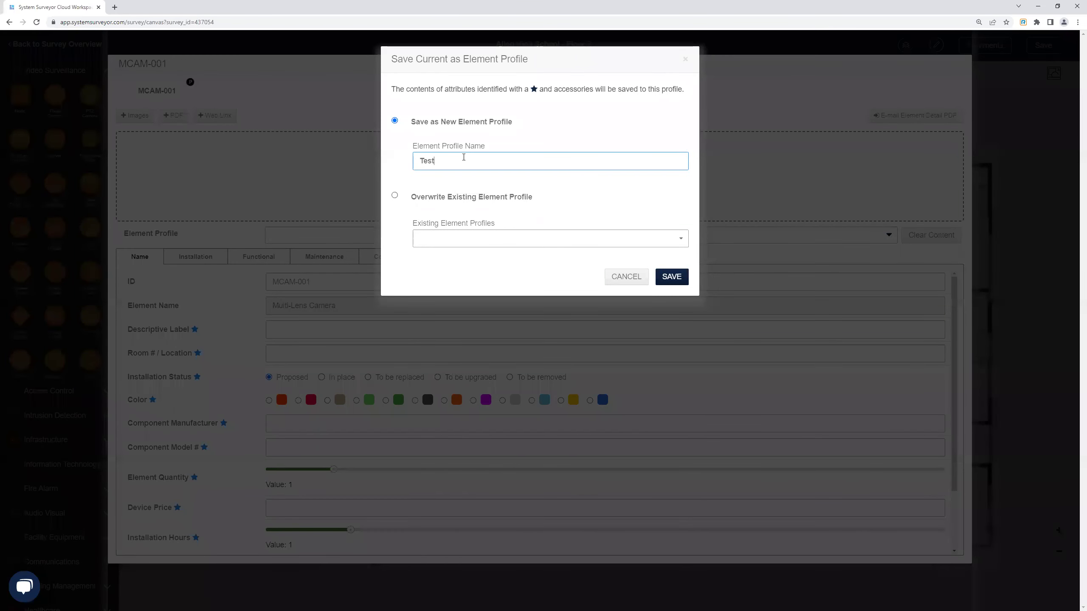
left_click(671, 277)
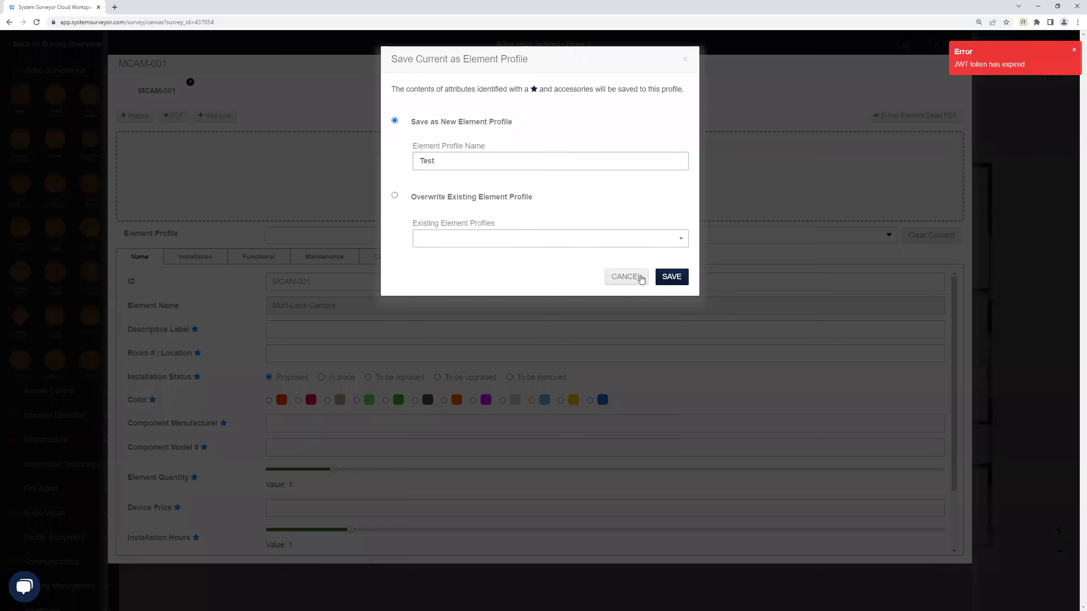
left_click(634, 283)
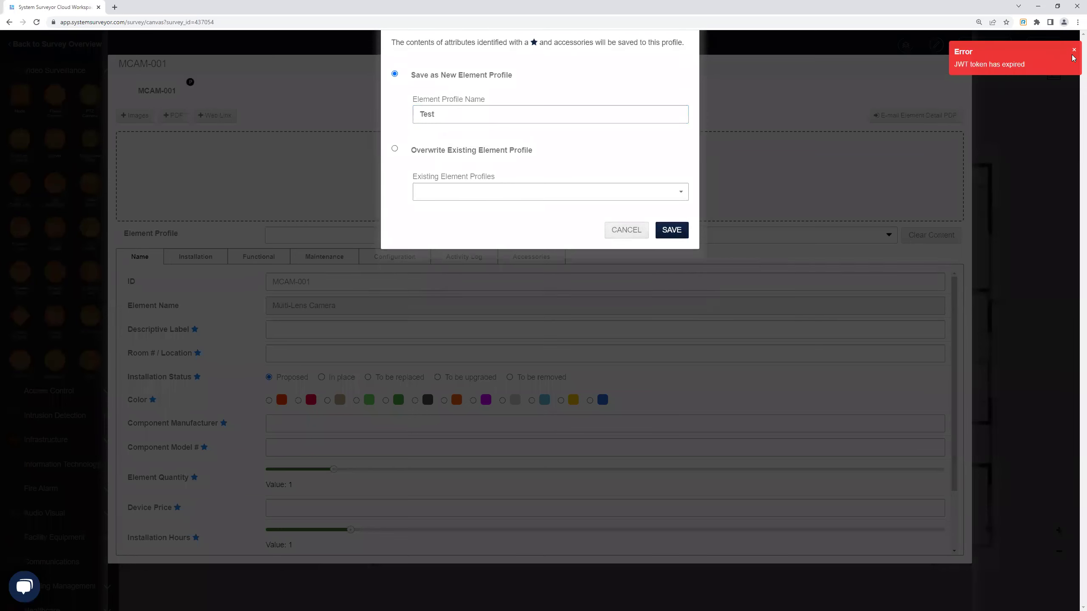
left_click(958, 65)
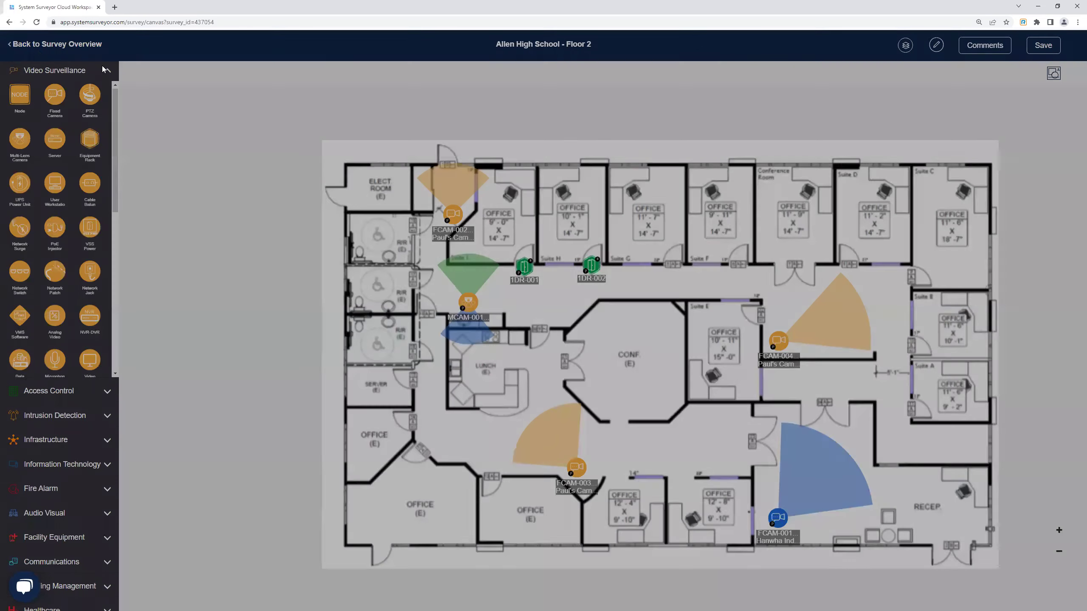
Save the survey, return to the site list and log out of the account.
left_click(35, 48)
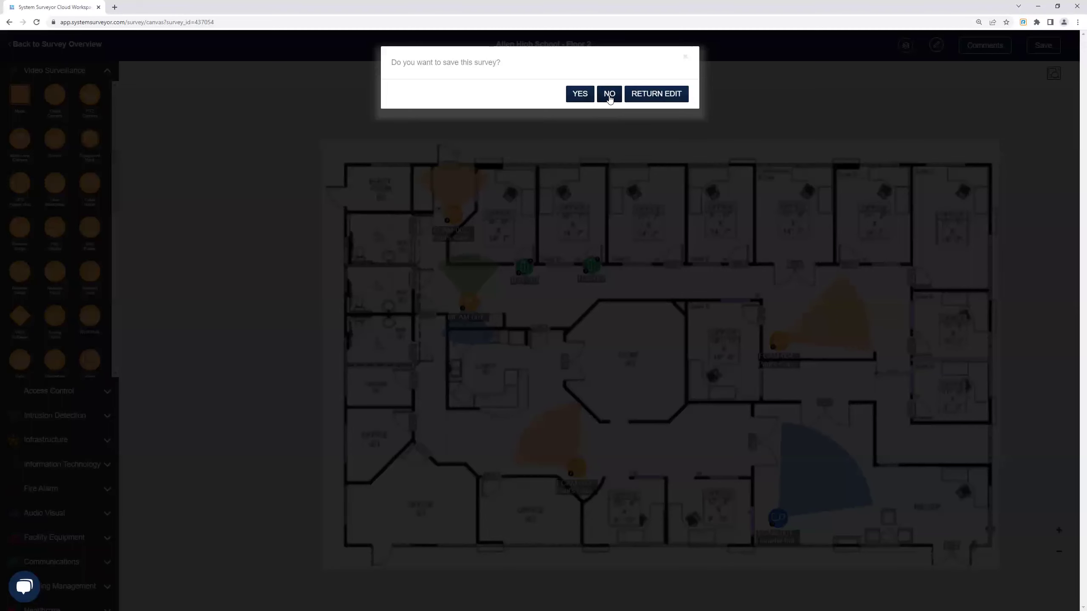
left_click(592, 94)
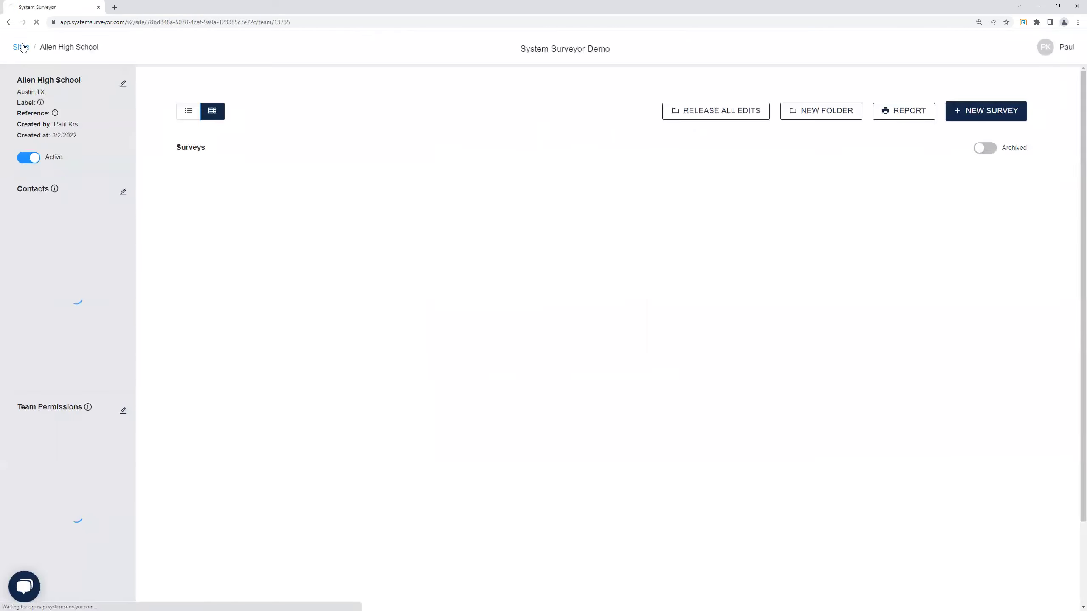
left_click(22, 46)
left_click(18, 44)
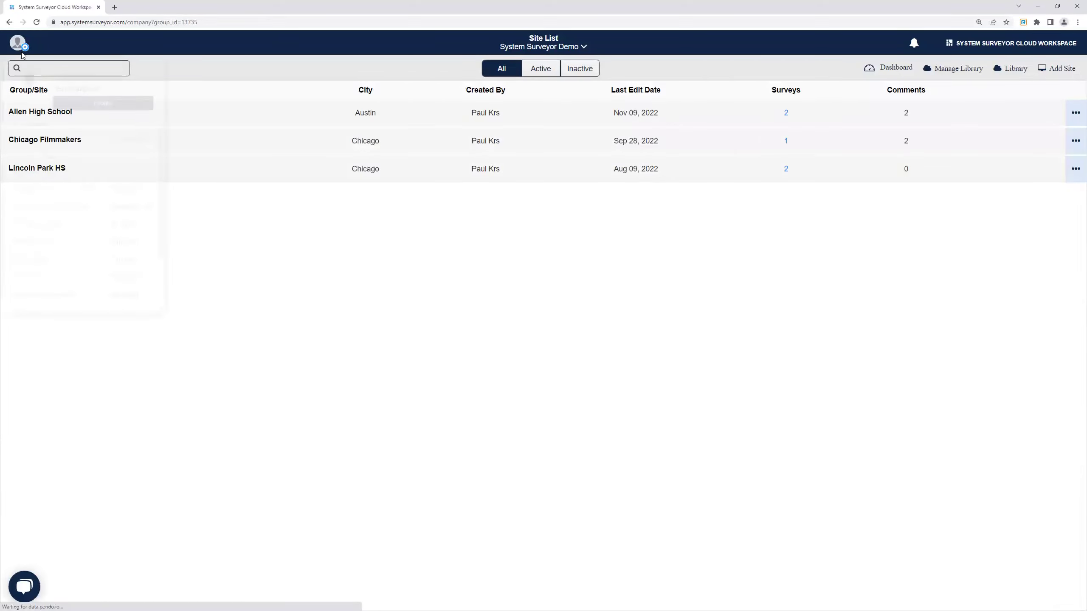
scroll(44, 279, "down", 3)
left_click(91, 302)
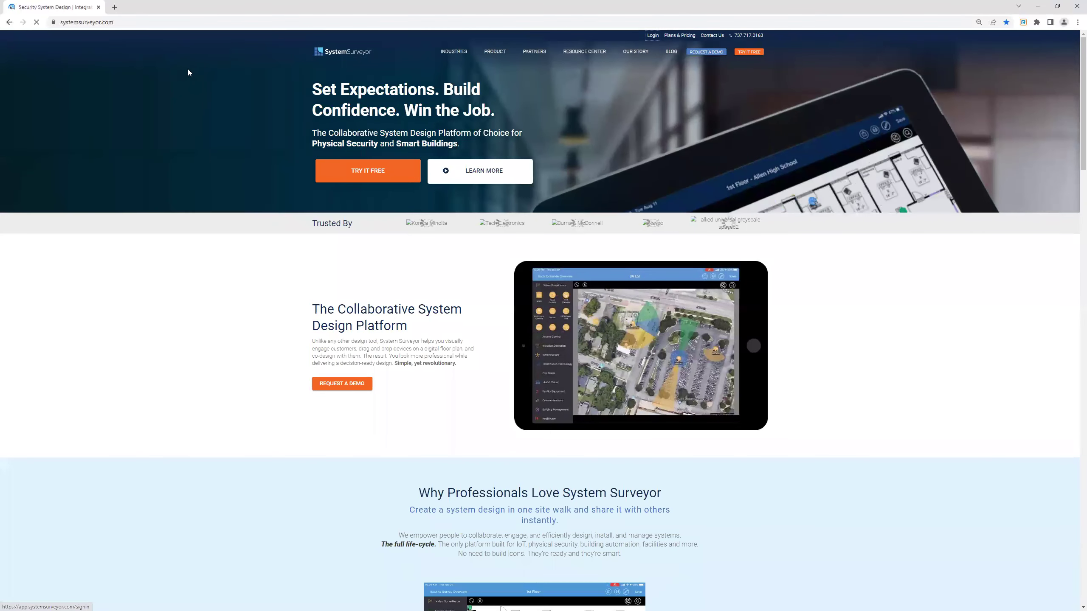
Sign back in with the saved account e-mail and the account password.
left_click(649, 37)
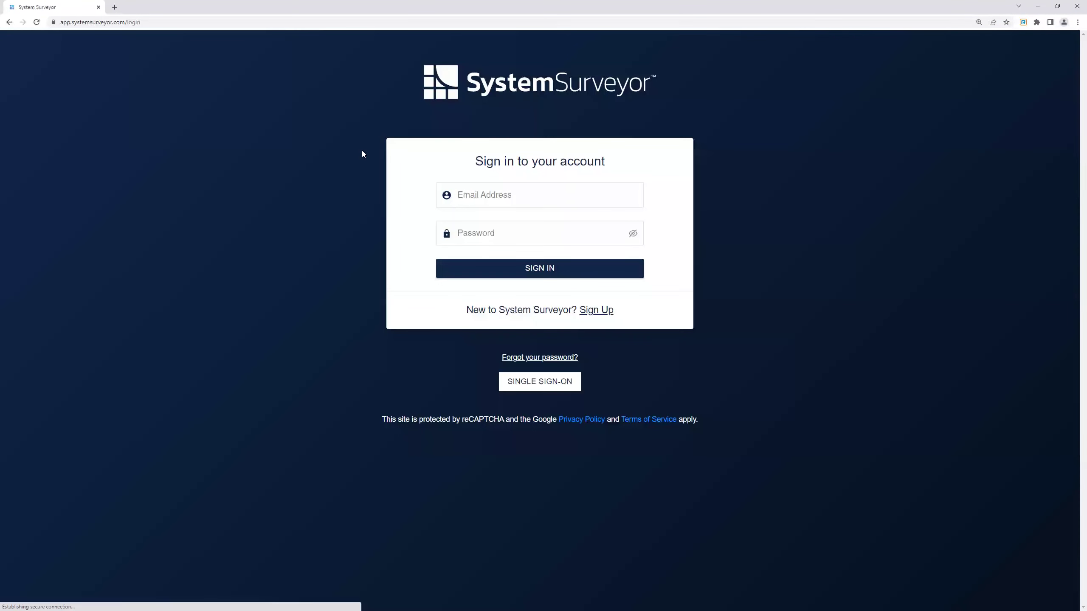
left_click(508, 199)
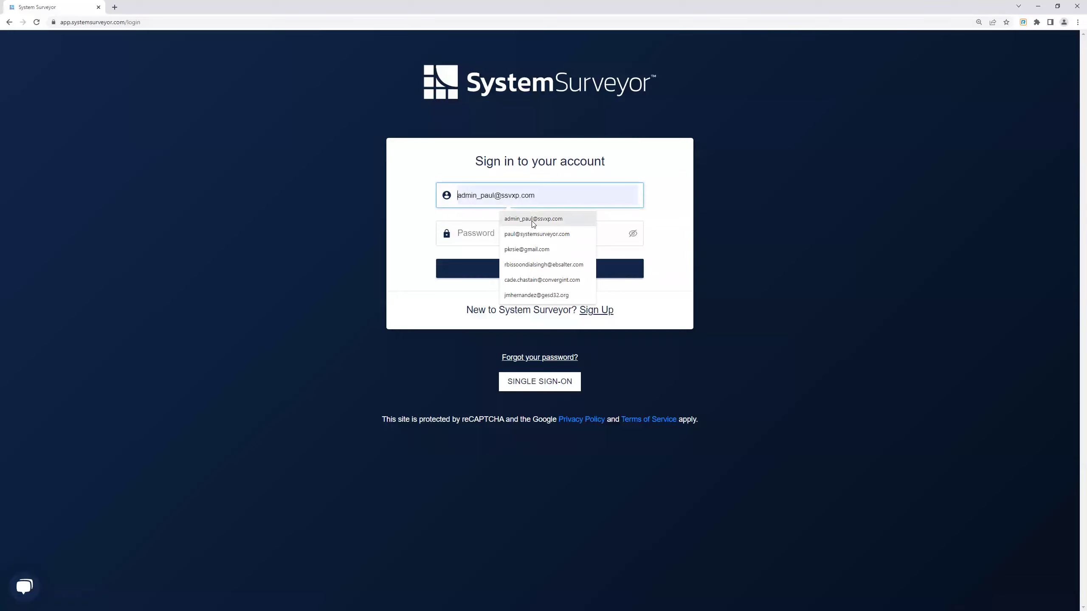
left_click(537, 234)
left_click(501, 235)
type("••")
key("Return")
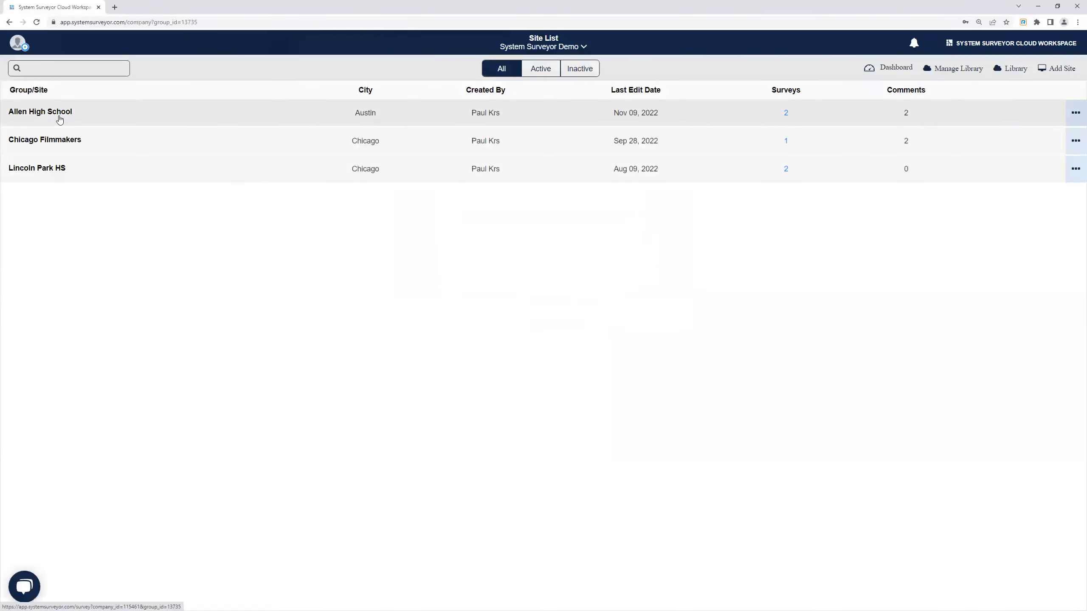
Open the Allen High School Floor 2 survey for editing.
left_click(59, 118)
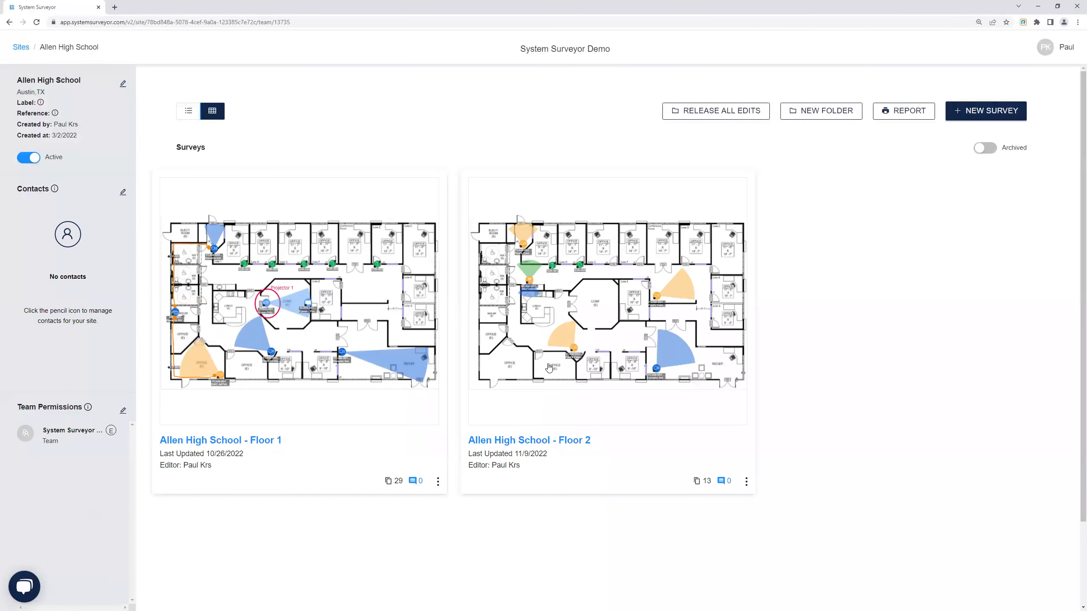
left_click(549, 367)
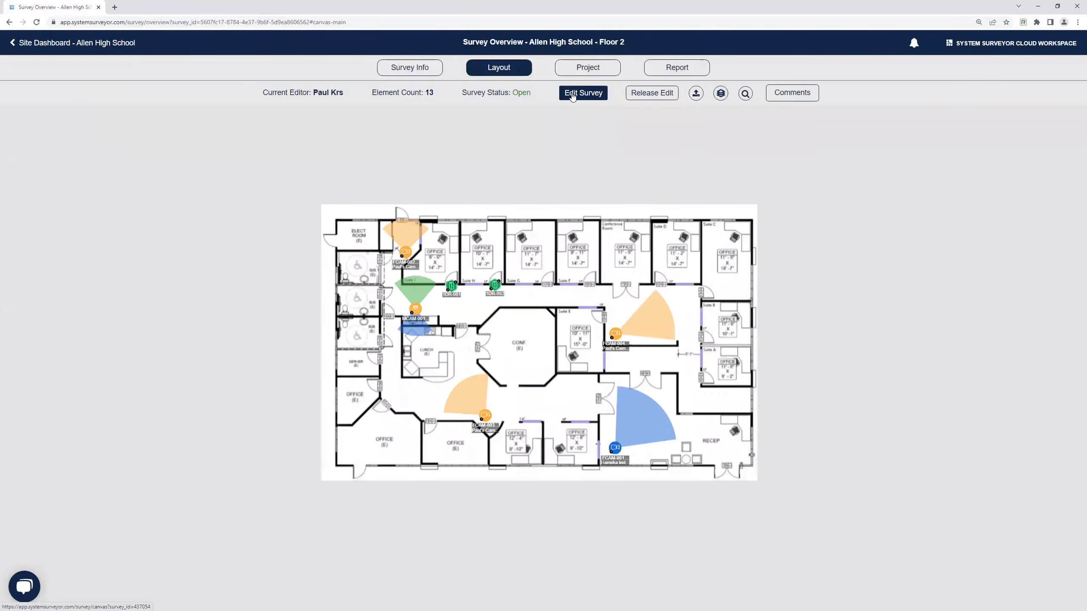
left_click(573, 99)
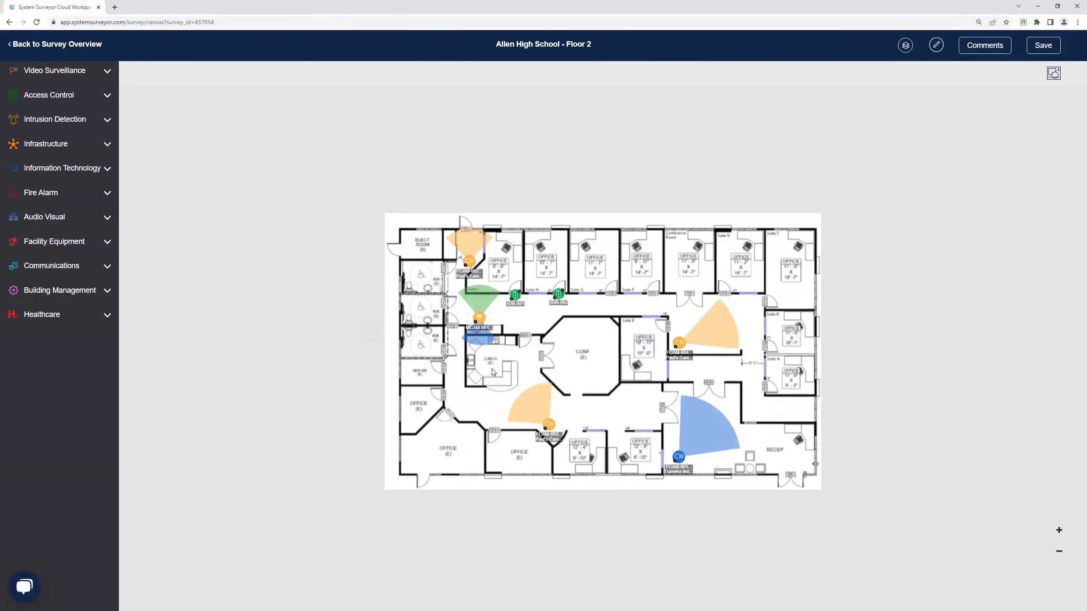
Save MCAM-001's current attributes as a new element profile named 'Test 2'.
left_click(481, 319)
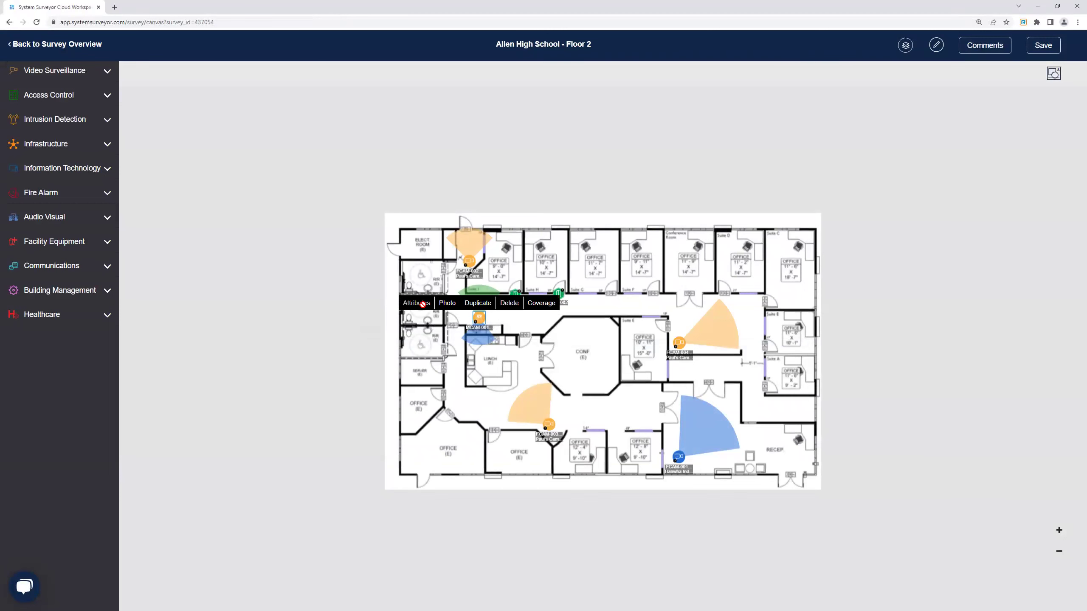
left_click(423, 309)
left_click(365, 240)
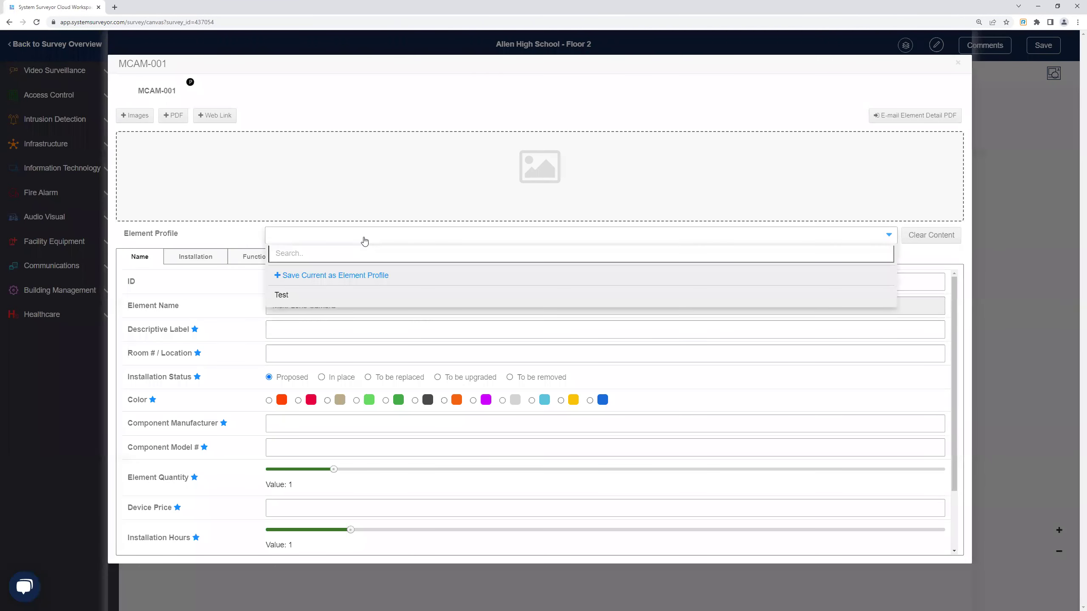
left_click(342, 277)
left_click(456, 161)
type("Test 2")
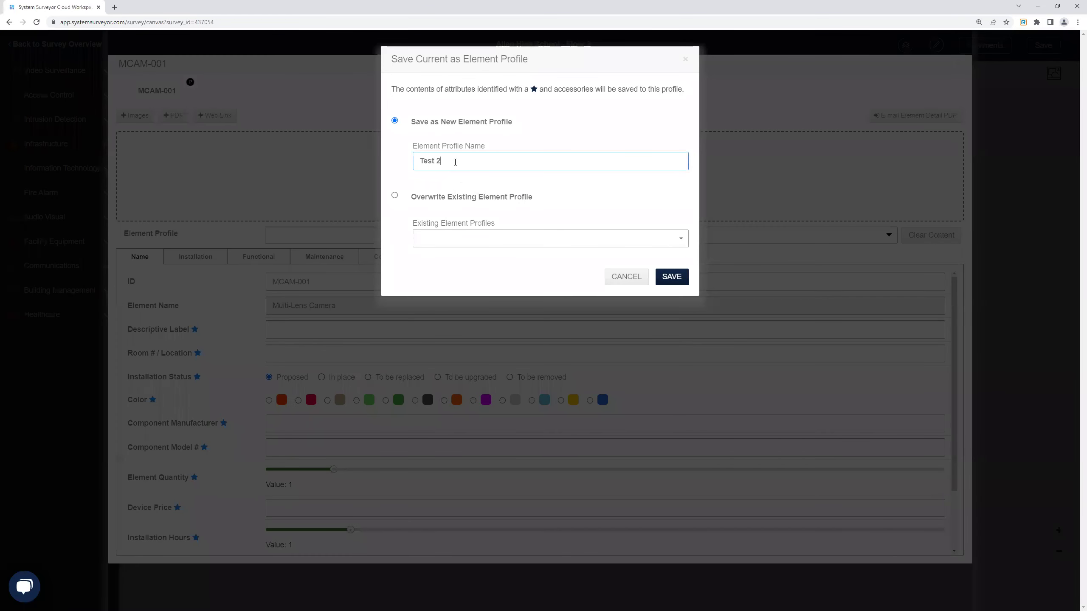
left_click(670, 281)
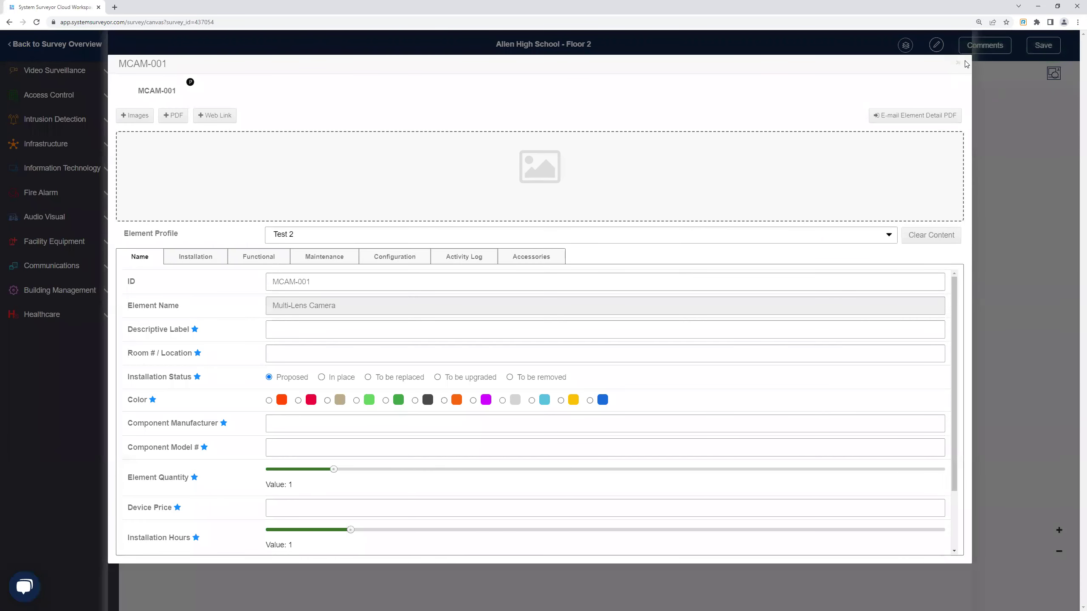
left_click(958, 63)
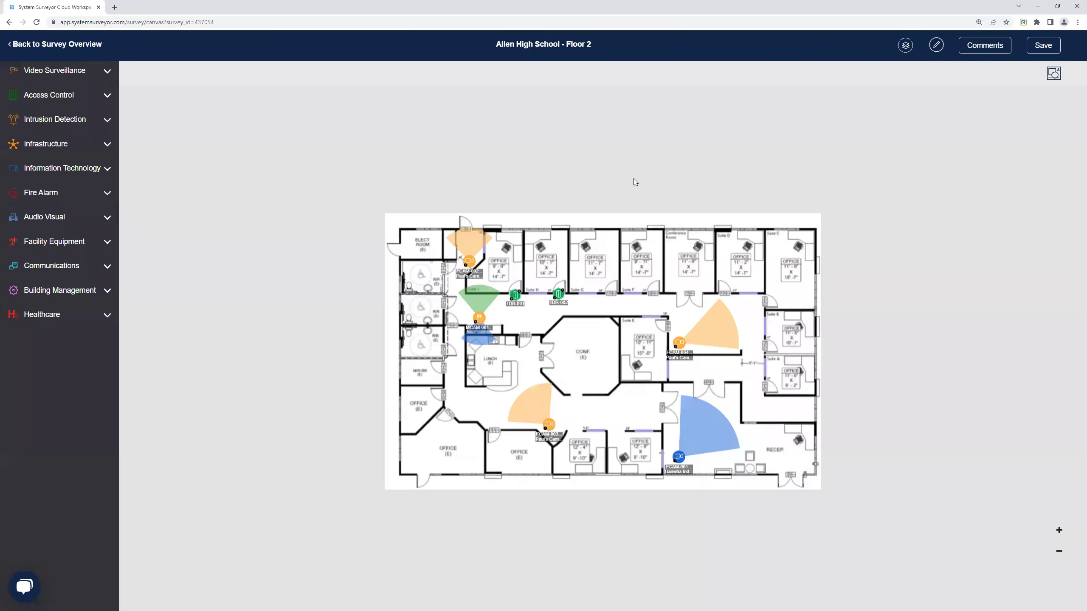
left_click(35, 76)
Drop a second multi-lens camera, MCAM-002, in the conference room and apply the Test 2 profile.
left_click_drag(343, 241, 581, 356)
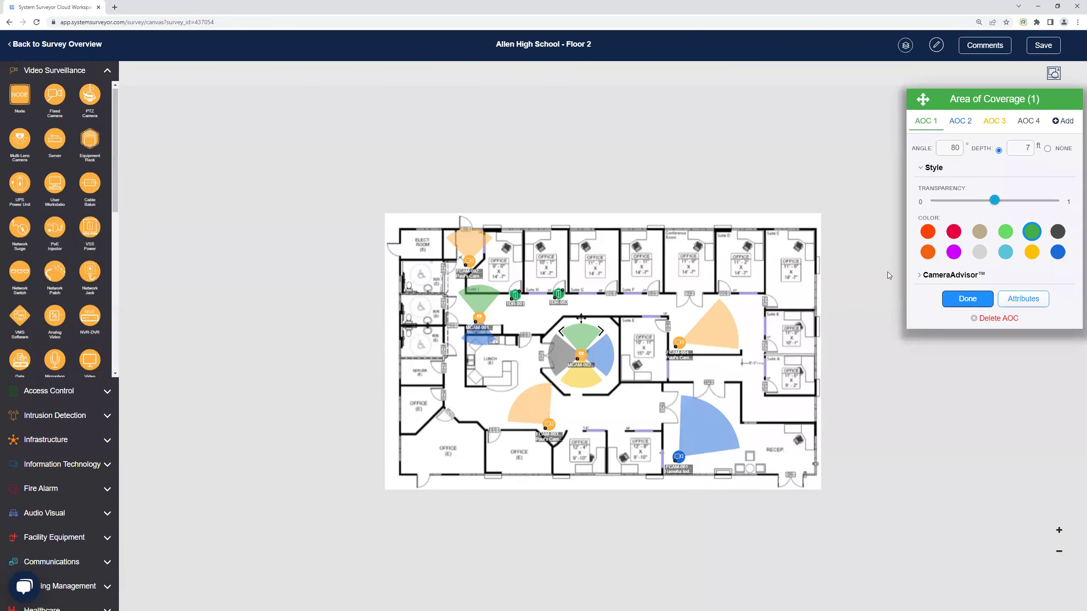
left_click(1037, 300)
left_click(512, 237)
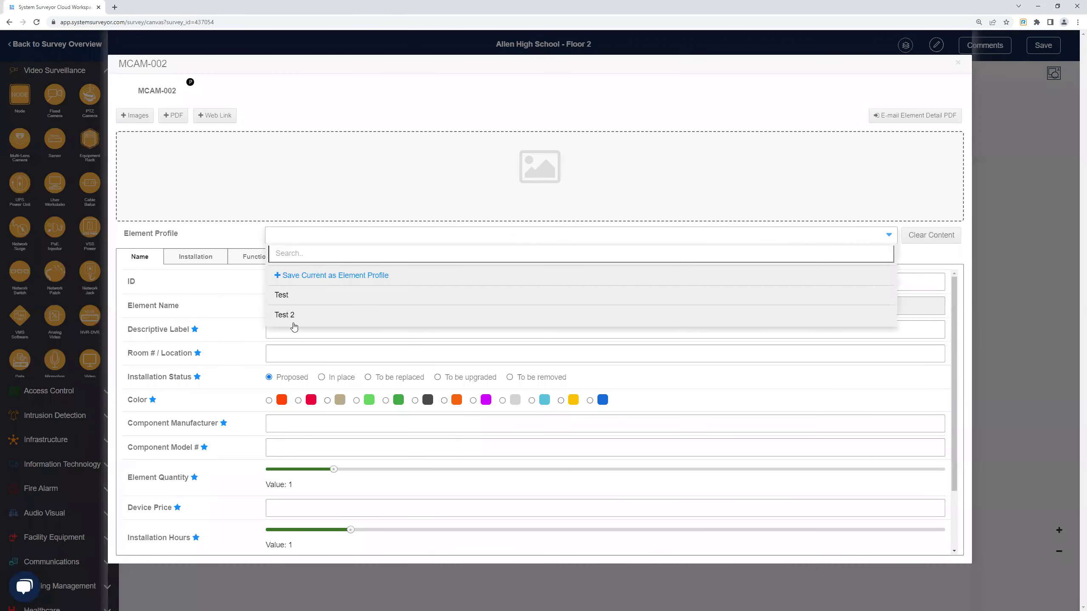
left_click(293, 316)
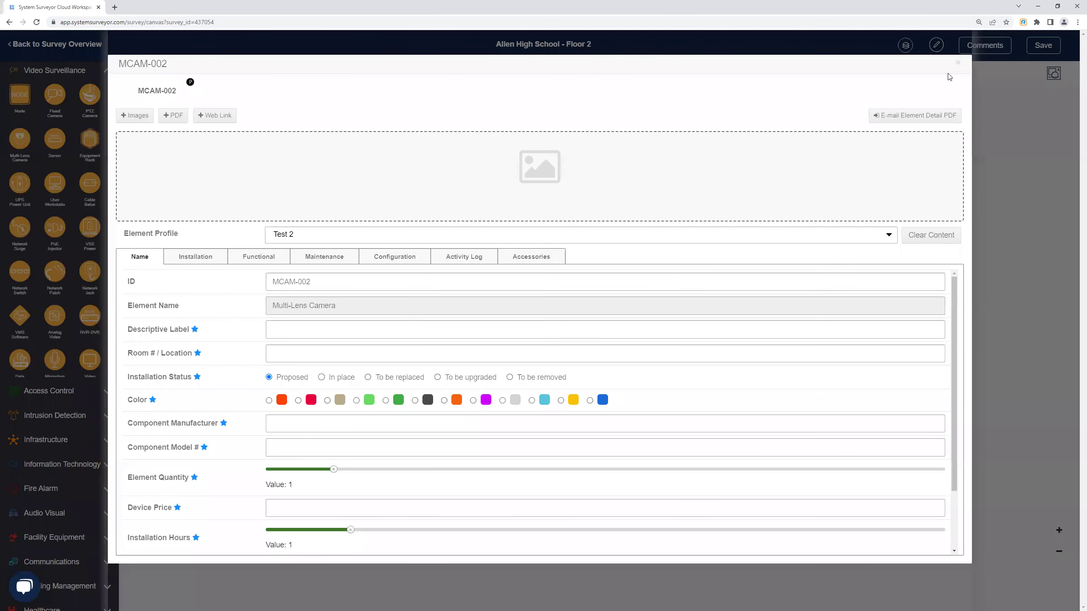
left_click(958, 64)
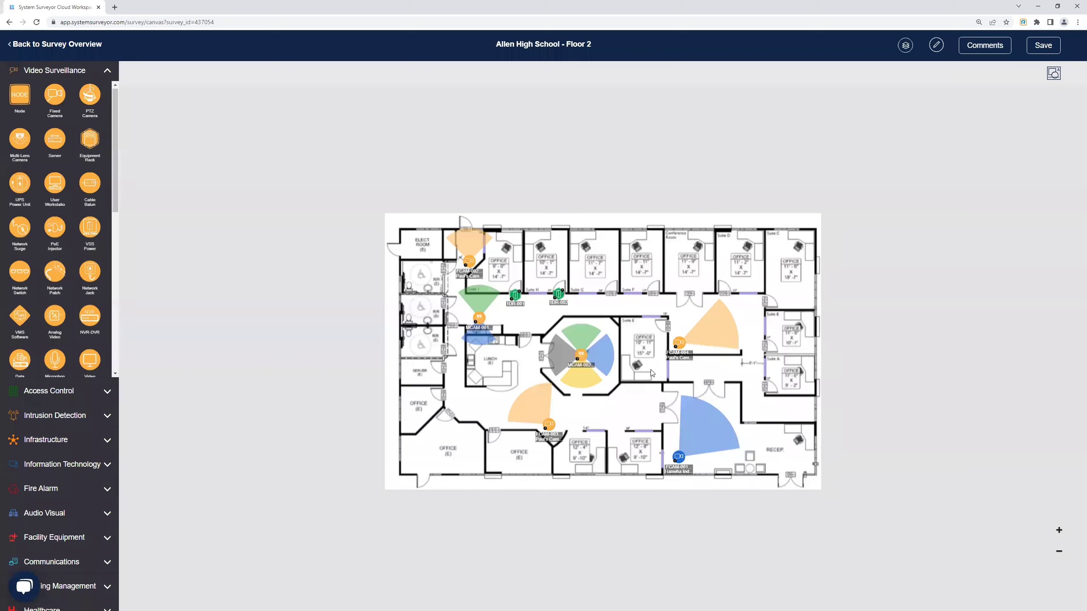
left_click(582, 356)
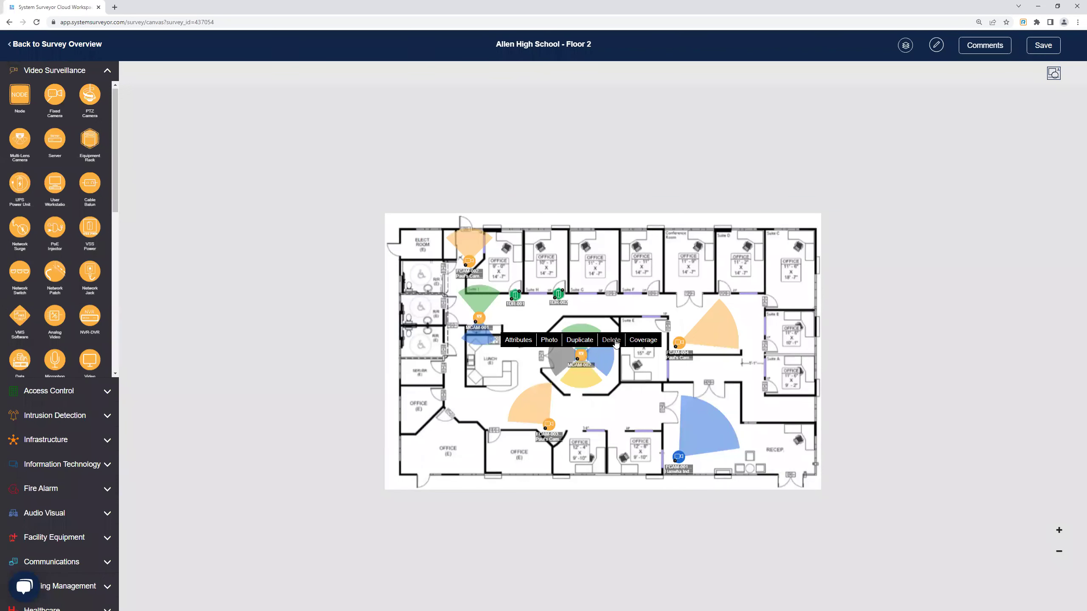
Delete multi-lens cameras MCAM-002 and MCAM-001 from the plan, confirming each removal.
left_click_drag(615, 342, 590, 357)
left_click(606, 378)
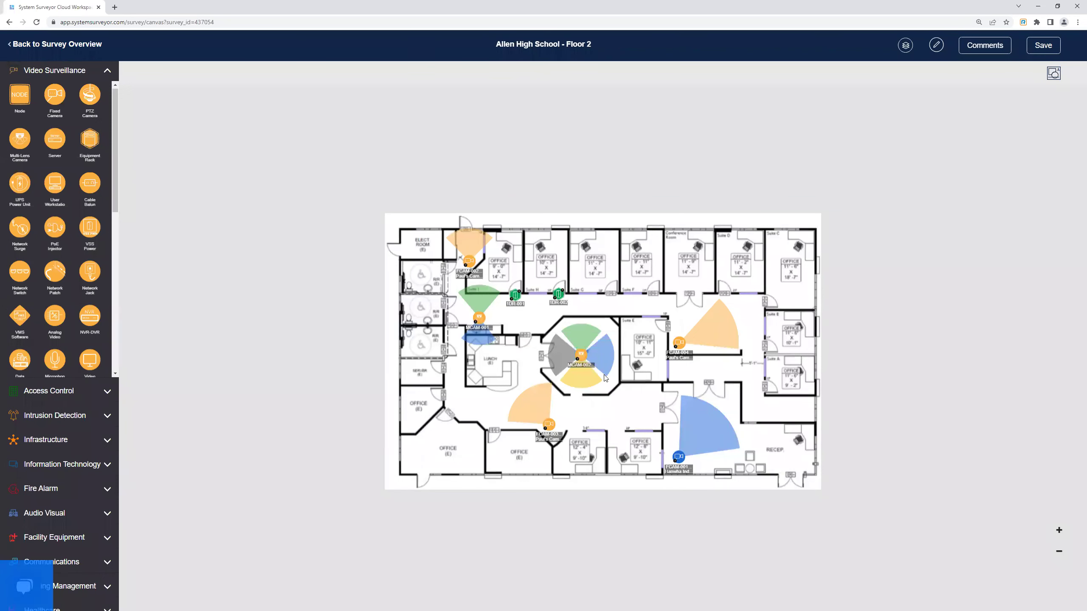
left_click(584, 358)
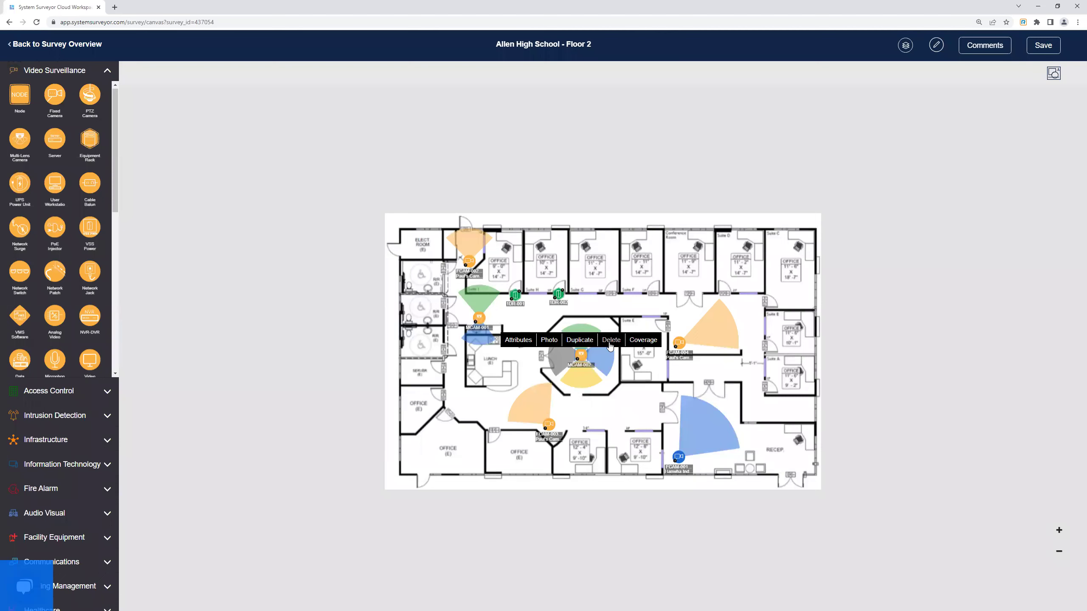
left_click(610, 343)
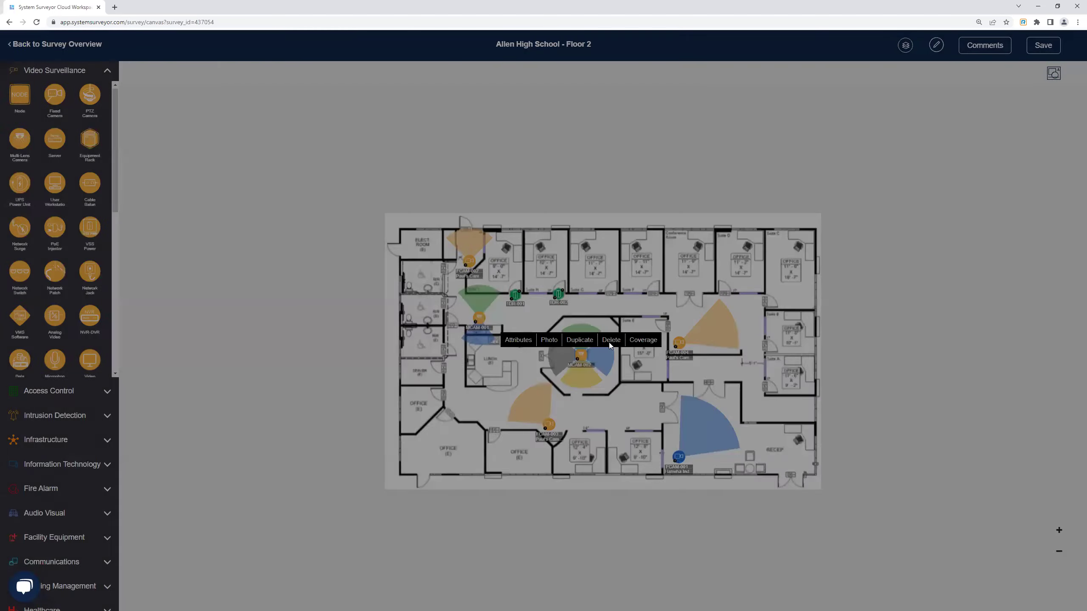
left_click(674, 122)
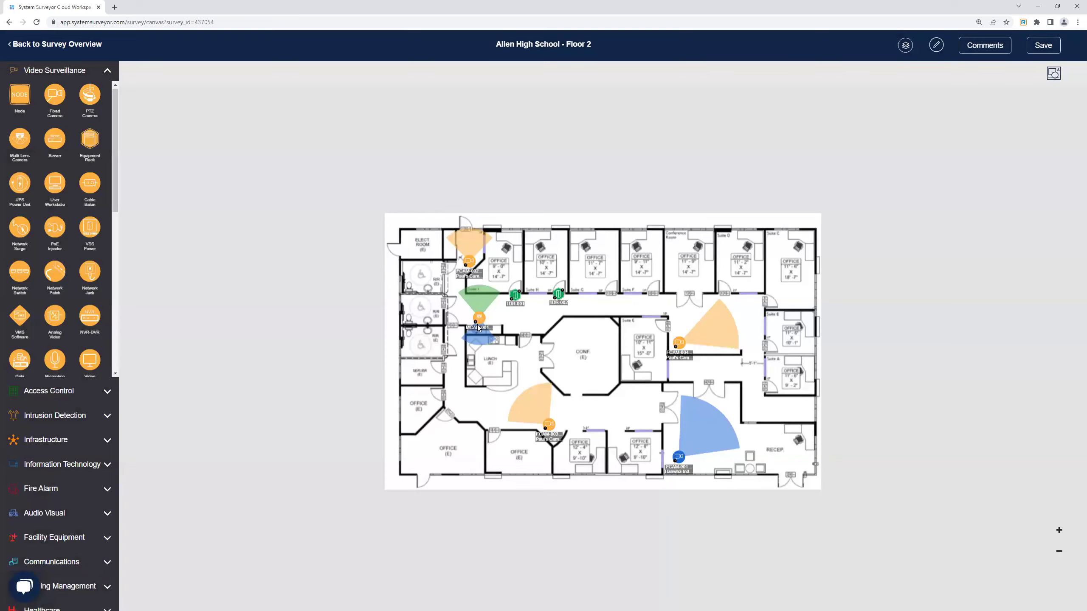
left_click(479, 323)
left_click(510, 302)
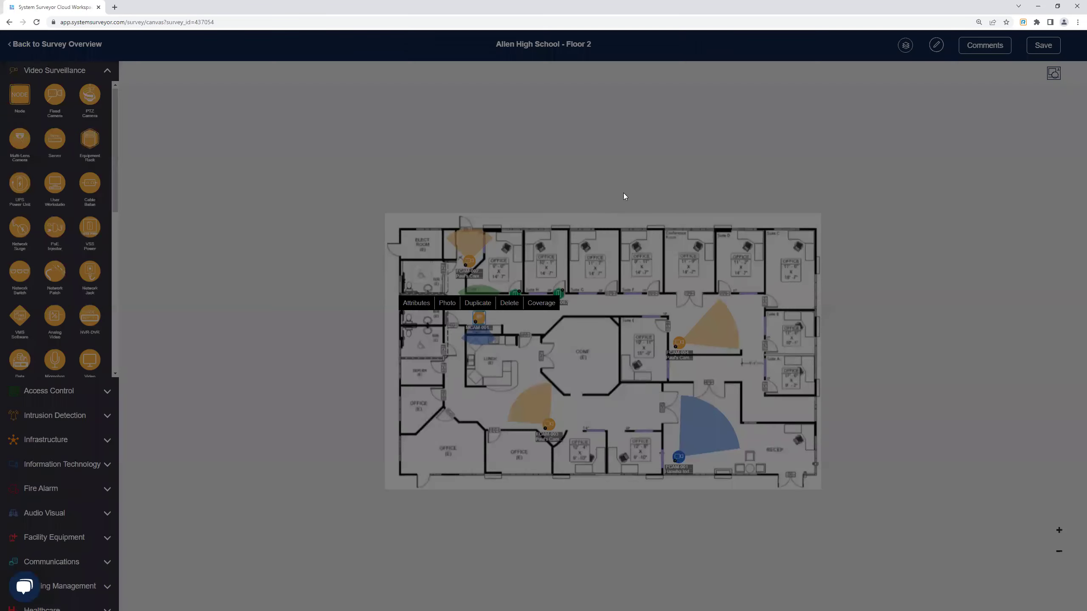
left_click(679, 121)
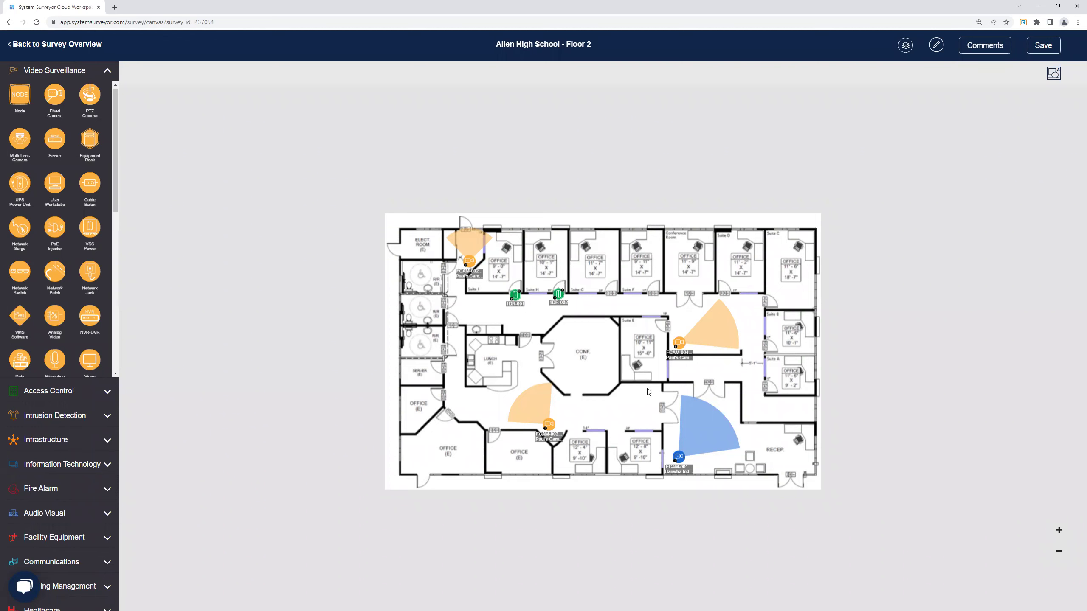
left_click(684, 346)
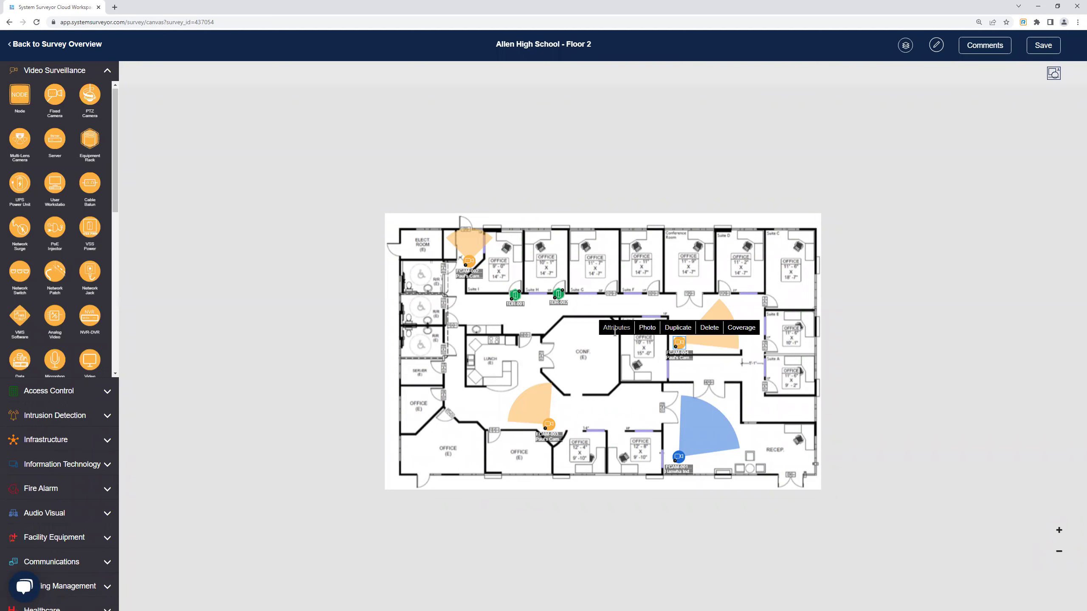
Switch FCAM-004 to the KRS-476 camera profile and delete its Arm Mount accessory.
left_click(615, 328)
left_click(532, 256)
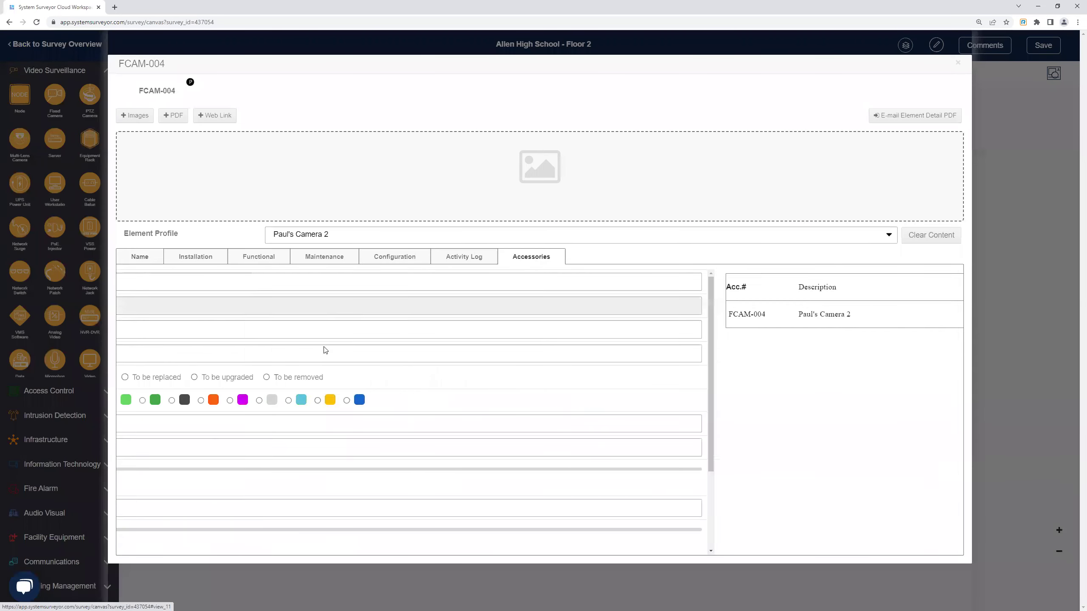
left_click(336, 243)
left_click(300, 294)
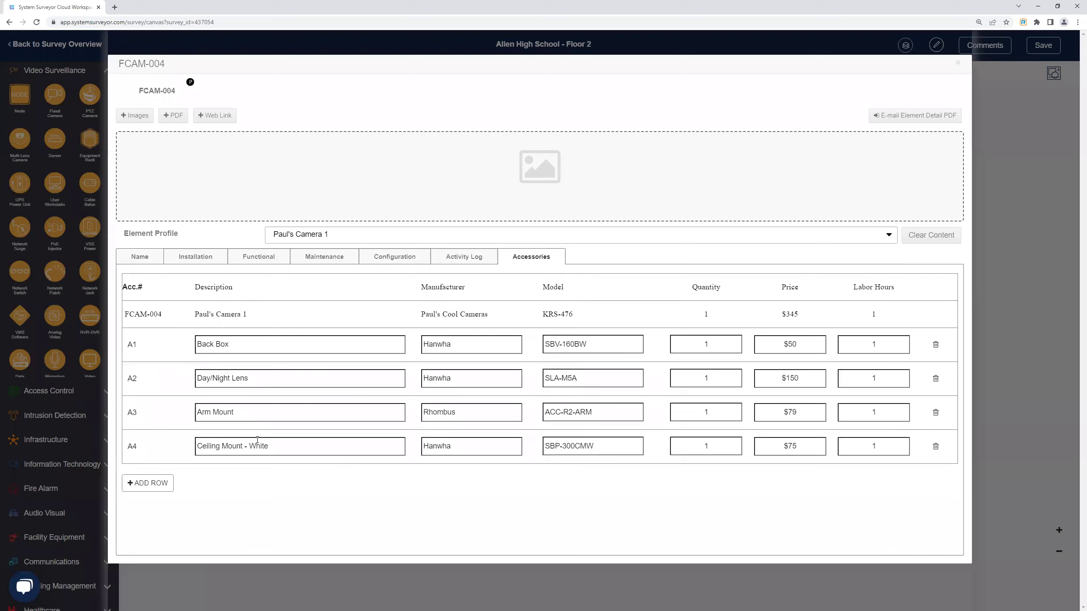
left_click(935, 413)
left_click(674, 121)
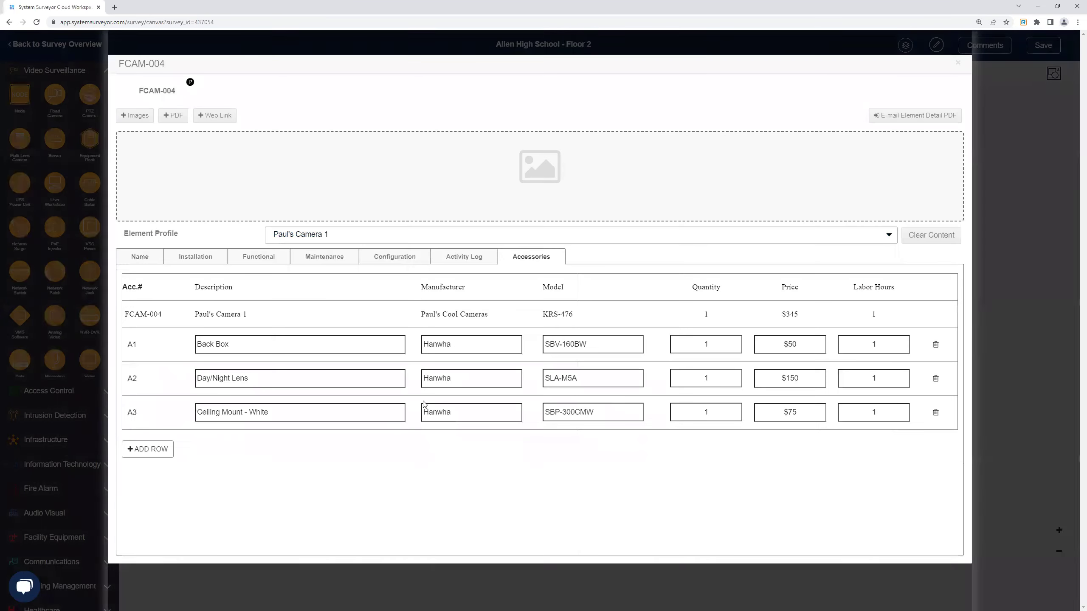
left_click(957, 65)
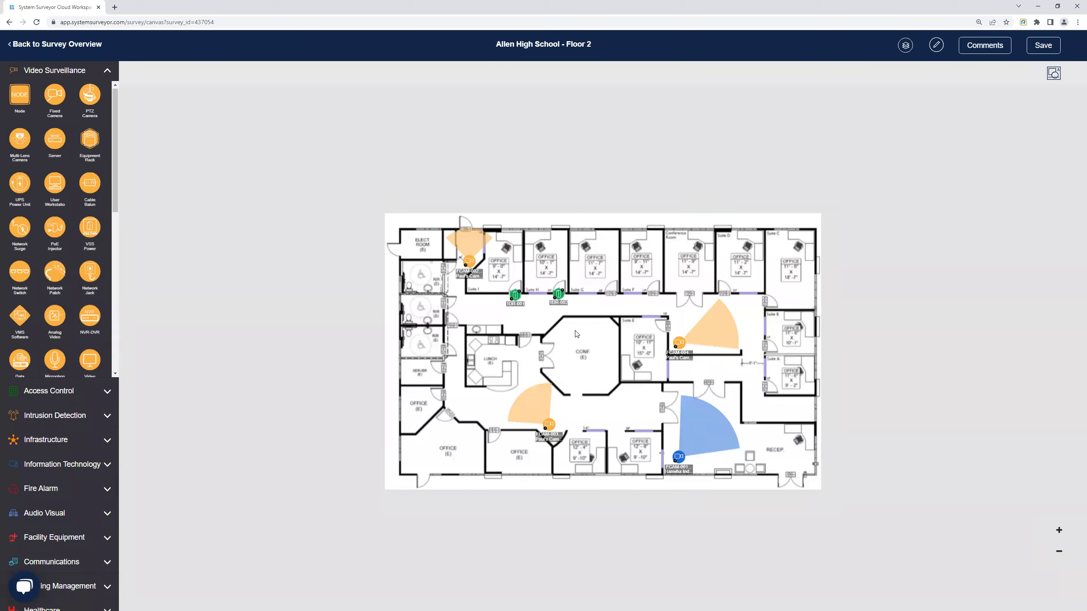
left_click(679, 342)
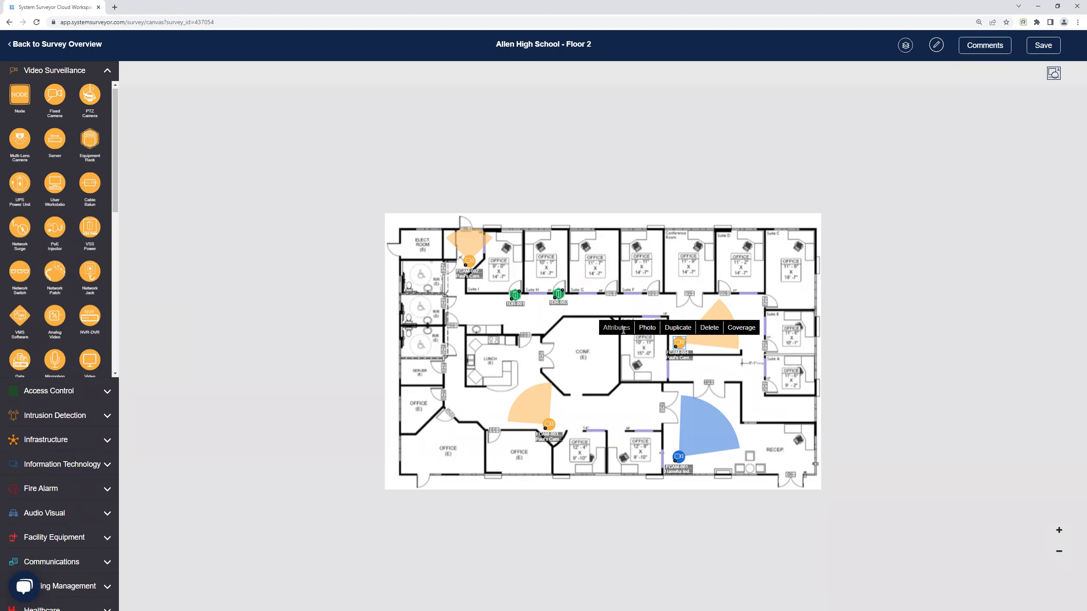
left_click(623, 327)
left_click(311, 259)
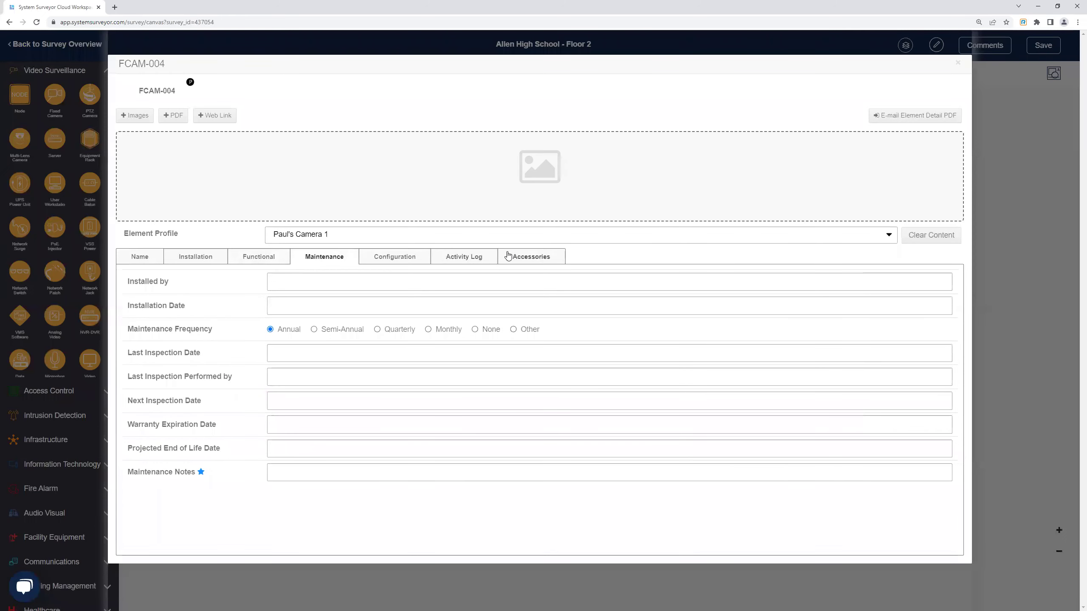
left_click(507, 256)
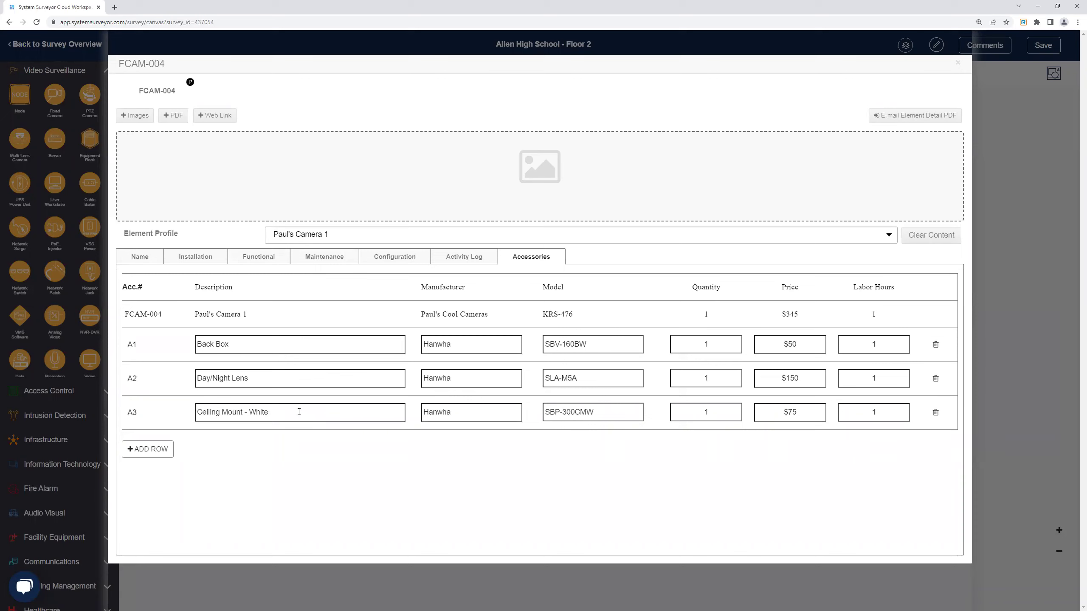
left_click(958, 65)
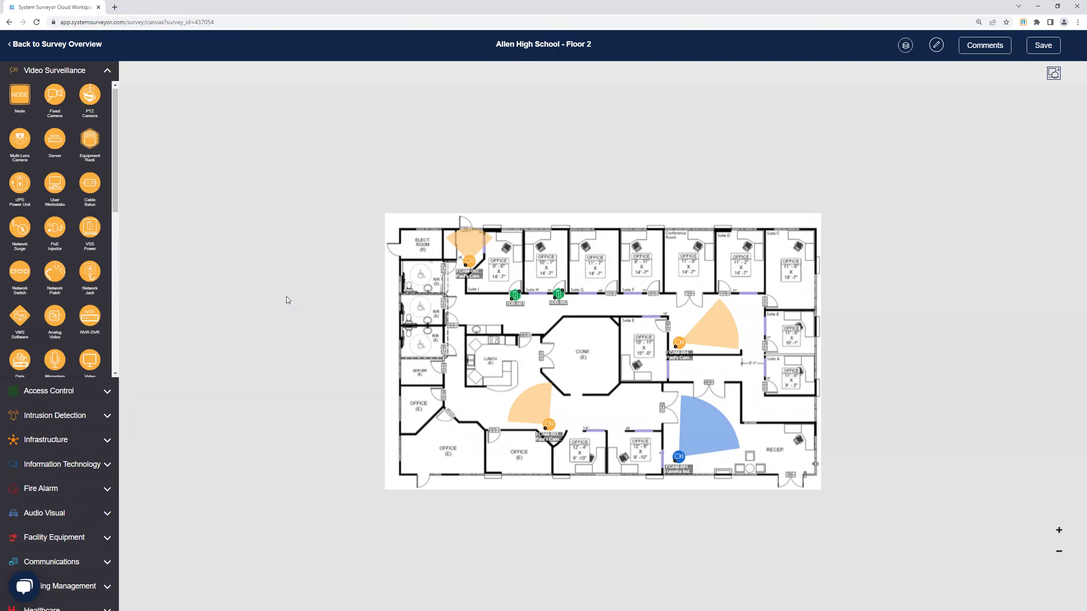
left_click(680, 346)
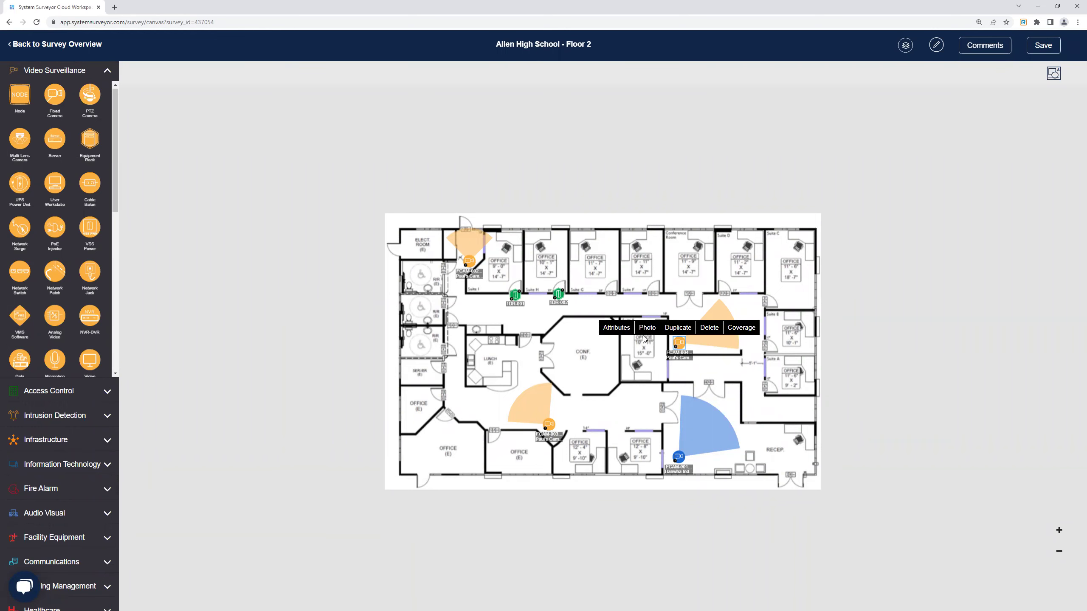
left_click(621, 330)
left_click(530, 258)
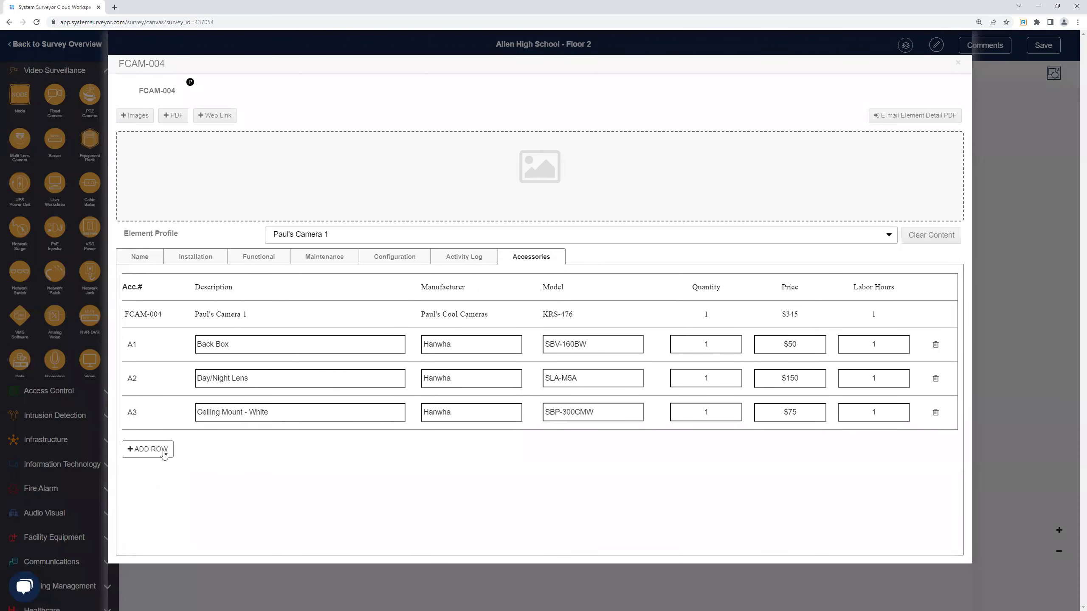
left_click(958, 63)
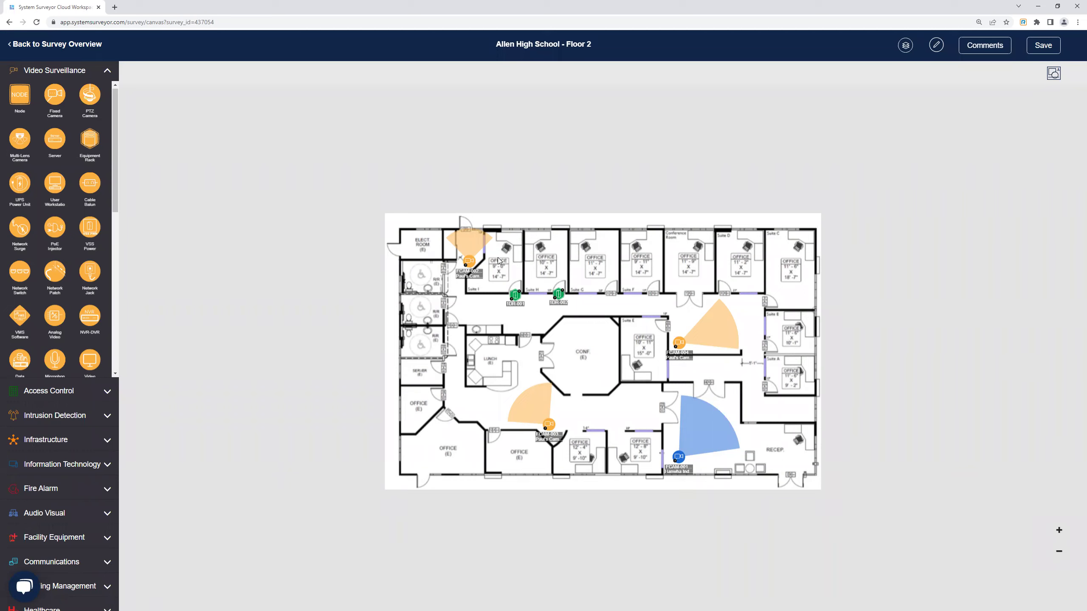
Delete camera FCAM-002 and door 1DR-001 from the plan, then clear the selection.
left_click(469, 262)
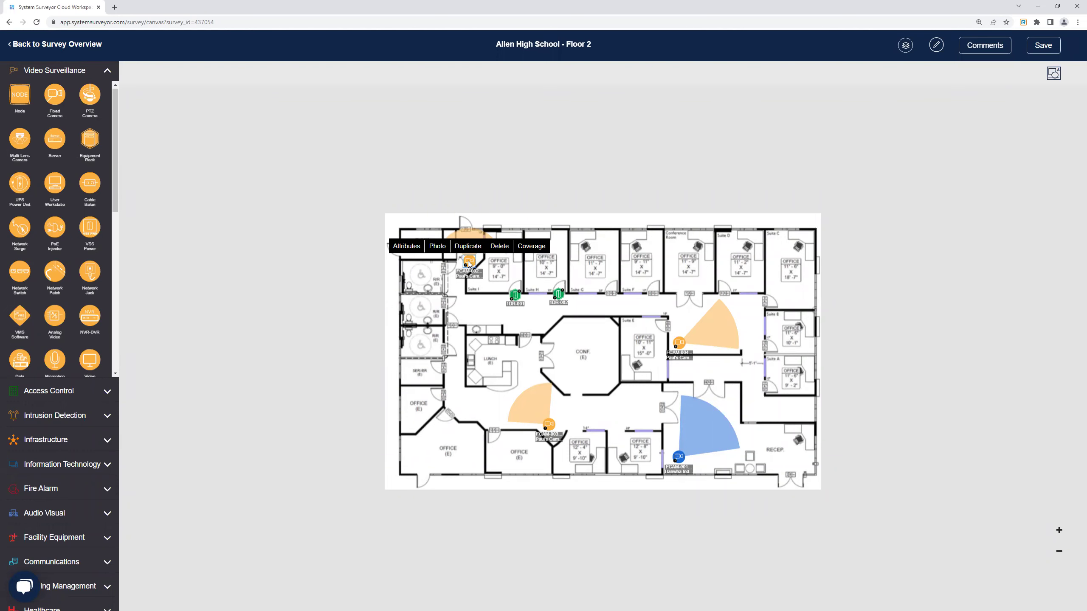
key("Delete")
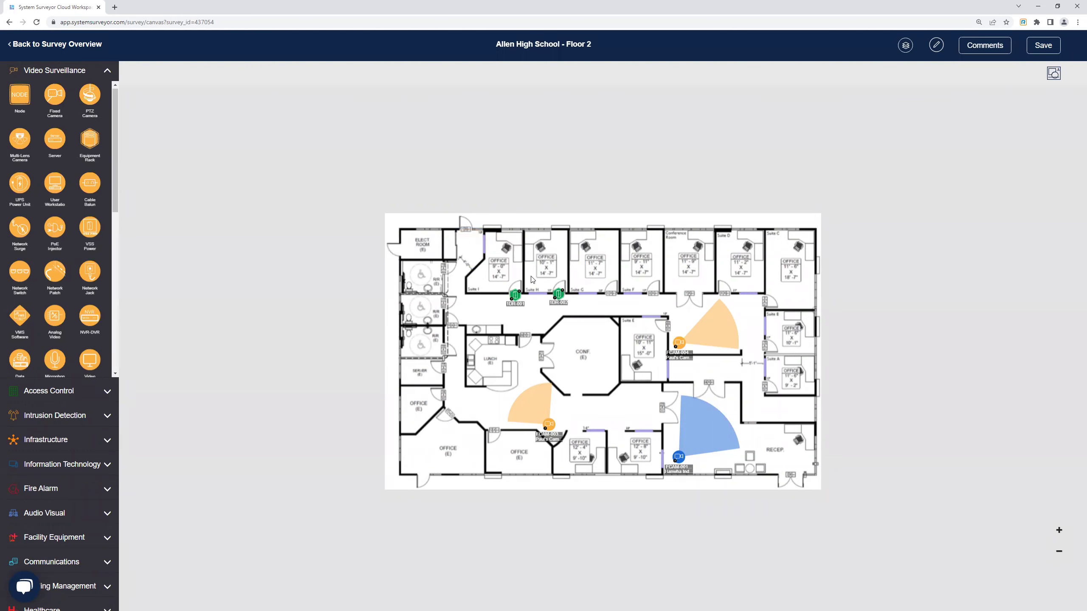
left_click(516, 295)
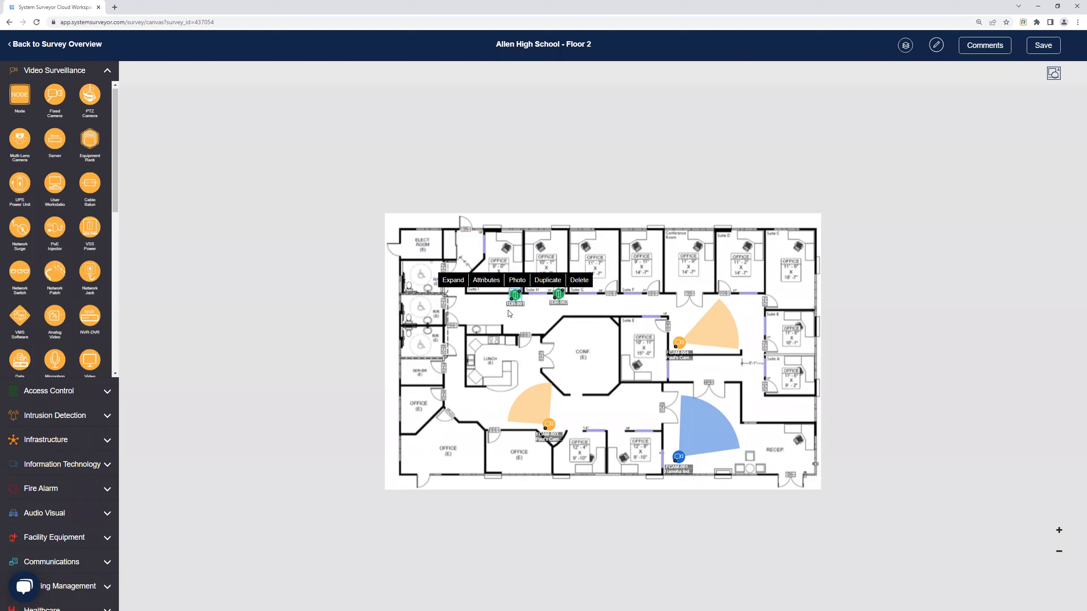
key("Delete")
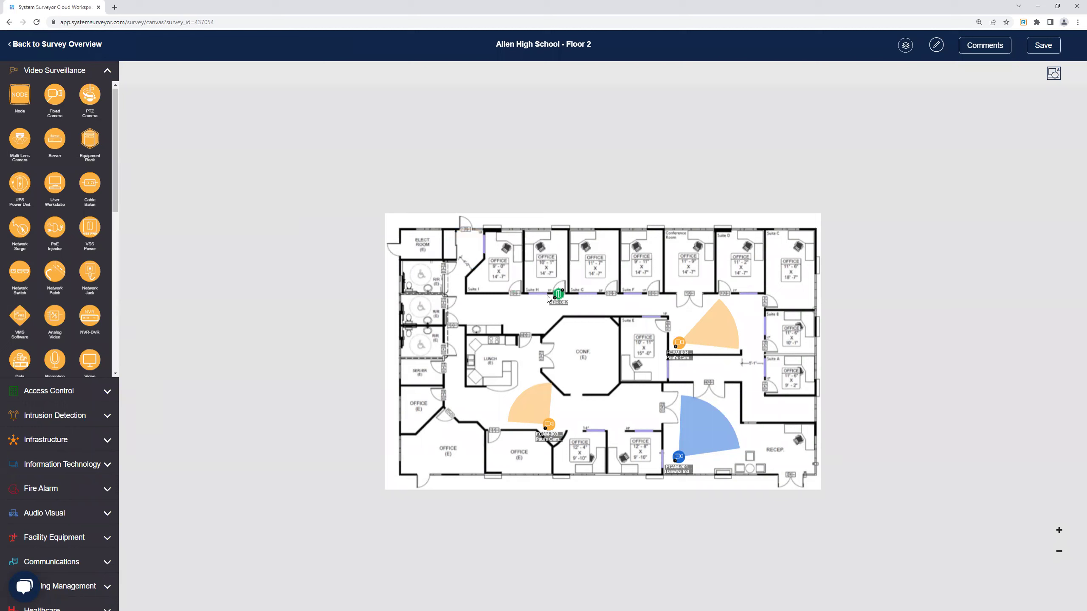
left_click(563, 298)
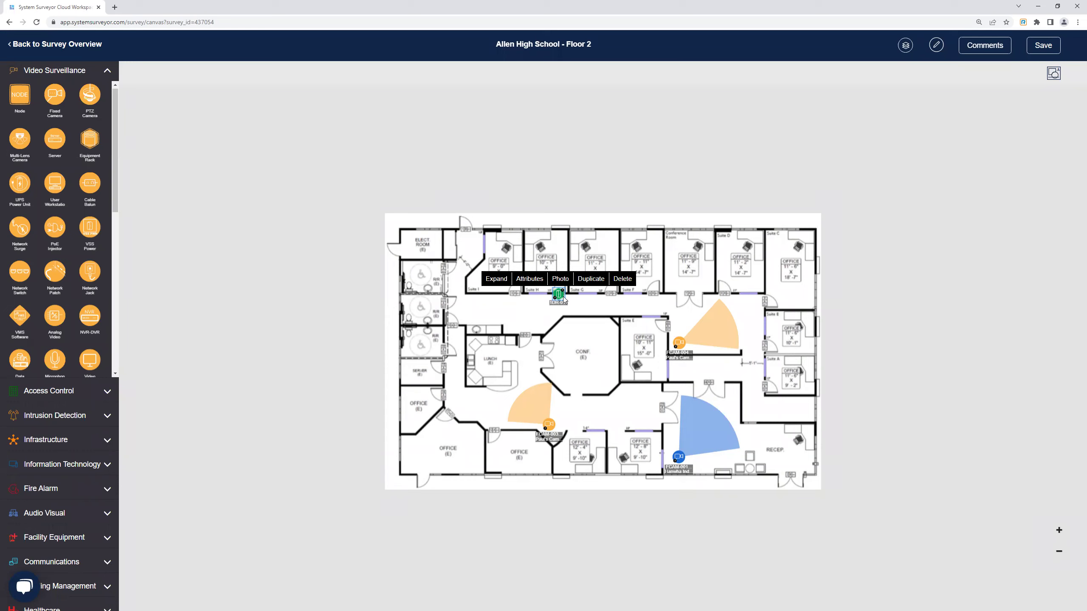
left_click(518, 335)
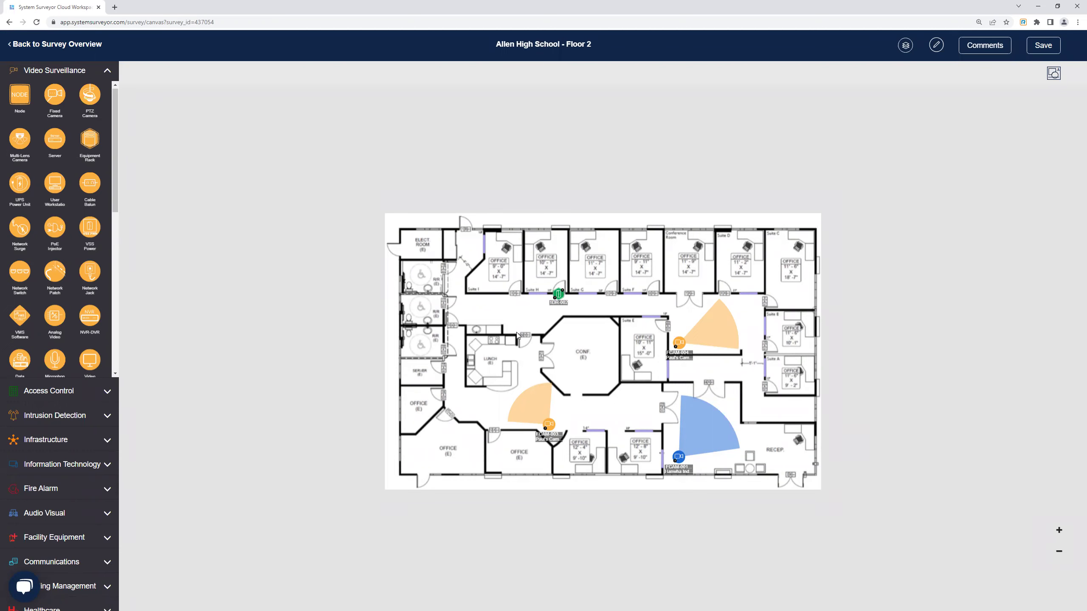
Lay a flex cable path along the corridor linking door 1DR-002 to camera FCAM-004.
left_click(108, 441)
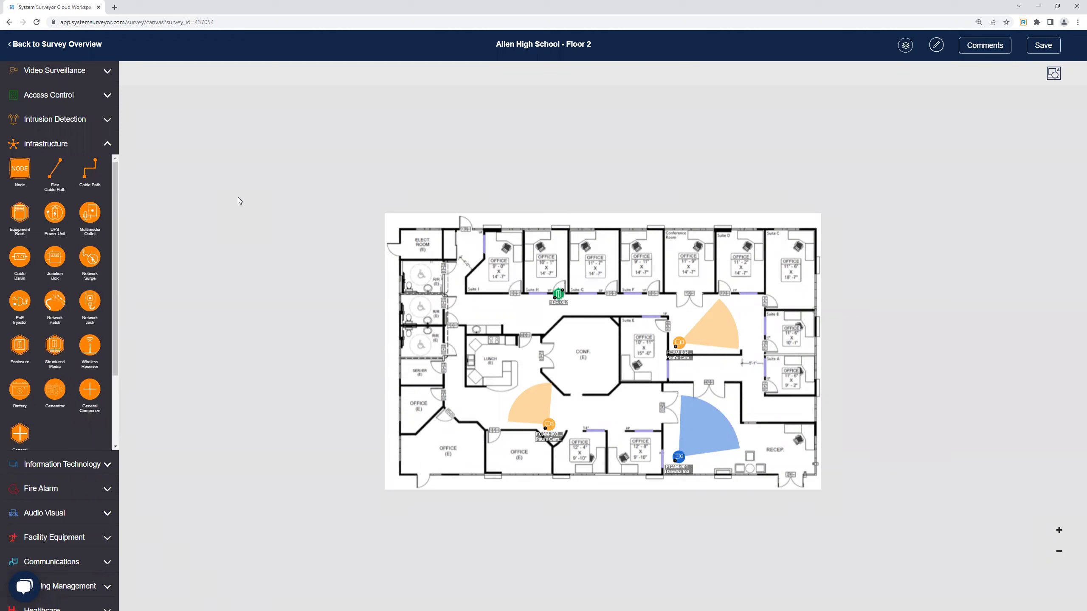
left_click_drag(58, 171, 373, 284)
left_click_drag(581, 294, 678, 336)
left_click_drag(636, 301, 565, 295)
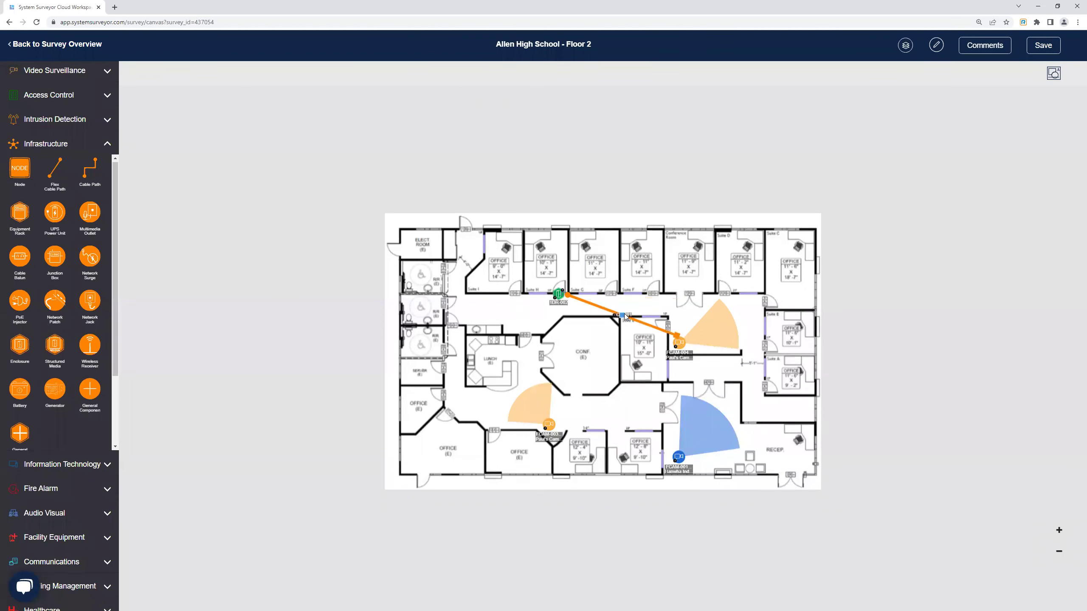
left_click_drag(623, 314, 674, 297)
scroll(673, 297, "up", 4)
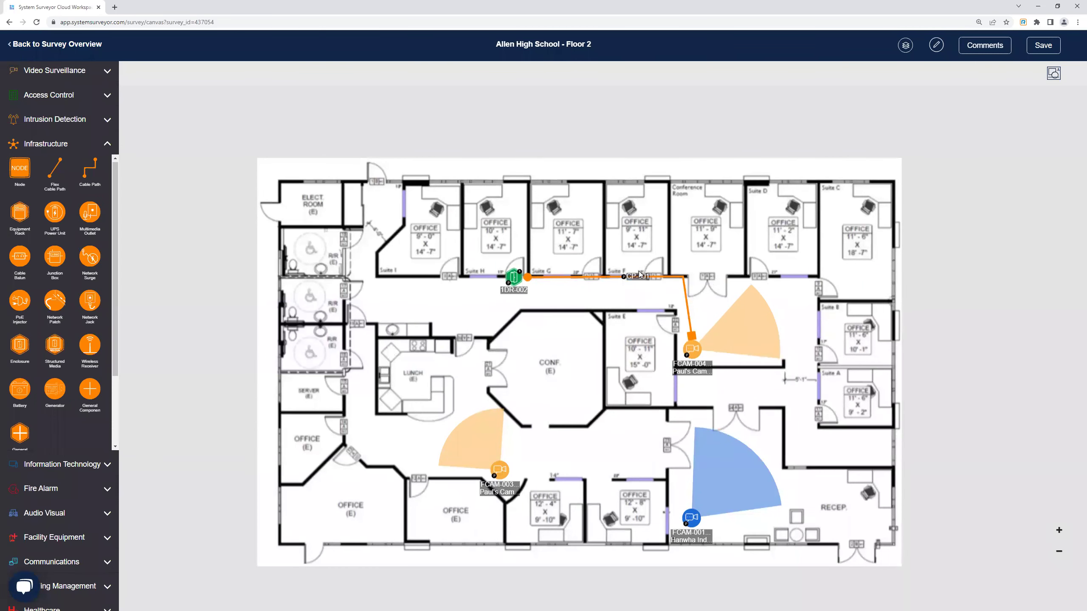
left_click(637, 277)
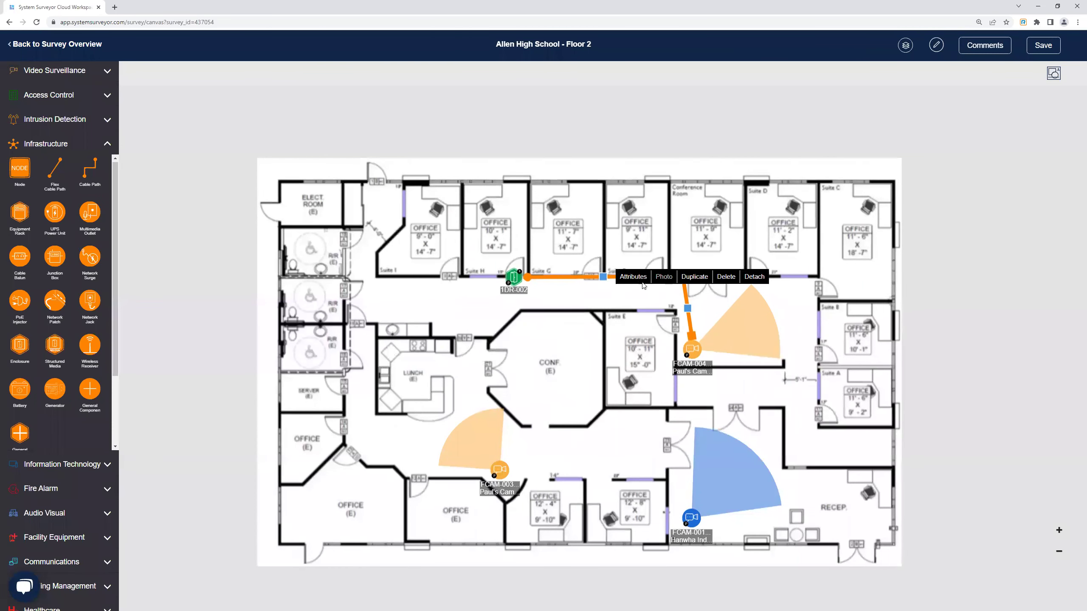
left_click(638, 276)
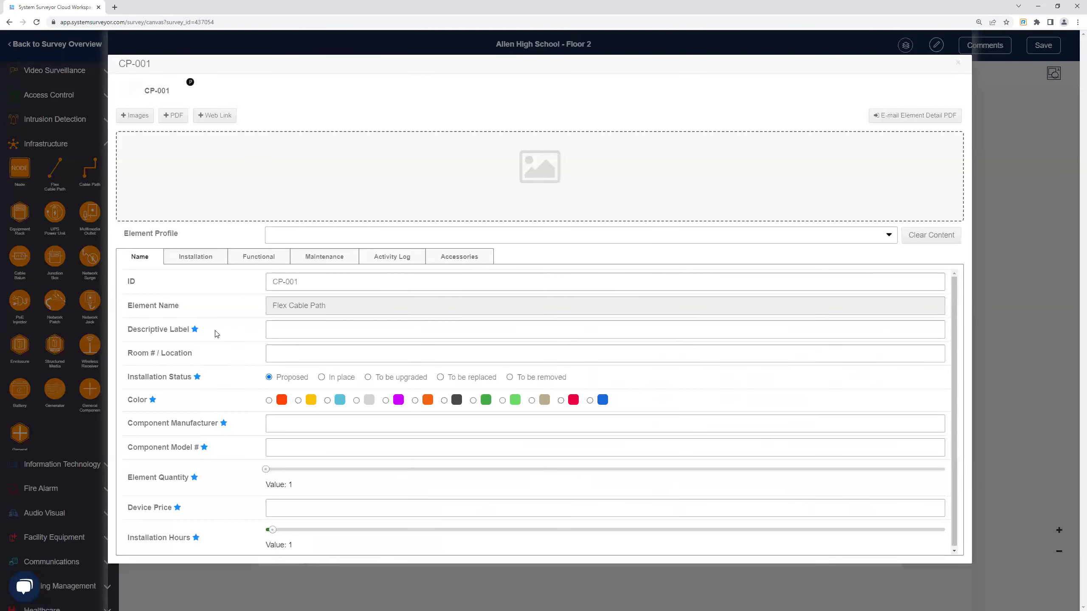
left_click(250, 259)
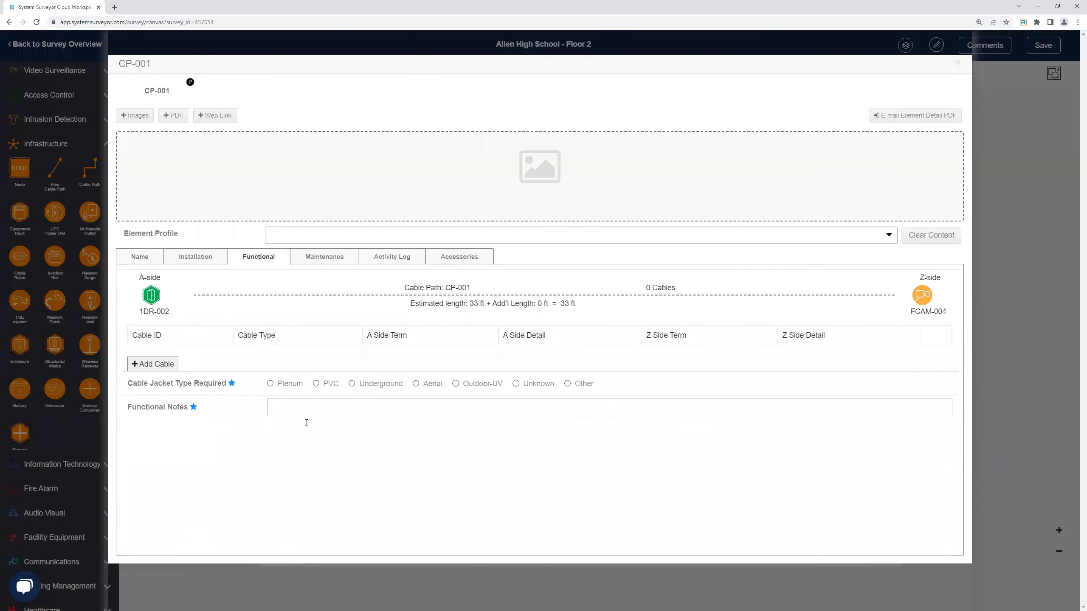
left_click(958, 64)
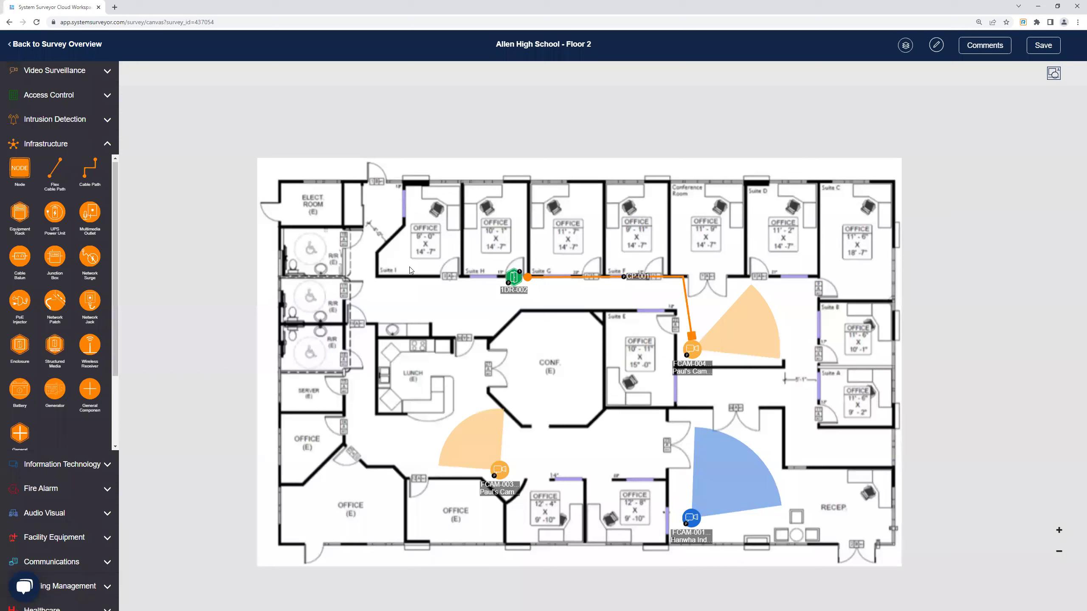
Expand the Video Surveillance category and scroll through its device icons.
left_click(96, 72)
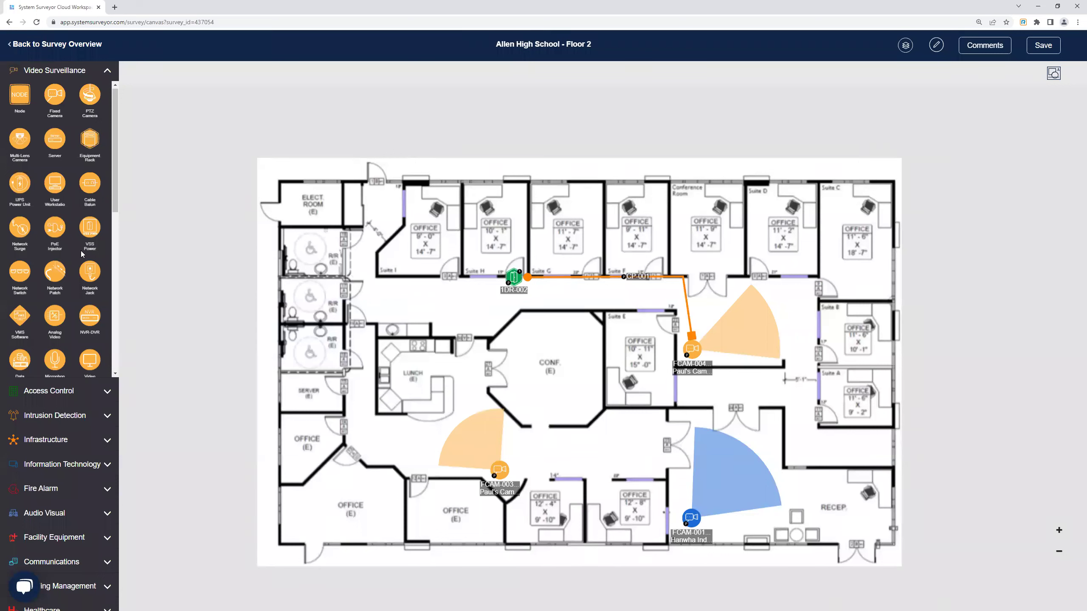
scroll(78, 189, "down", 5)
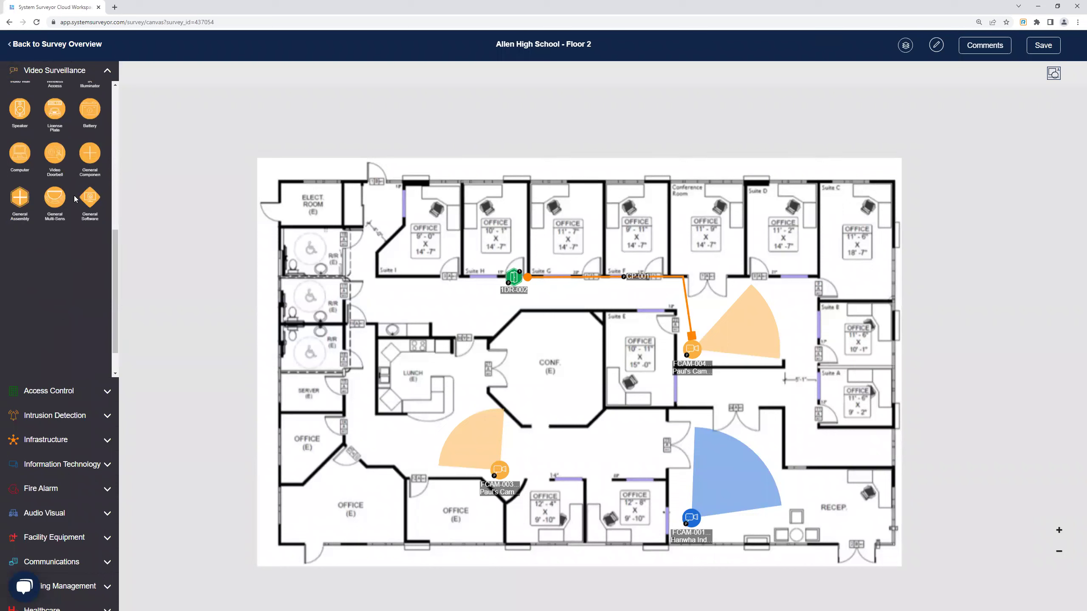
scroll(51, 195, "up", 5)
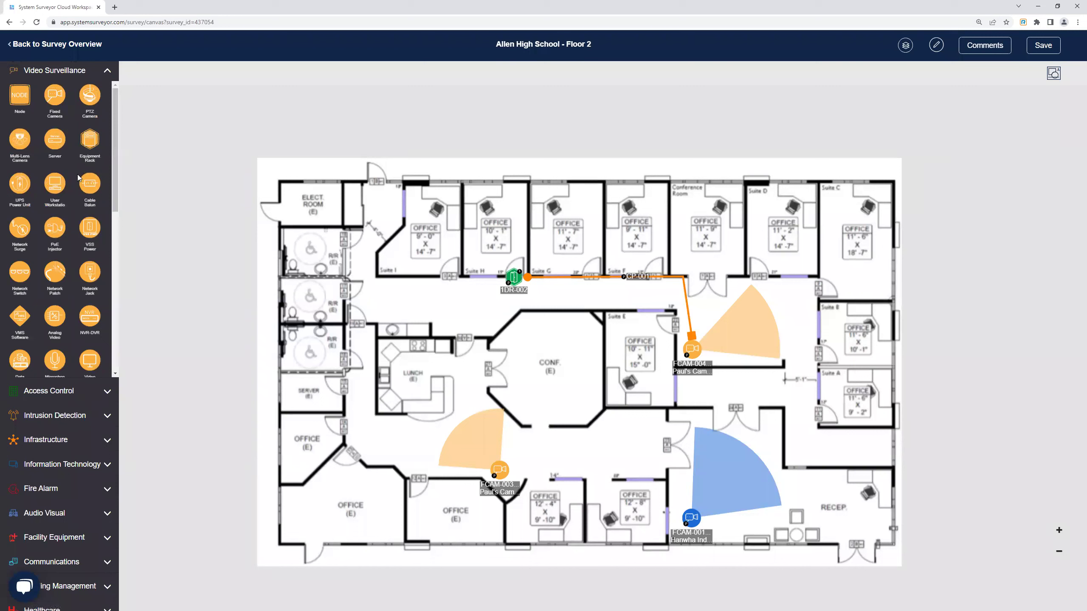
Place an equipment rack beside the restrooms with descriptive label 'Roomba'.
left_click_drag(92, 141, 363, 243)
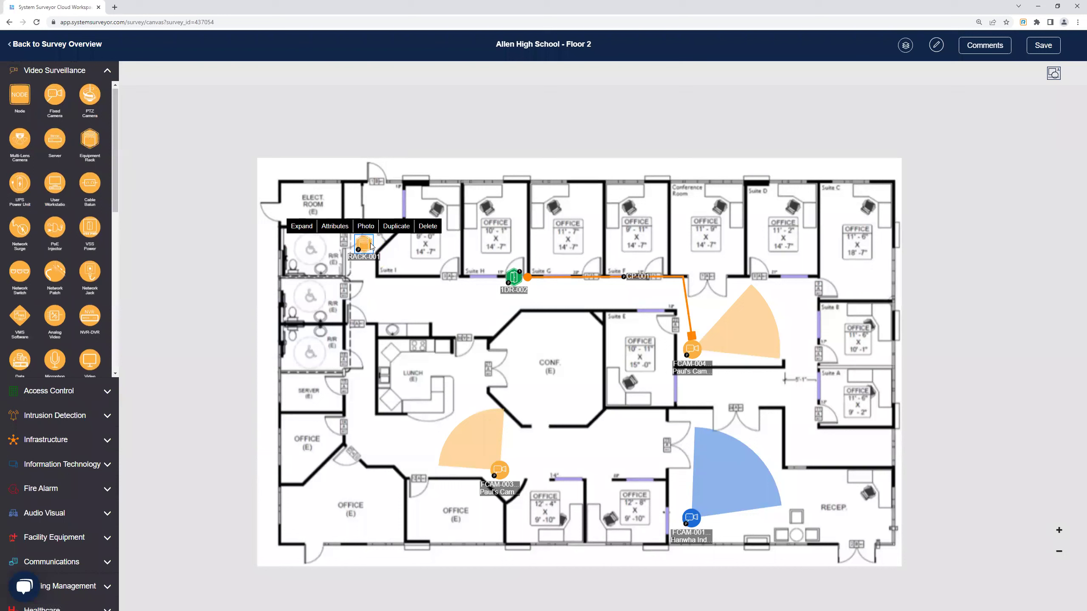
left_click(336, 228)
left_click(296, 326)
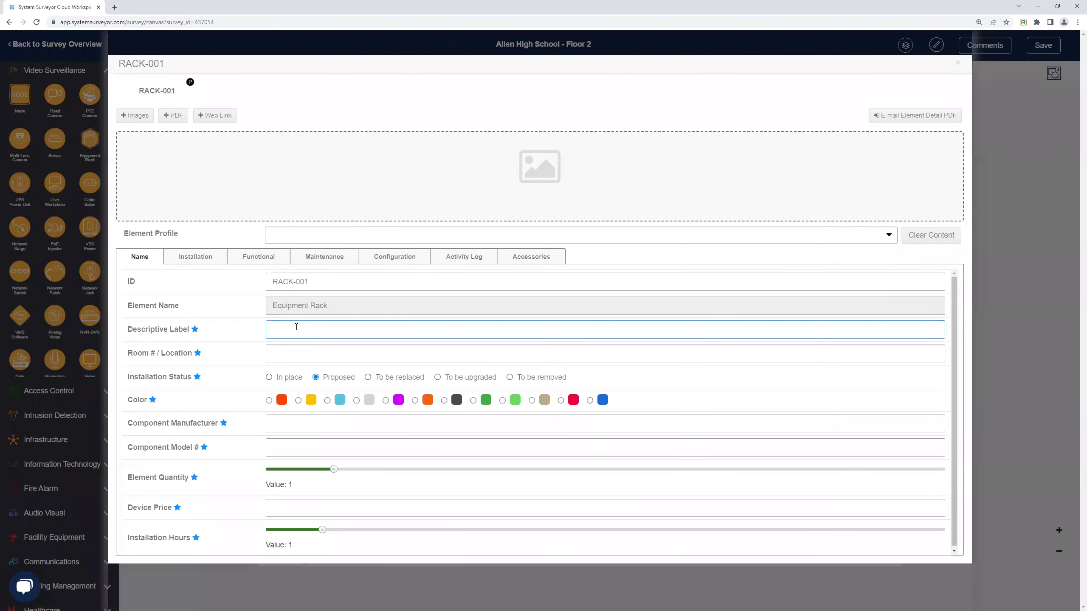
type("Roomba")
left_click(958, 63)
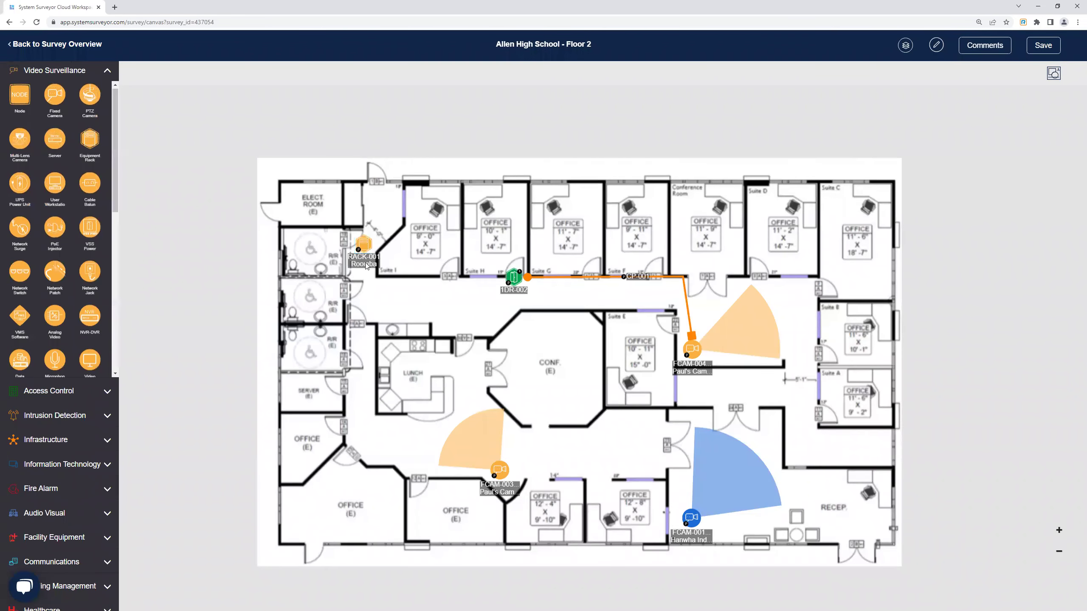
Clear the rack's ID RACK-001 in its attributes.
left_click(366, 246)
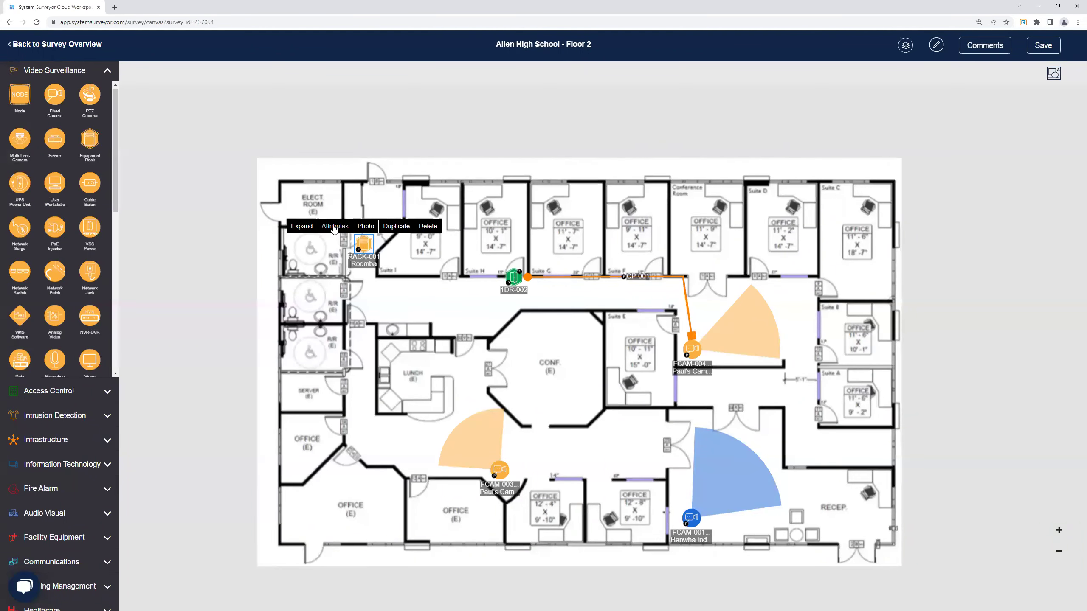
left_click(335, 227)
left_click_drag(312, 280, 157, 274)
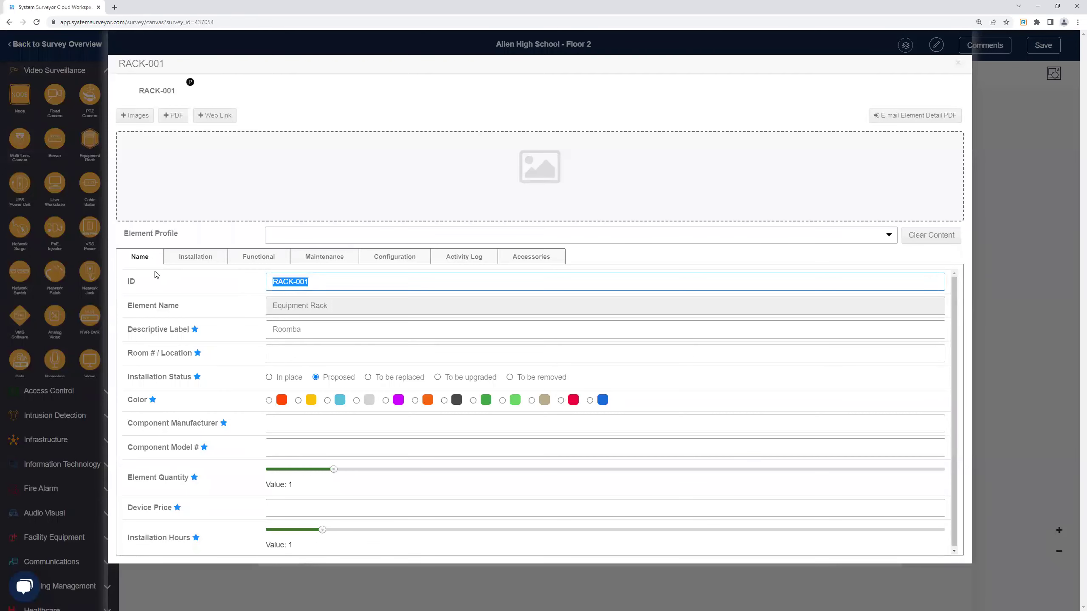
key("BackSpace")
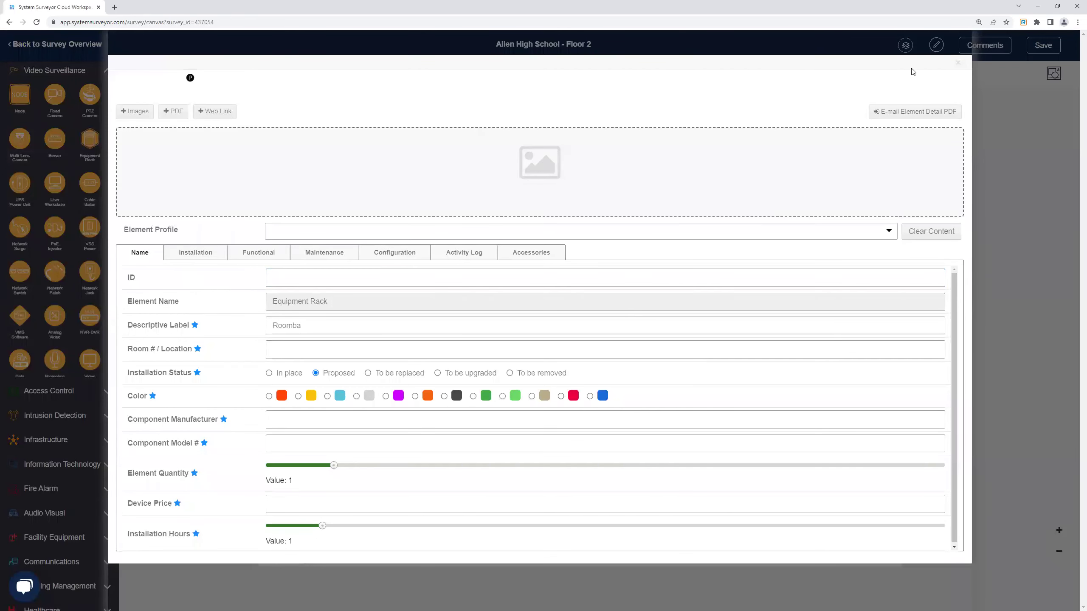
left_click(959, 63)
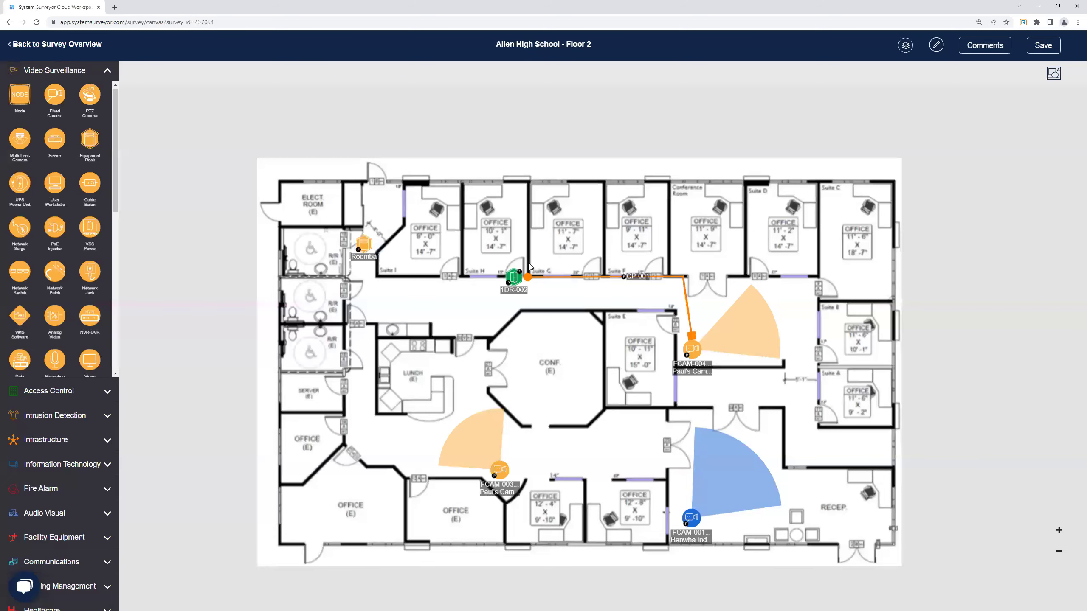
left_click(360, 248)
Delete the Roomba equipment rack from the Floor 2 plan.
key("Delete")
scroll(573, 296, "up", 1)
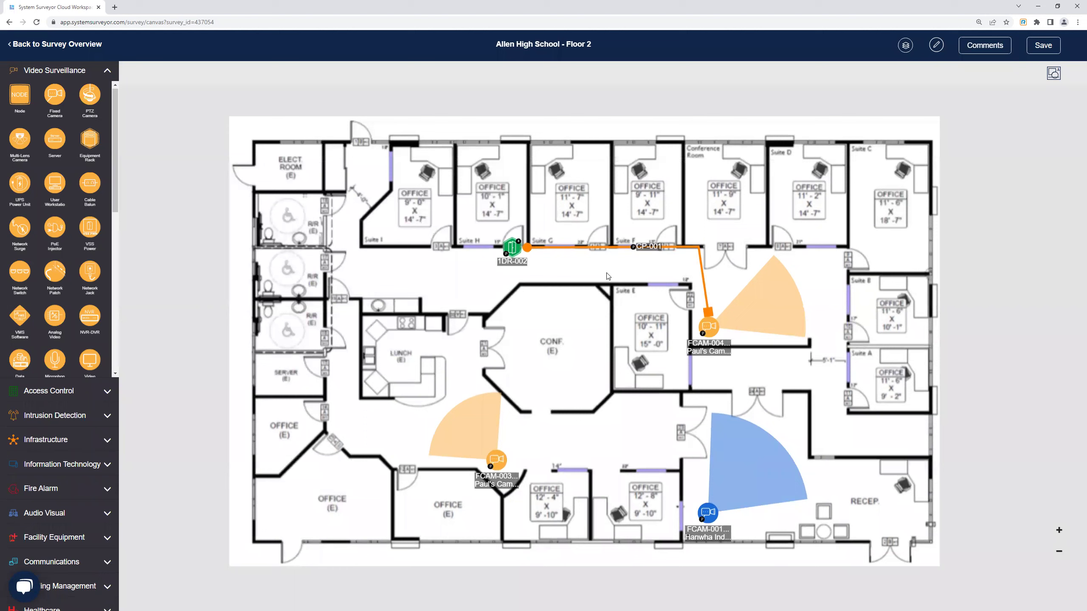
scroll(603, 275, "down", 1)
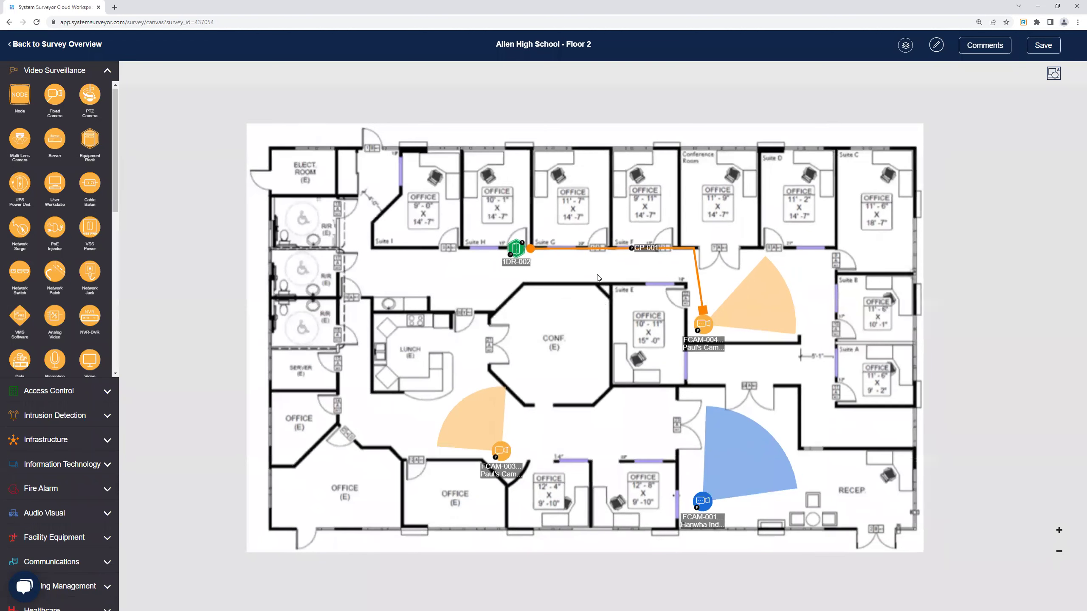
Open door 1DR-002's attributes and review its DPS-002 and RDR-002 components.
left_click(515, 253)
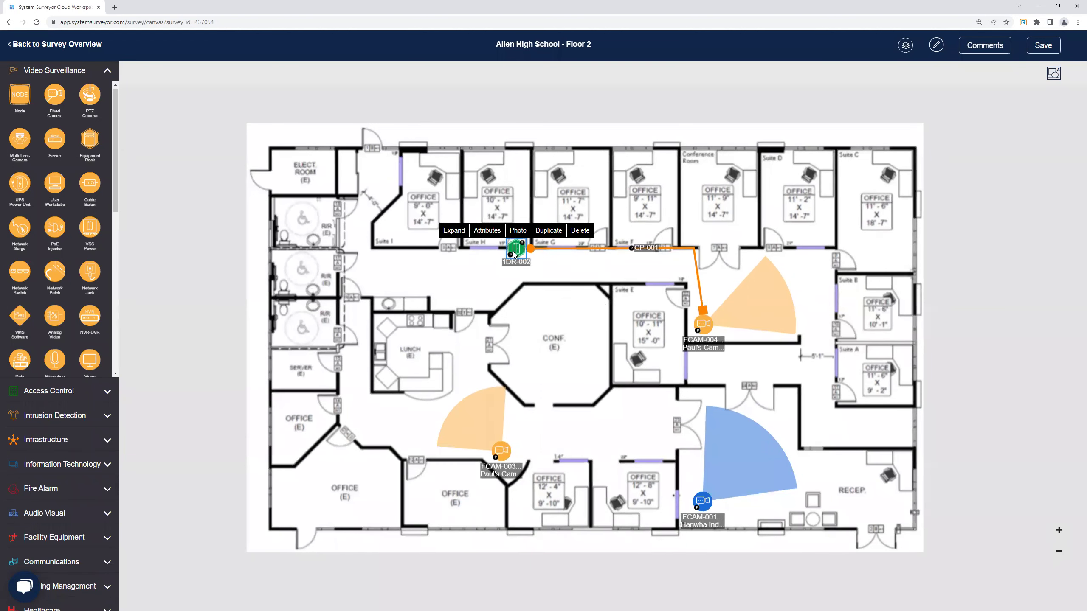
left_click(486, 231)
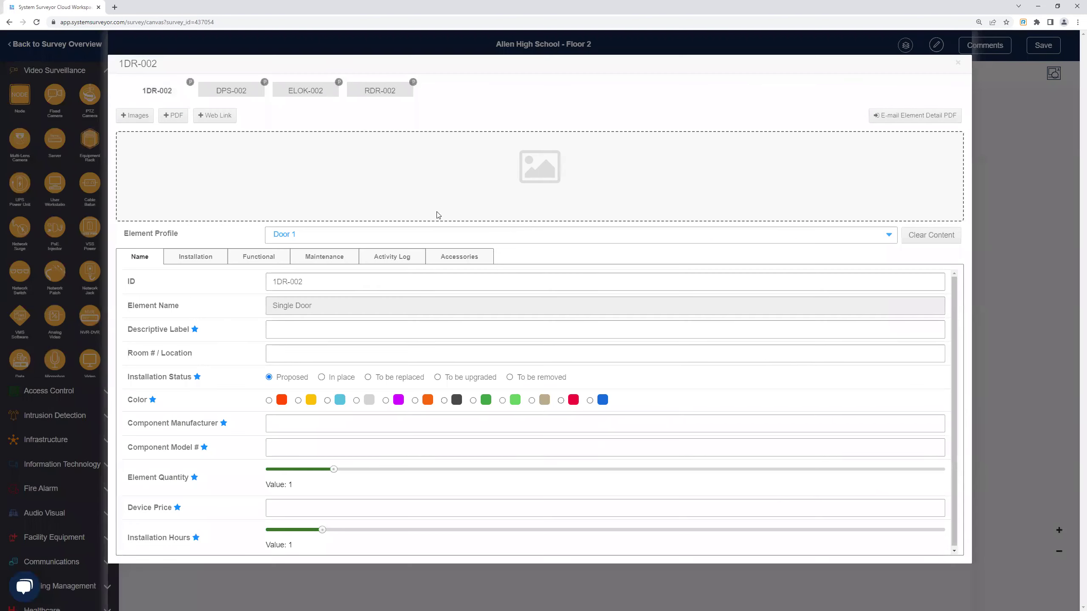
left_click(233, 91)
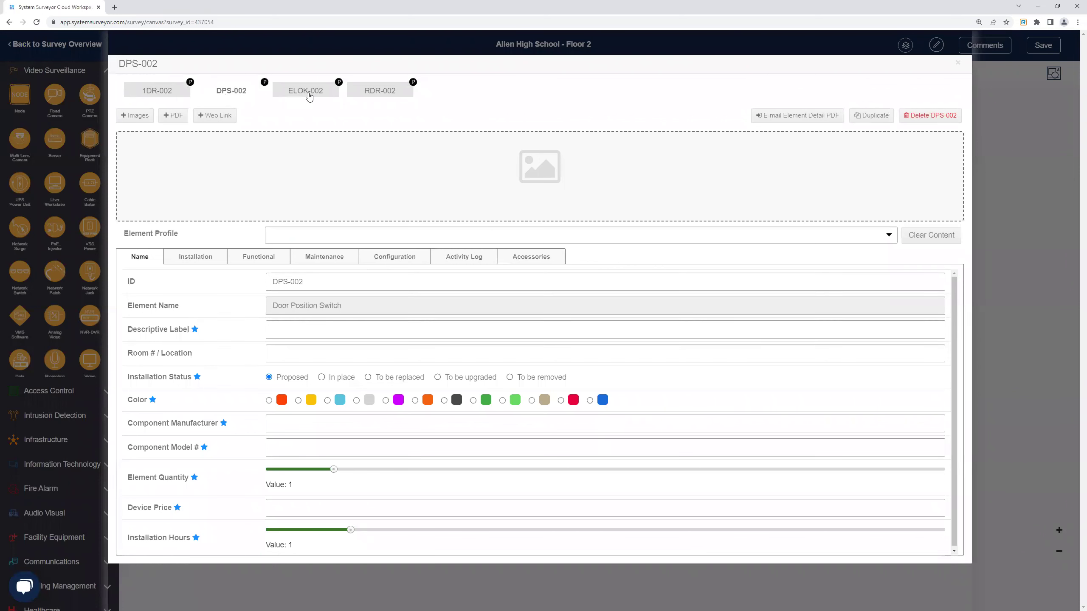
left_click(370, 92)
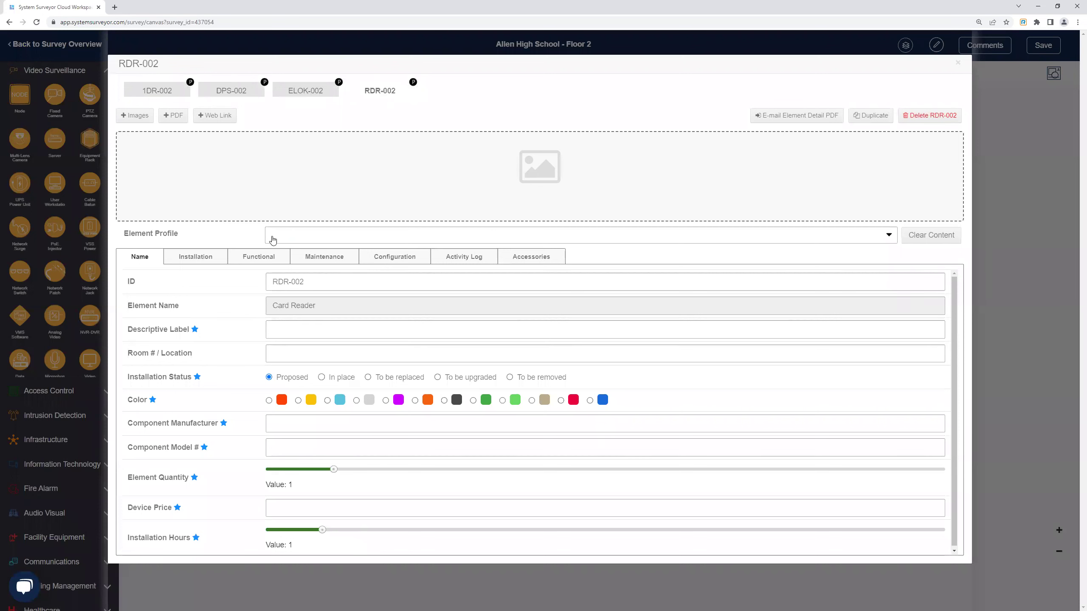
left_click(310, 241)
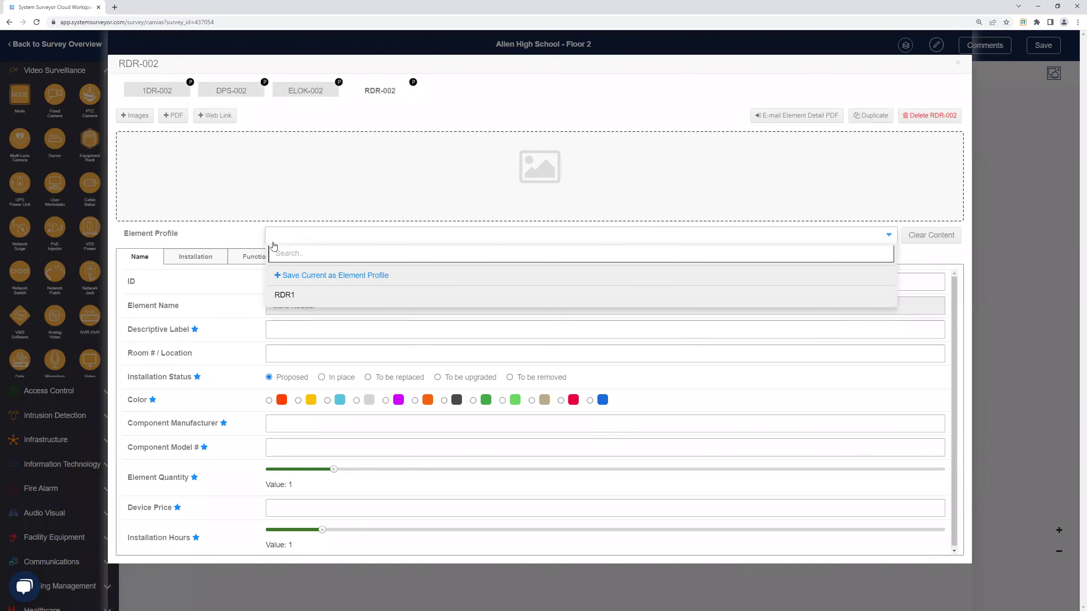
left_click(260, 238)
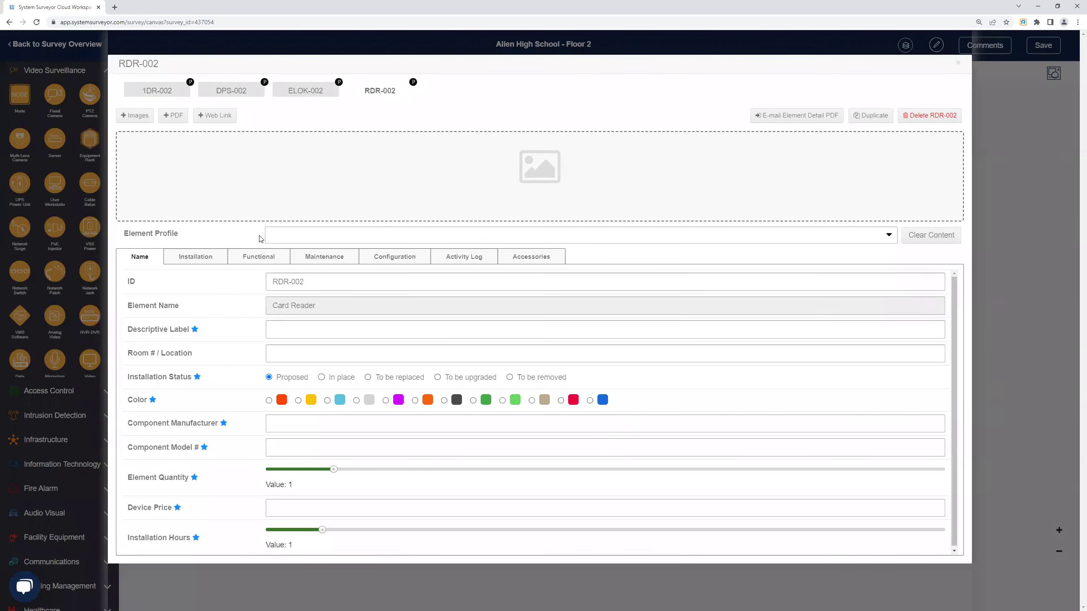
left_click(161, 89)
Reapply the Door 1 profile and check the new DPS-001, ELOK-001 and RDR-001 components.
left_click(295, 237)
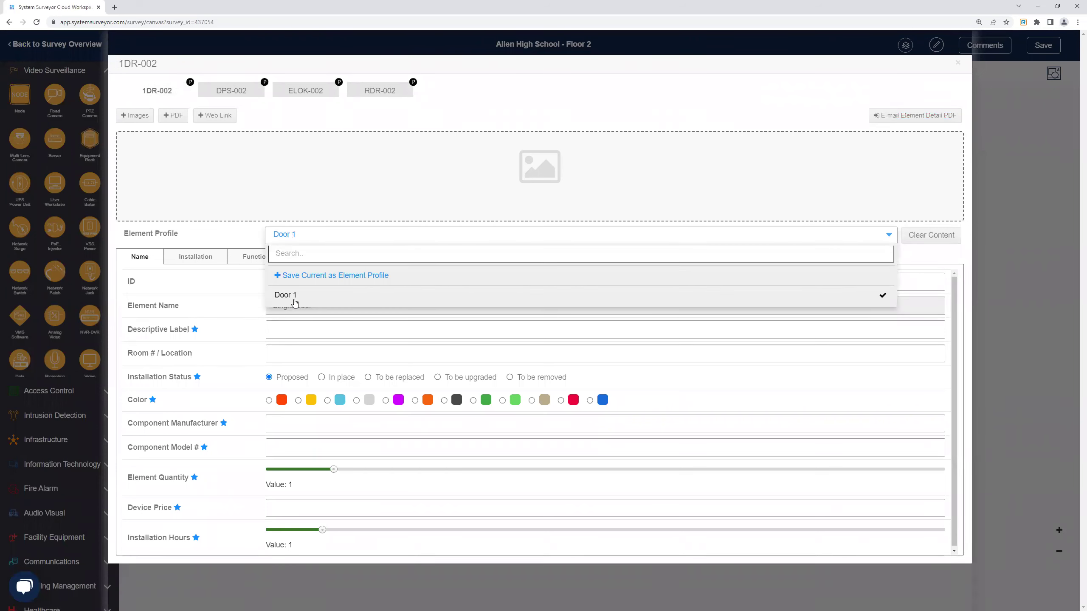
left_click(273, 137)
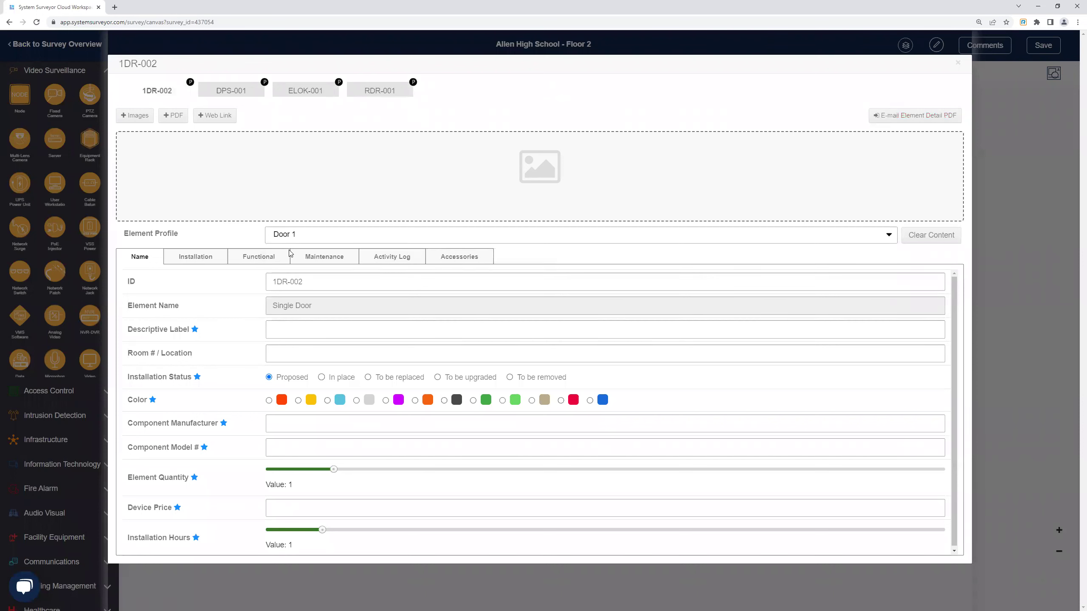
left_click(316, 91)
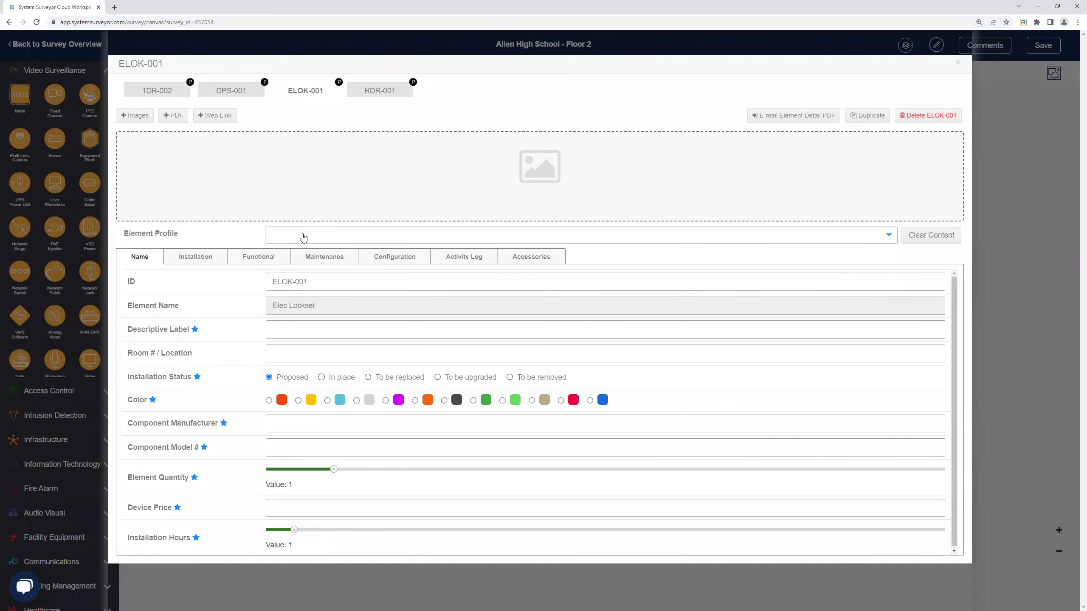
left_click(304, 238)
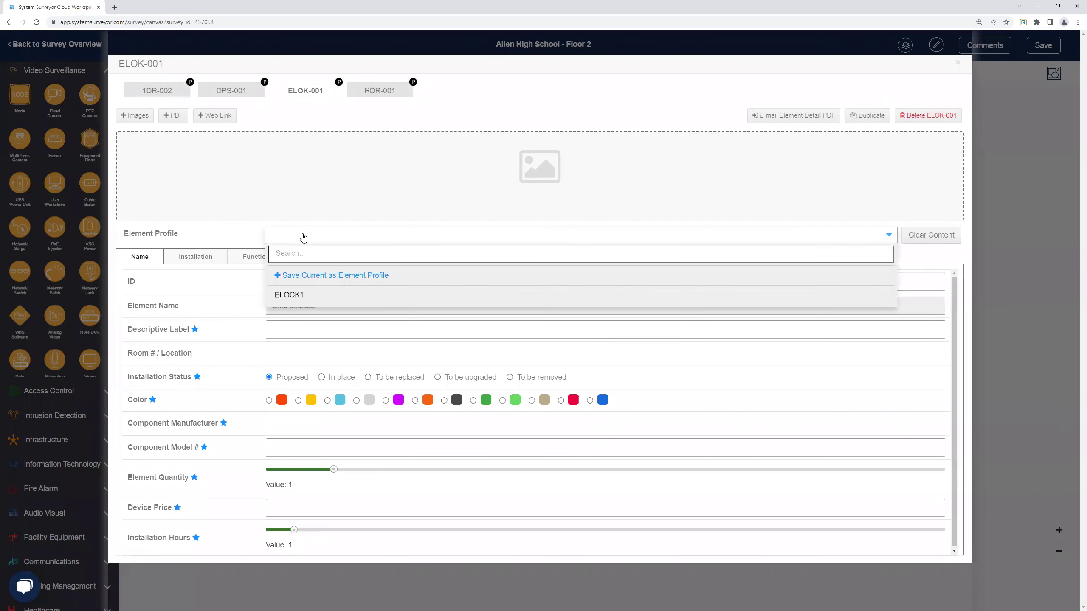
left_click(200, 236)
left_click(379, 91)
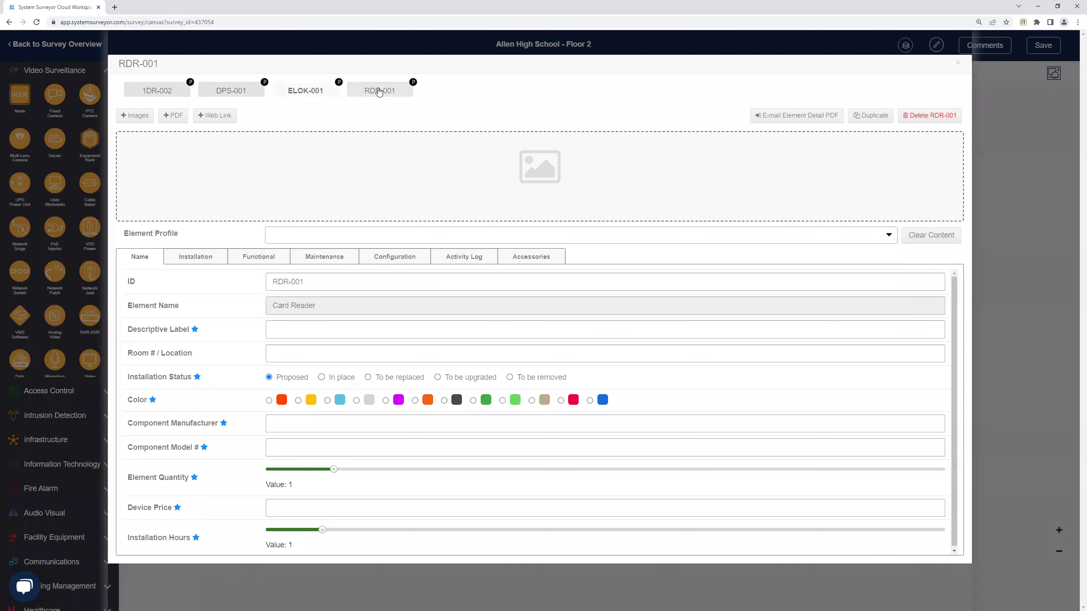
left_click(170, 91)
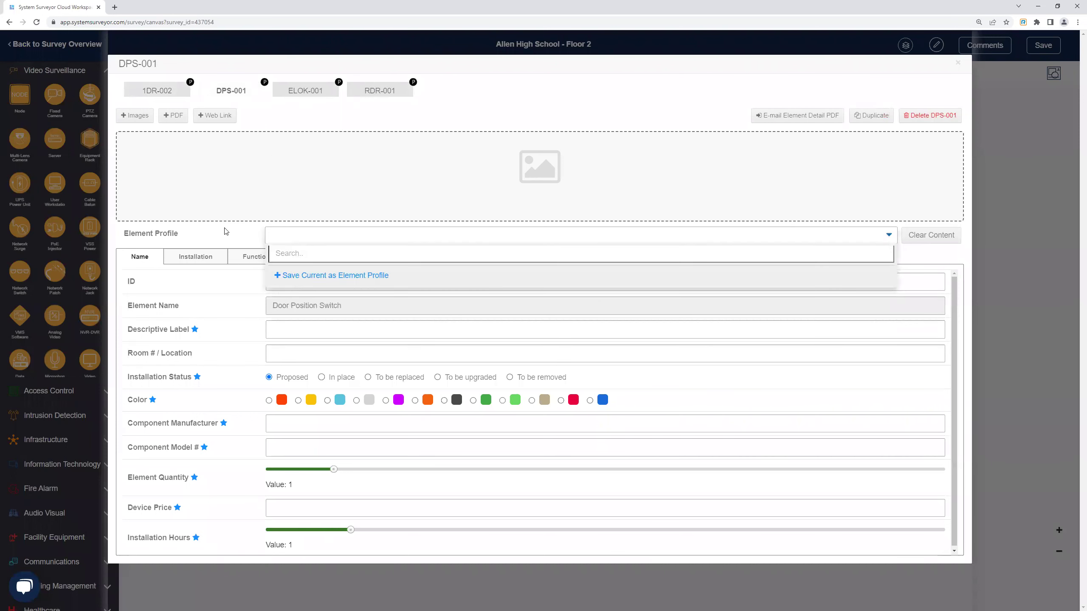
left_click(225, 232)
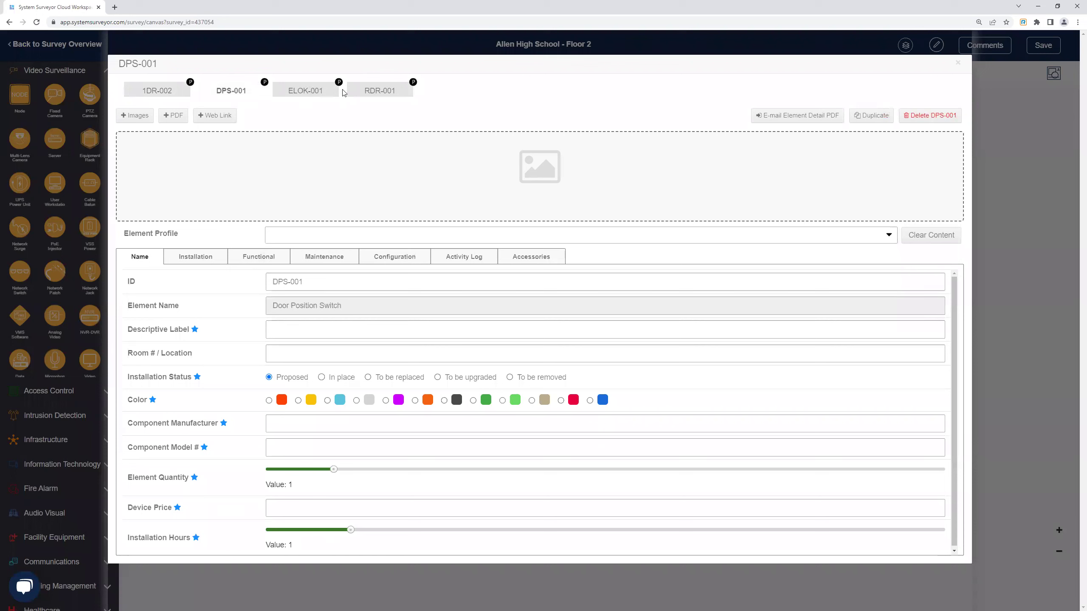
left_click(310, 90)
left_click(363, 93)
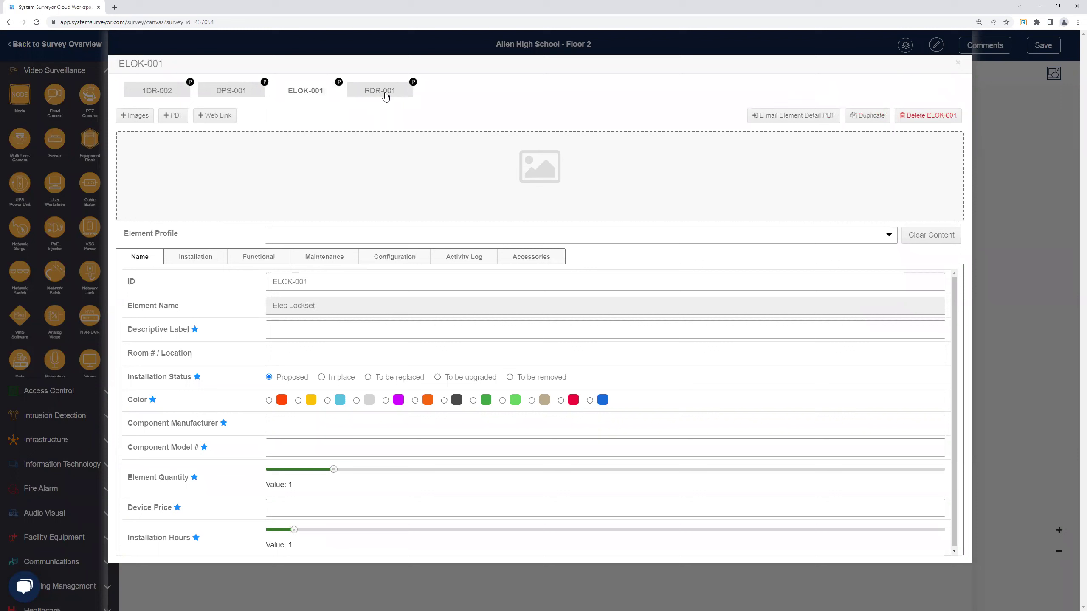
left_click_drag(365, 97, 369, 97)
left_click(388, 111)
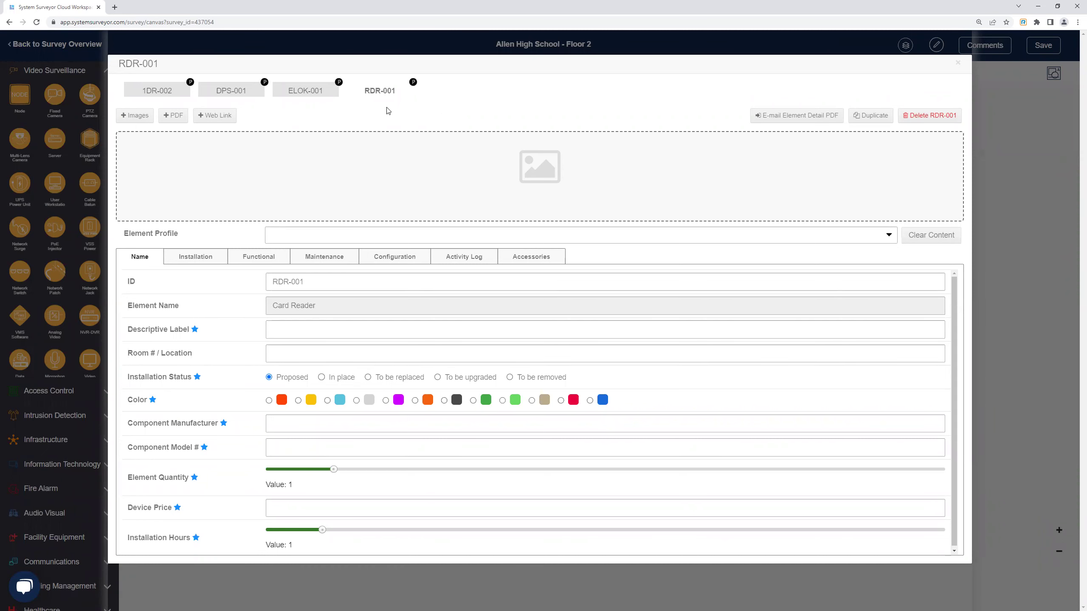
Close the RDR-001 card reader details and scroll through the device palette.
left_click(958, 62)
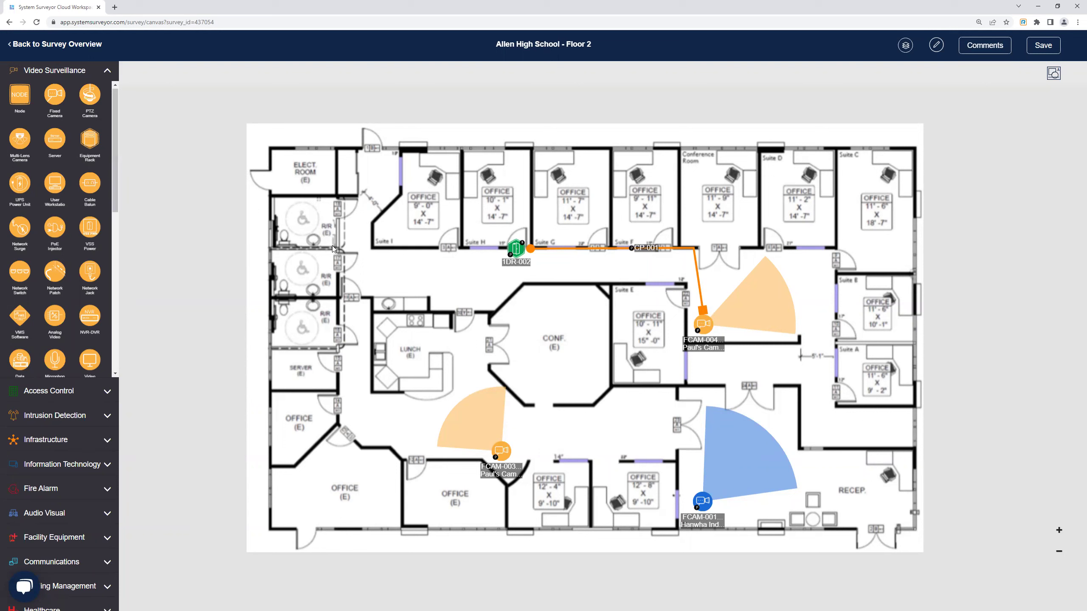
scroll(89, 197, "down", 1)
scroll(99, 205, "up", 1)
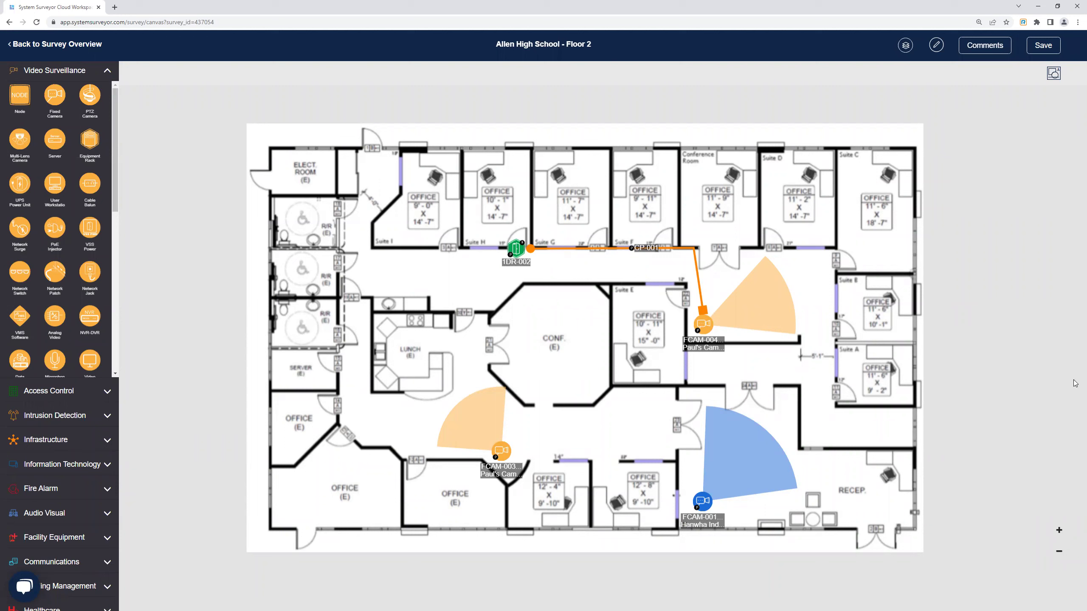
scroll(60, 257, "down", 5)
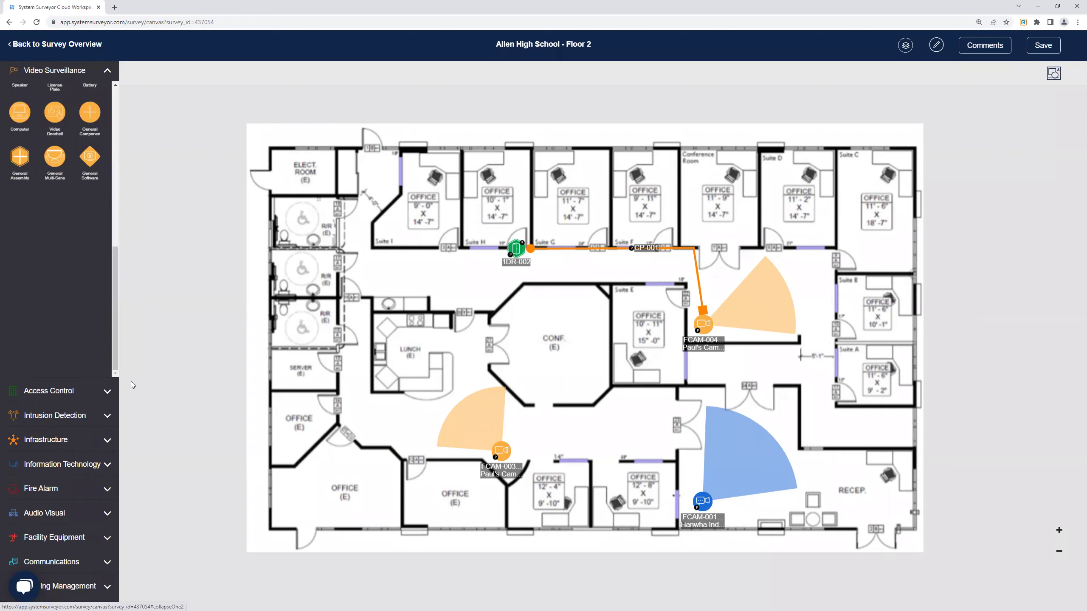
scroll(134, 386, "down", 1)
scroll(95, 222, "up", 5)
Collapse the Video Surveillance device category in the sidebar.
left_click(108, 72)
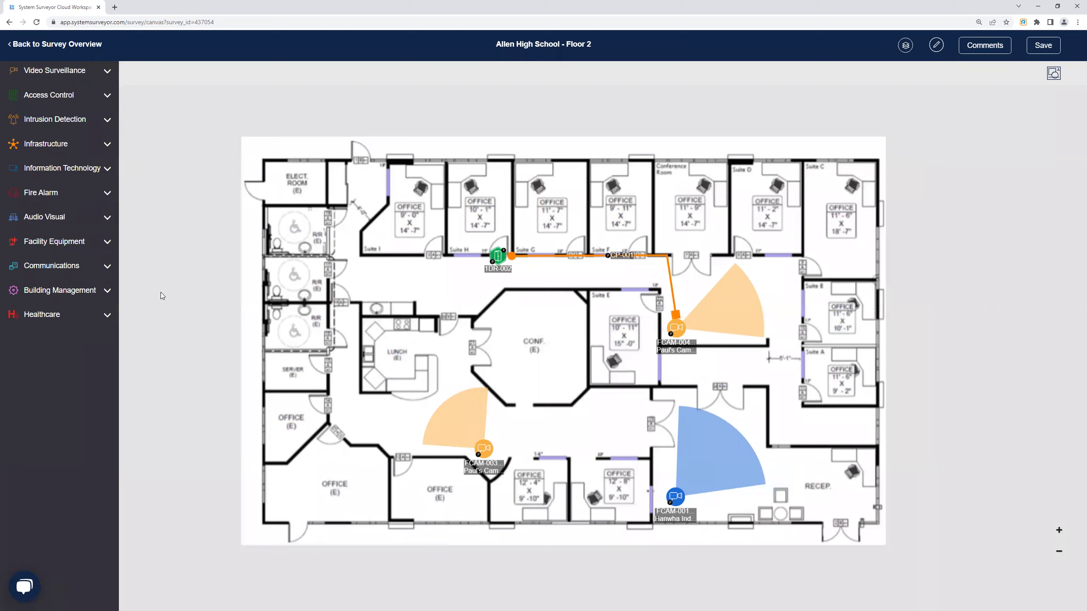
left_click(85, 75)
left_click(86, 75)
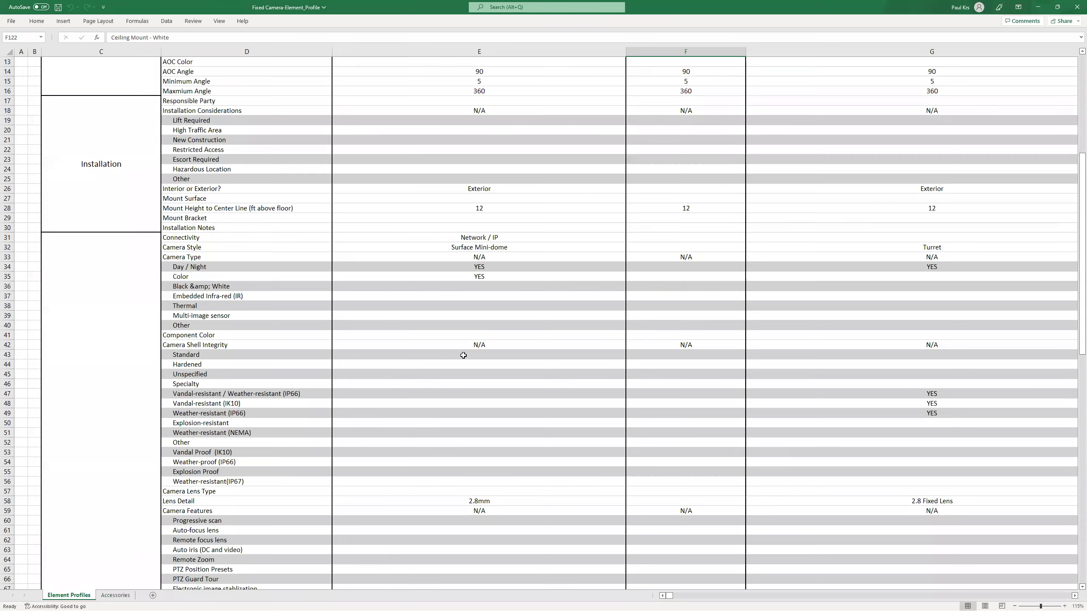
Scroll through the fixed-camera profile attributes, then show the Accessories sheet.
scroll(509, 310, "up", 4)
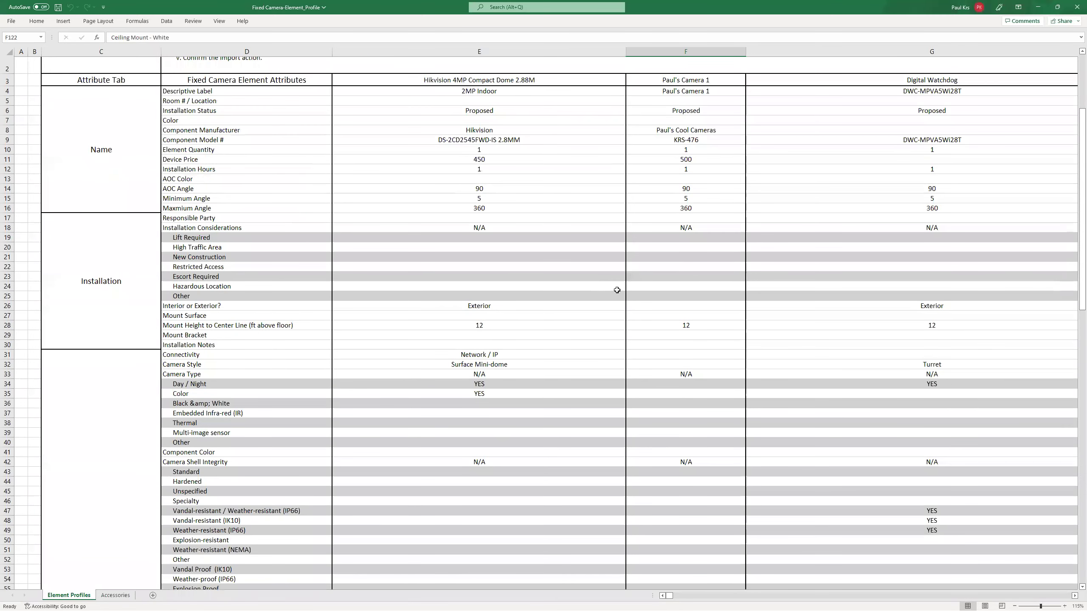
scroll(617, 290, "down", 1)
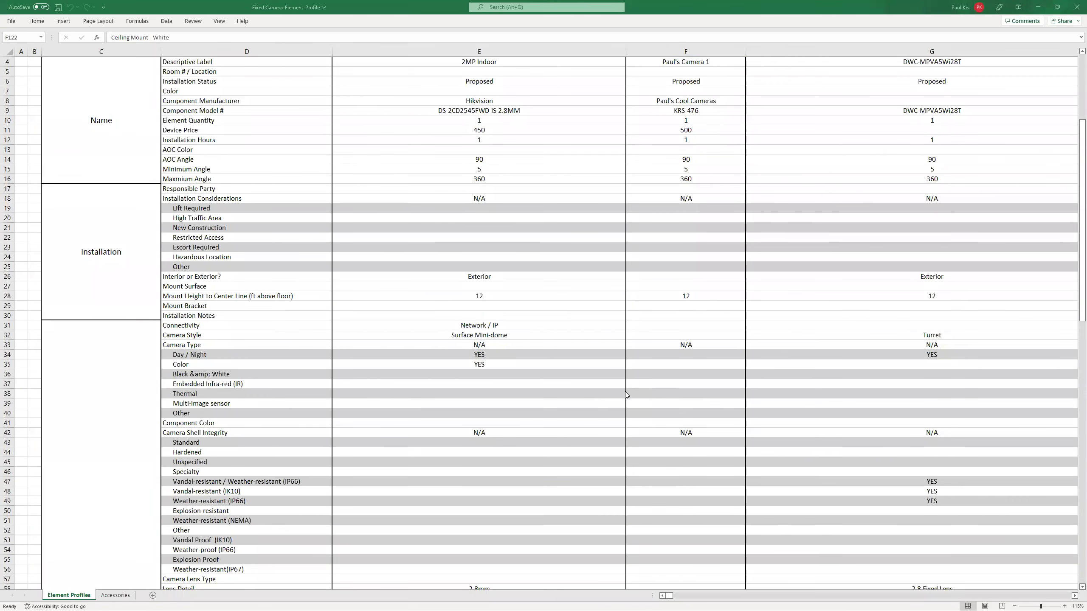
scroll(630, 388, "down", 20)
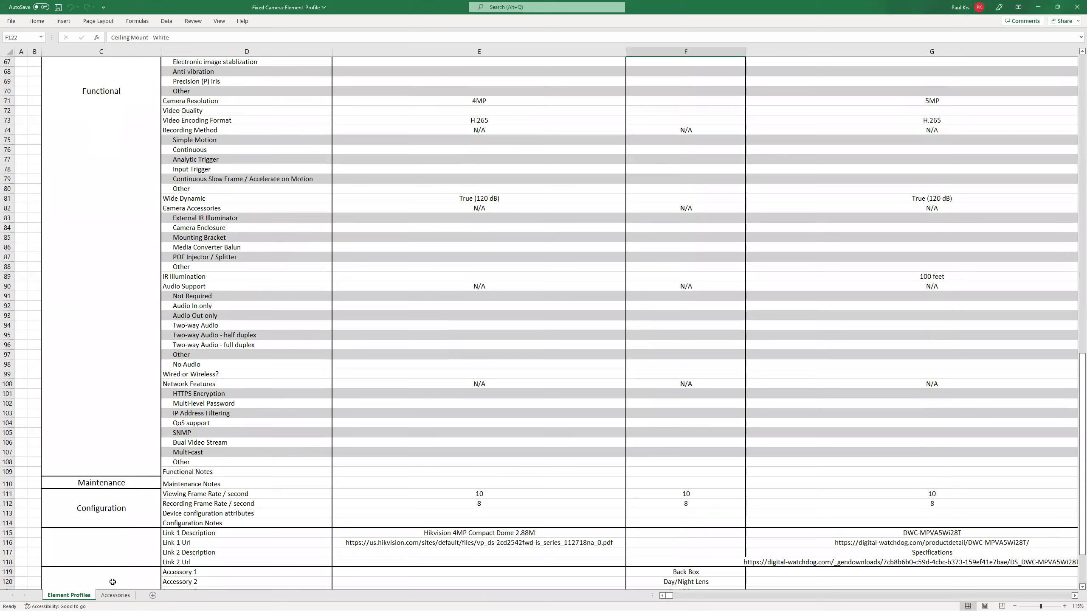
left_click(107, 596)
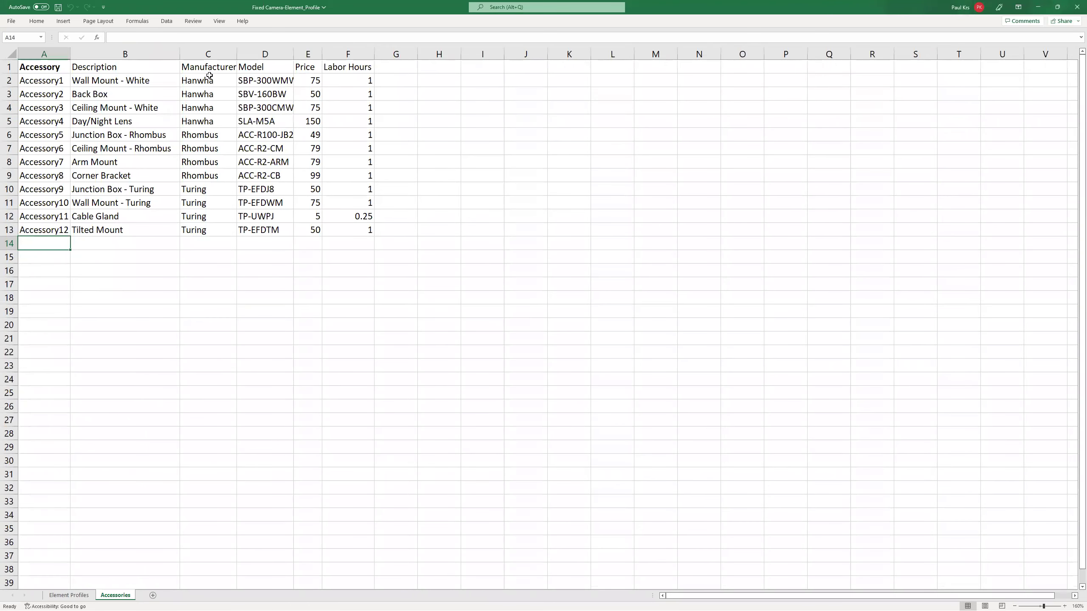
Set the Hikvision camera's accessory 1 to Back Box and accessory 2 to Day/Night Lens.
left_click(69, 596)
scroll(542, 415, "down", 5)
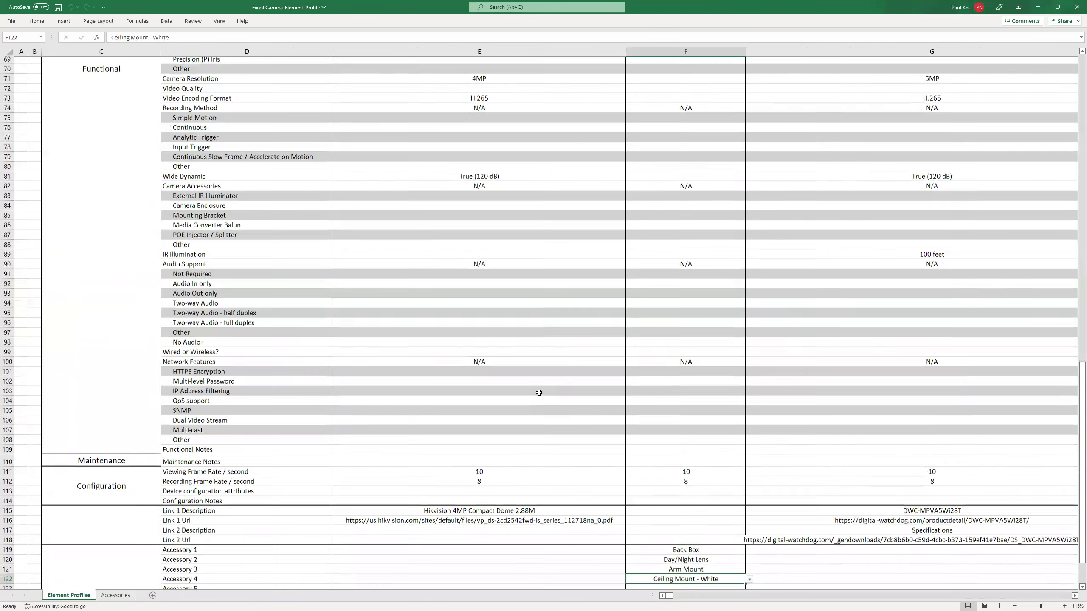
left_click(615, 397)
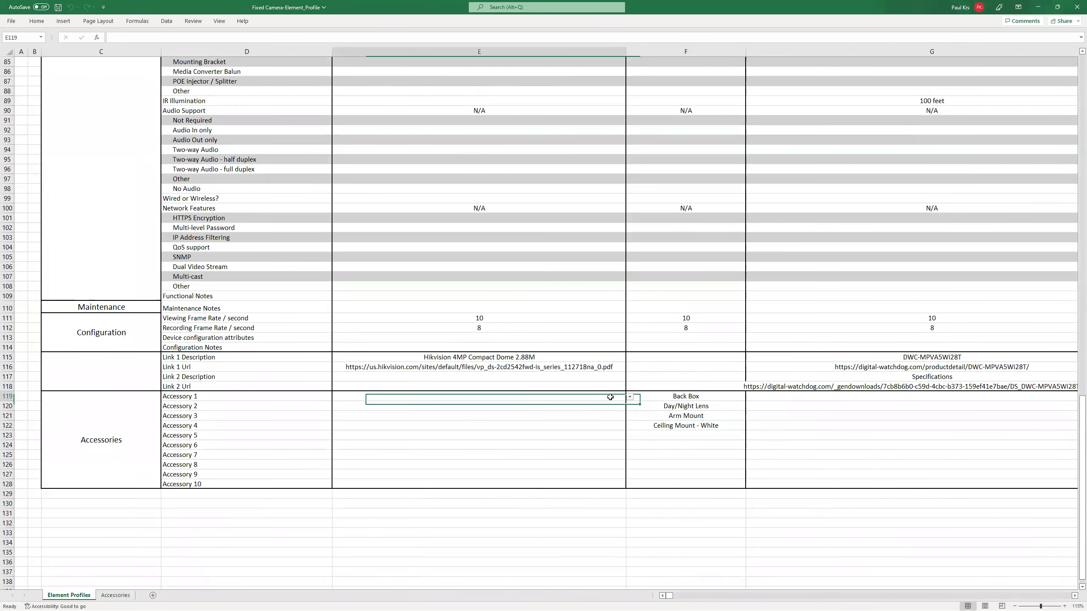
left_click(630, 397)
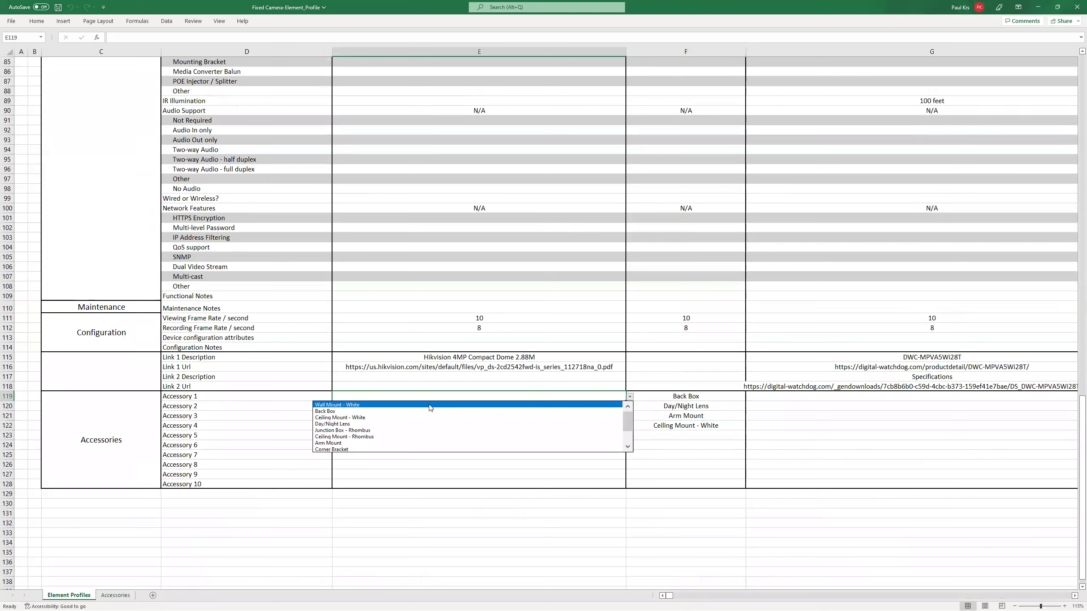
left_click(331, 411)
left_click(427, 410)
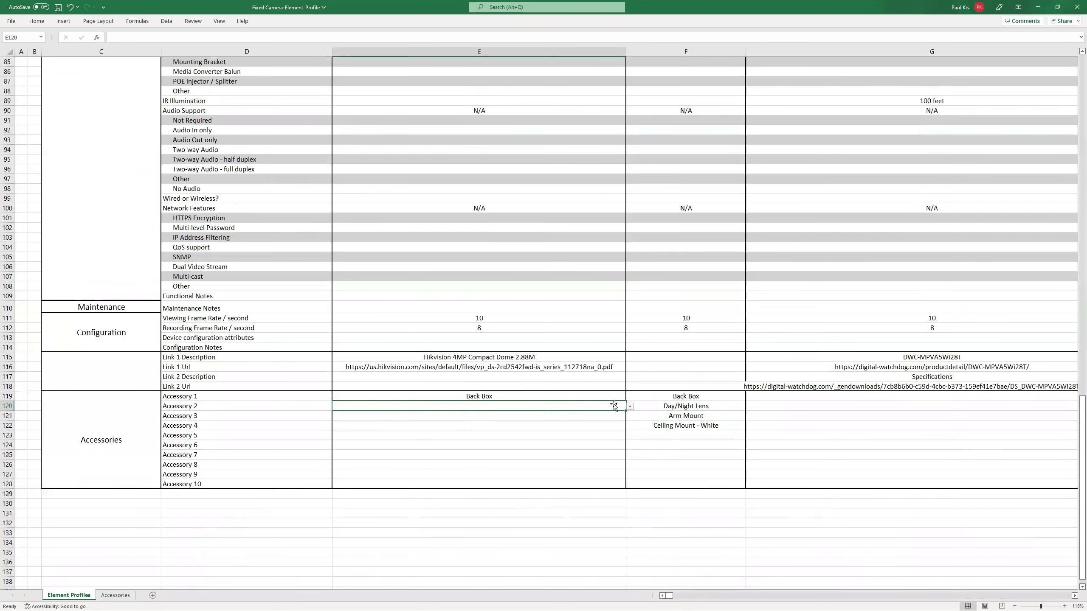
left_click(630, 406)
left_click(387, 437)
Set accessory 3 to Arm Mount and accessory 4 to Ceiling Mount - Rhombus.
left_click(613, 416)
left_click(634, 416)
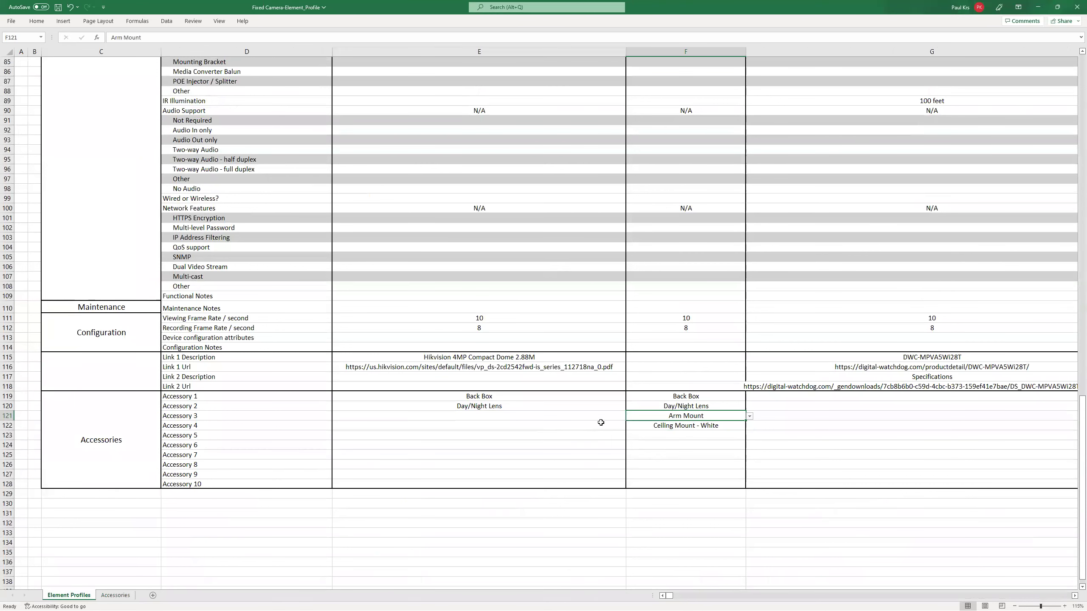
left_click(623, 418)
left_click(630, 416)
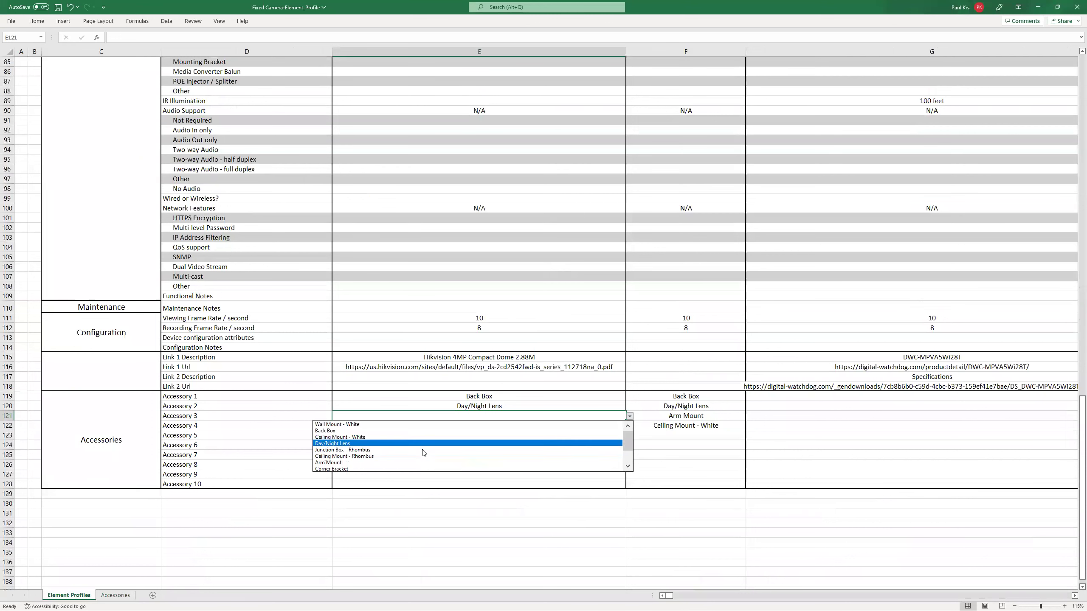
left_click(421, 463)
left_click(563, 428)
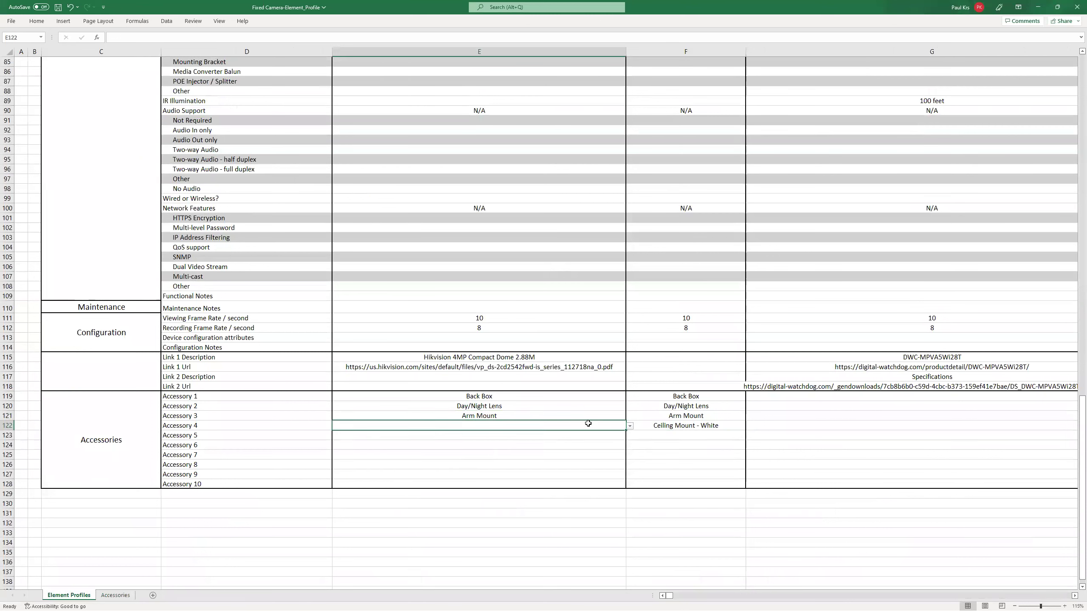
left_click(630, 426)
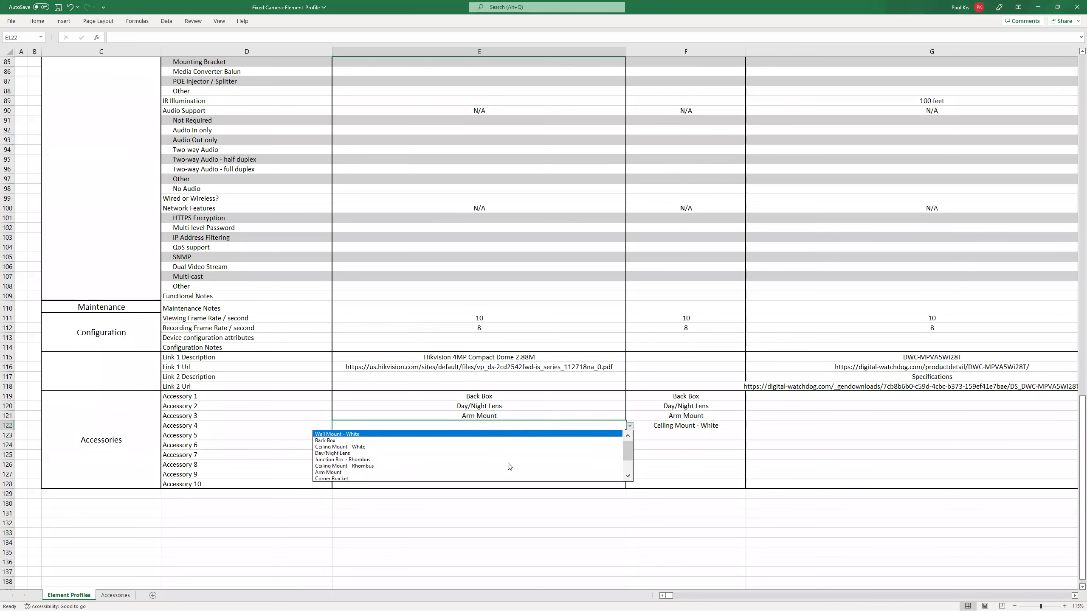
left_click(421, 496)
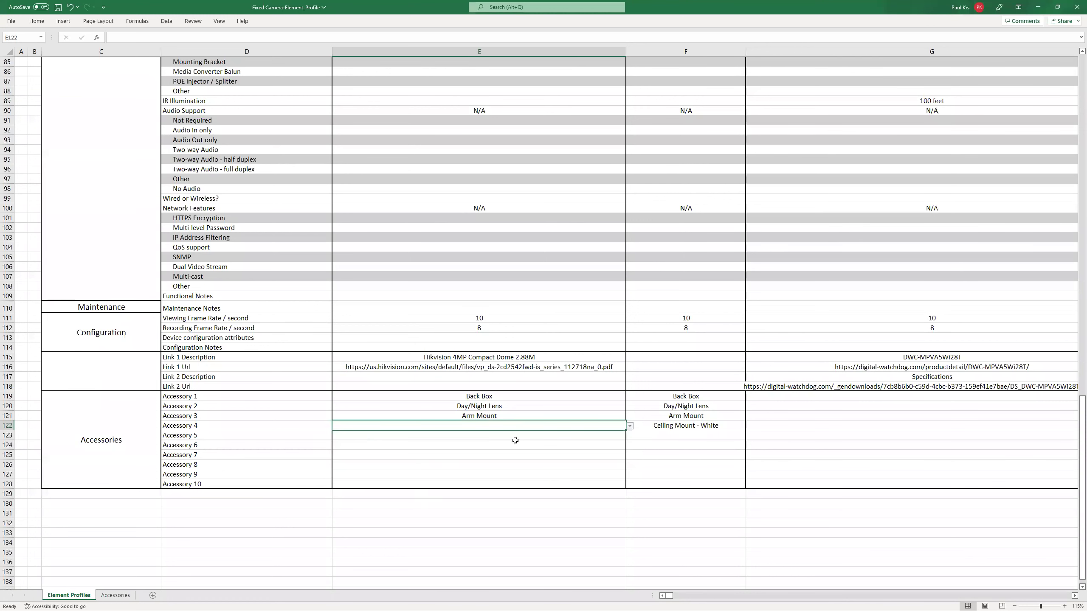
left_click(630, 426)
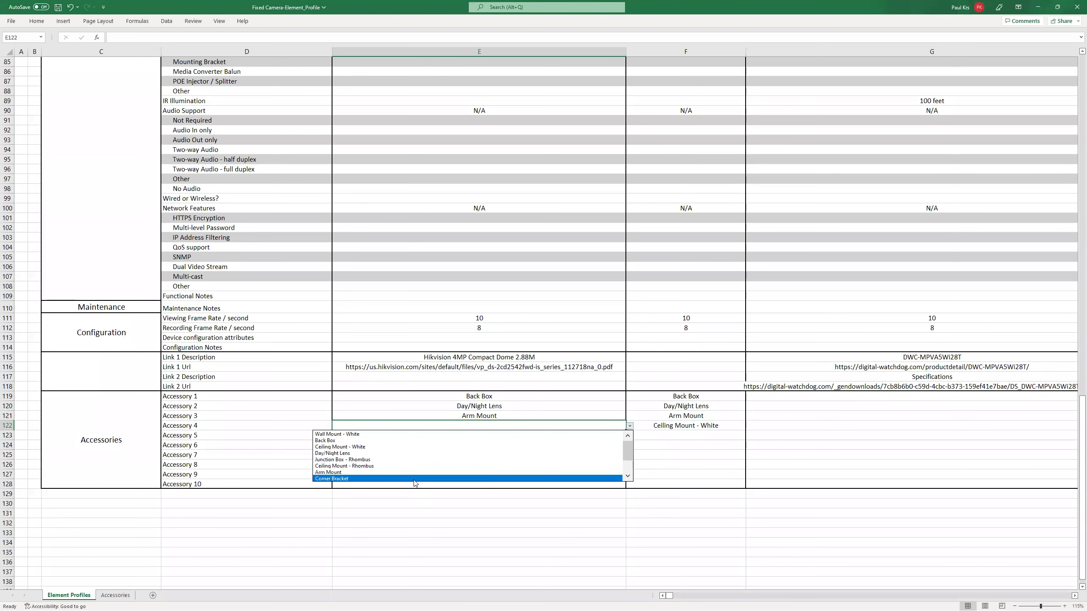
left_click(413, 465)
left_click(521, 444)
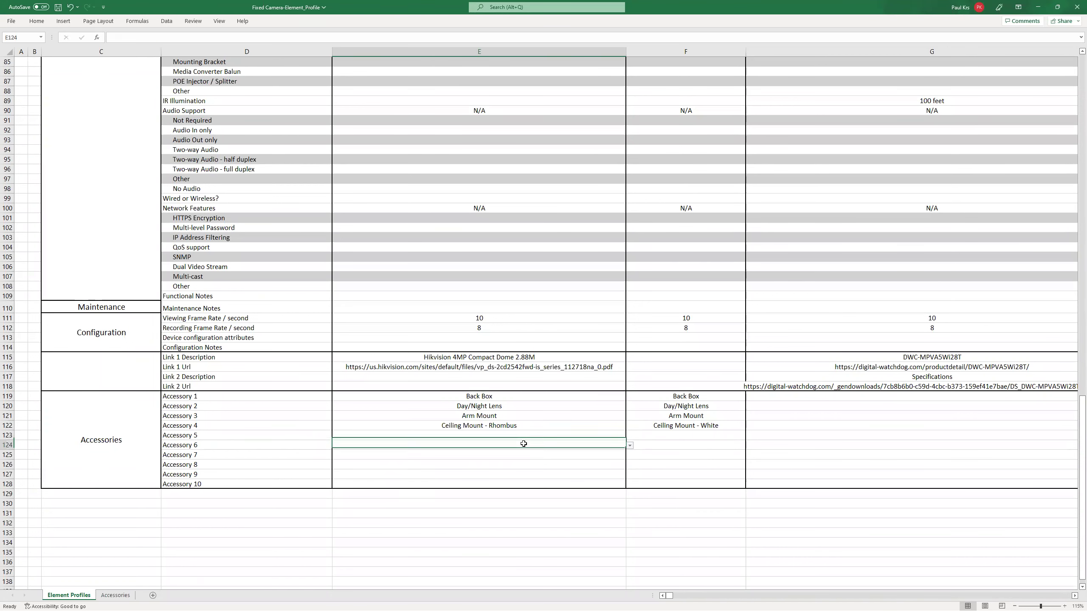
left_click(547, 426)
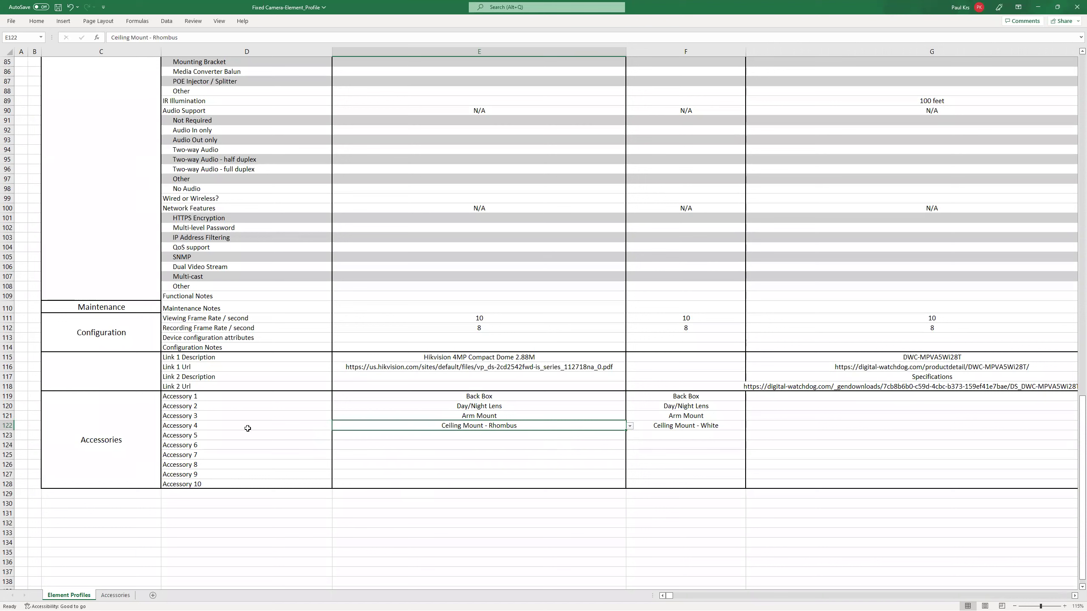
Select the accessory table A1:F13 on the Accessories sheet.
left_click(115, 595)
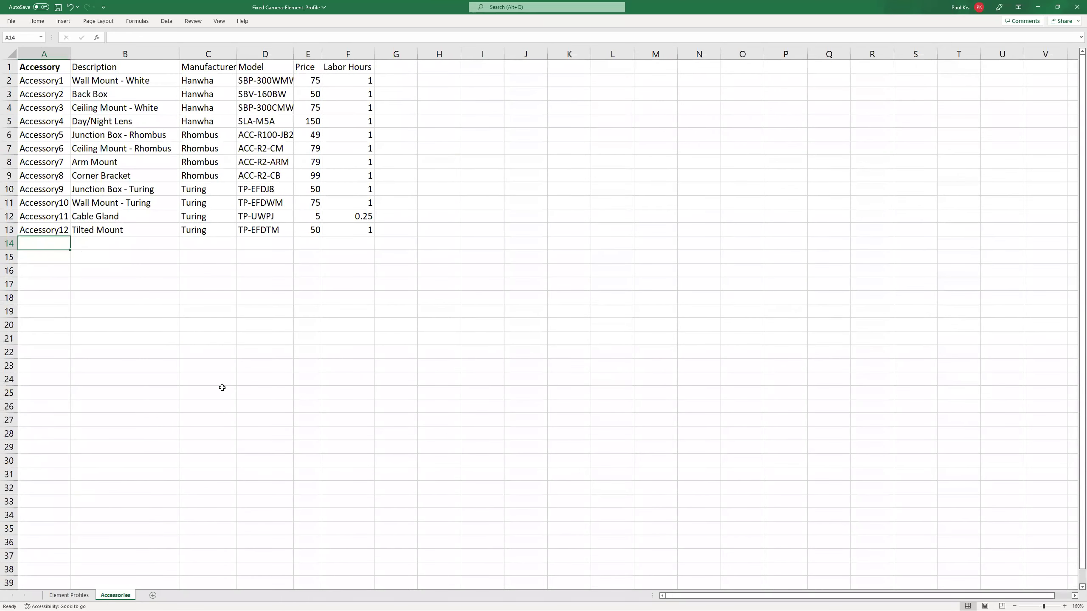
left_click(80, 596)
key("ctrl+Page_Down")
left_click_drag(45, 68, 362, 234)
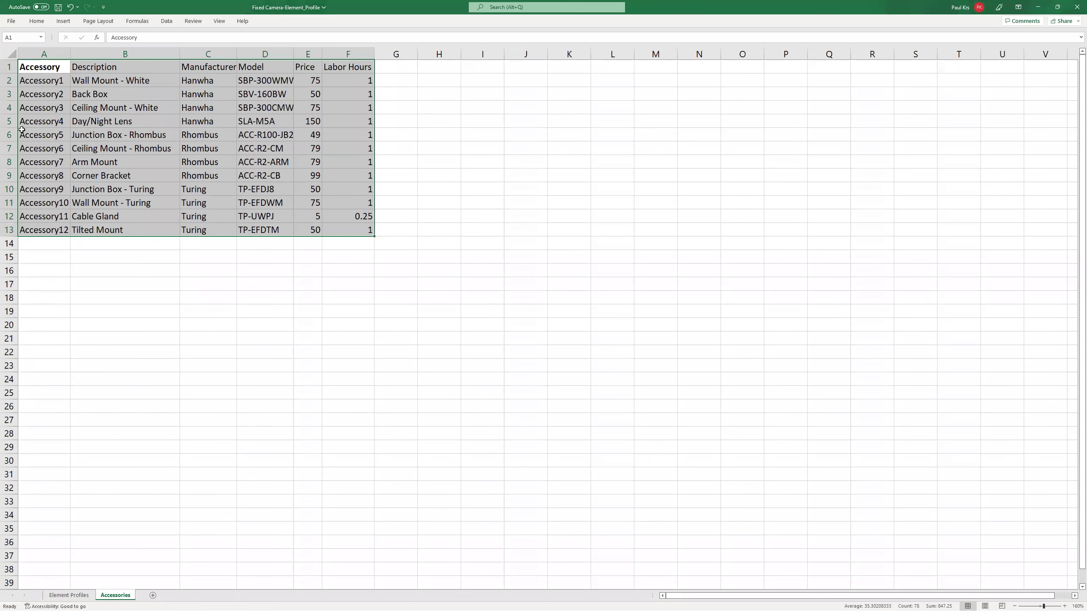
Close the workbook without saving changes.
left_click(68, 596)
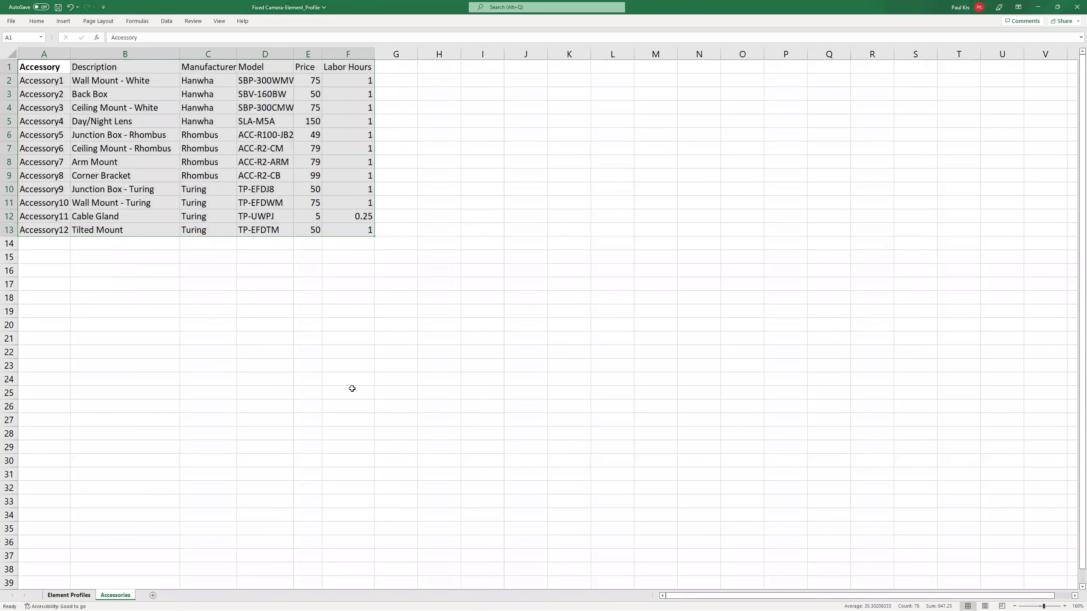
left_click(116, 595)
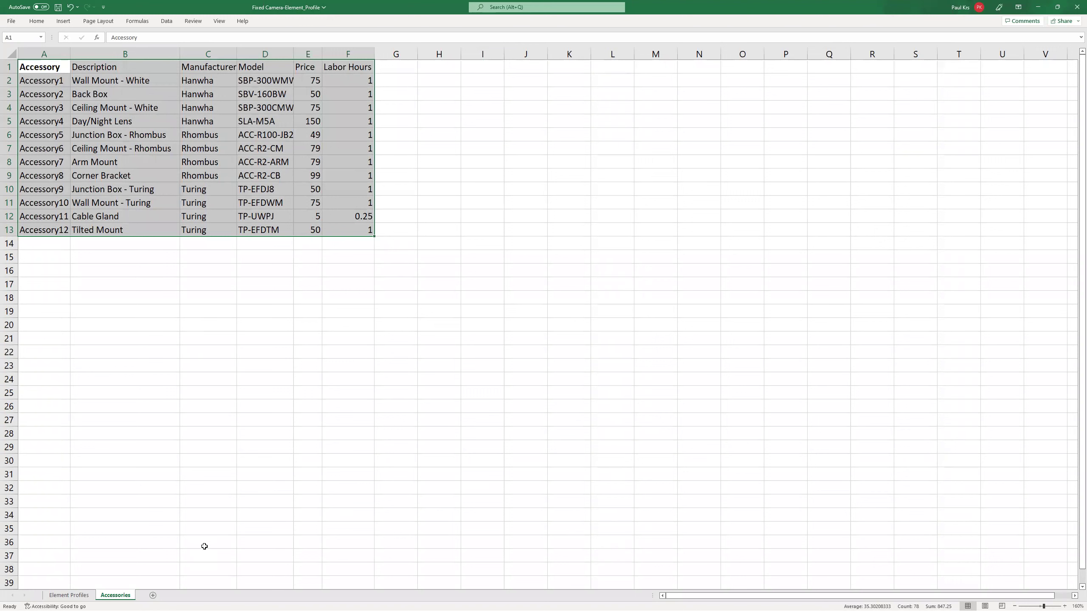
left_click(1075, 5)
left_click(543, 321)
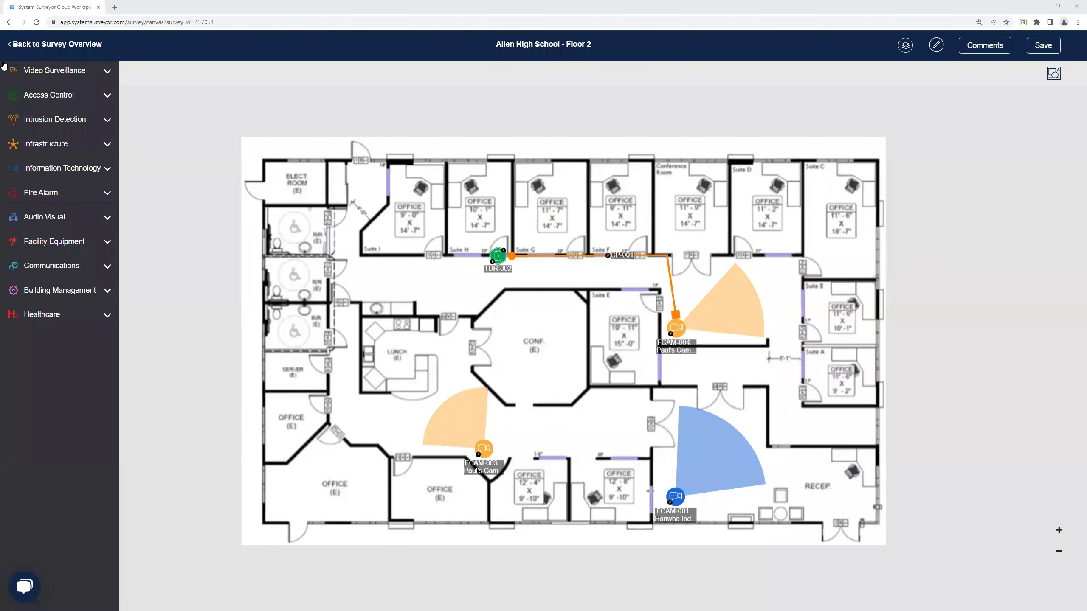